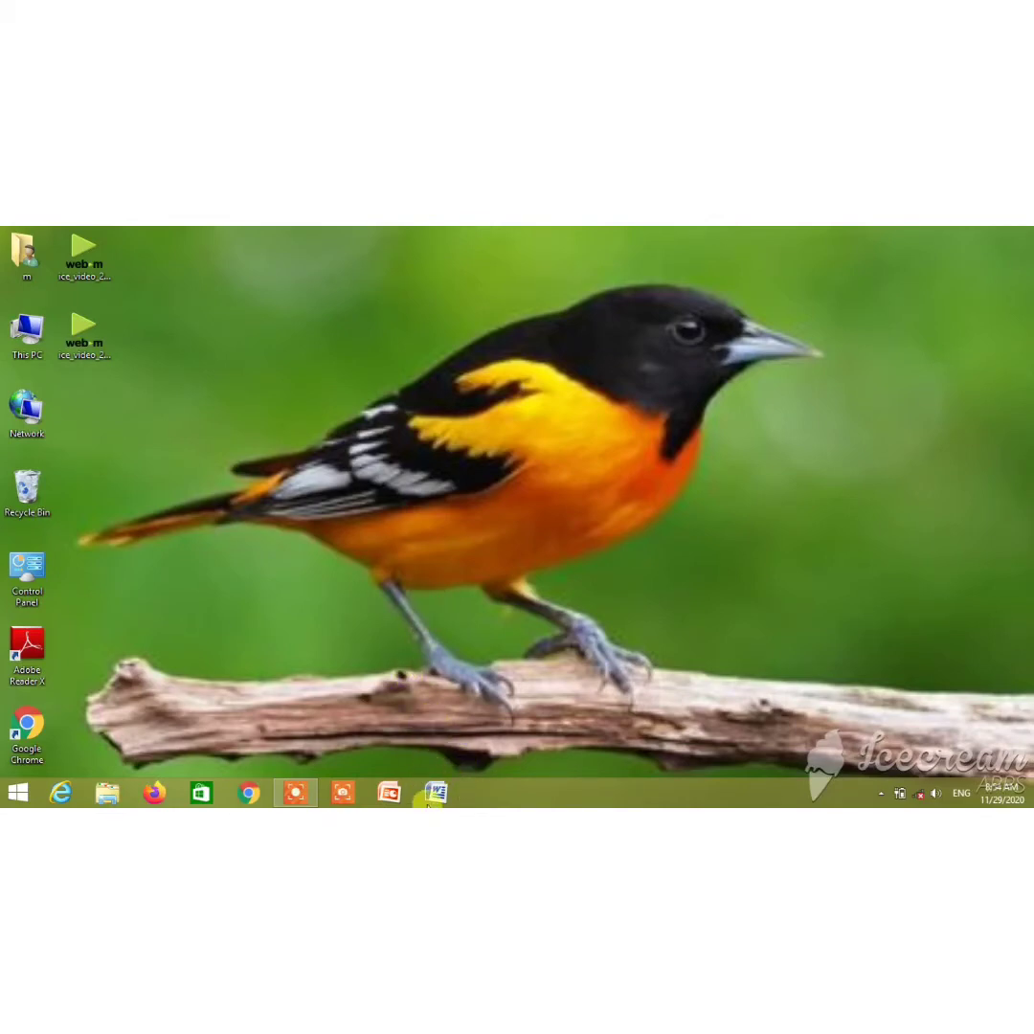
Launch Word with a blank document and check the Wi-Fi connection in the tray
{"action": "left_click", "coordinate": [436, 797]}
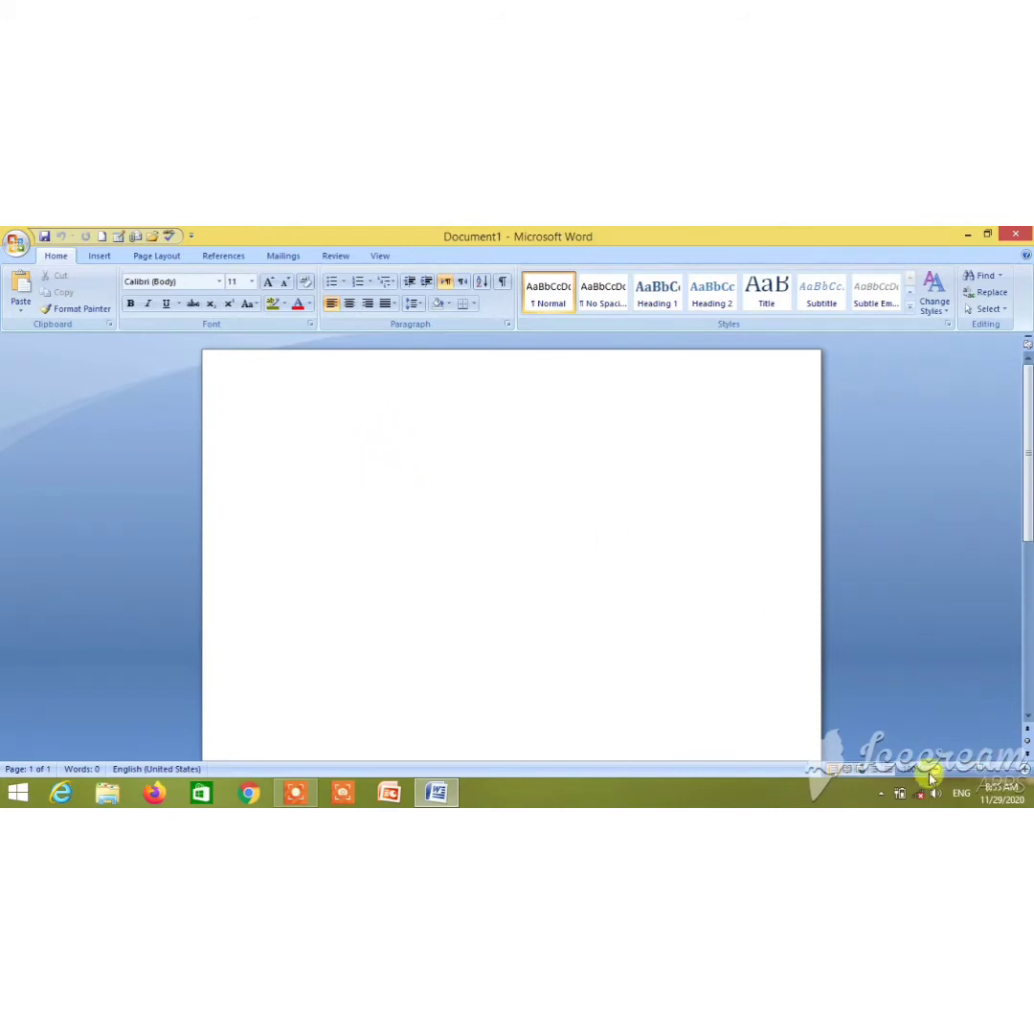
{"action": "left_click", "coordinate": [902, 793]}
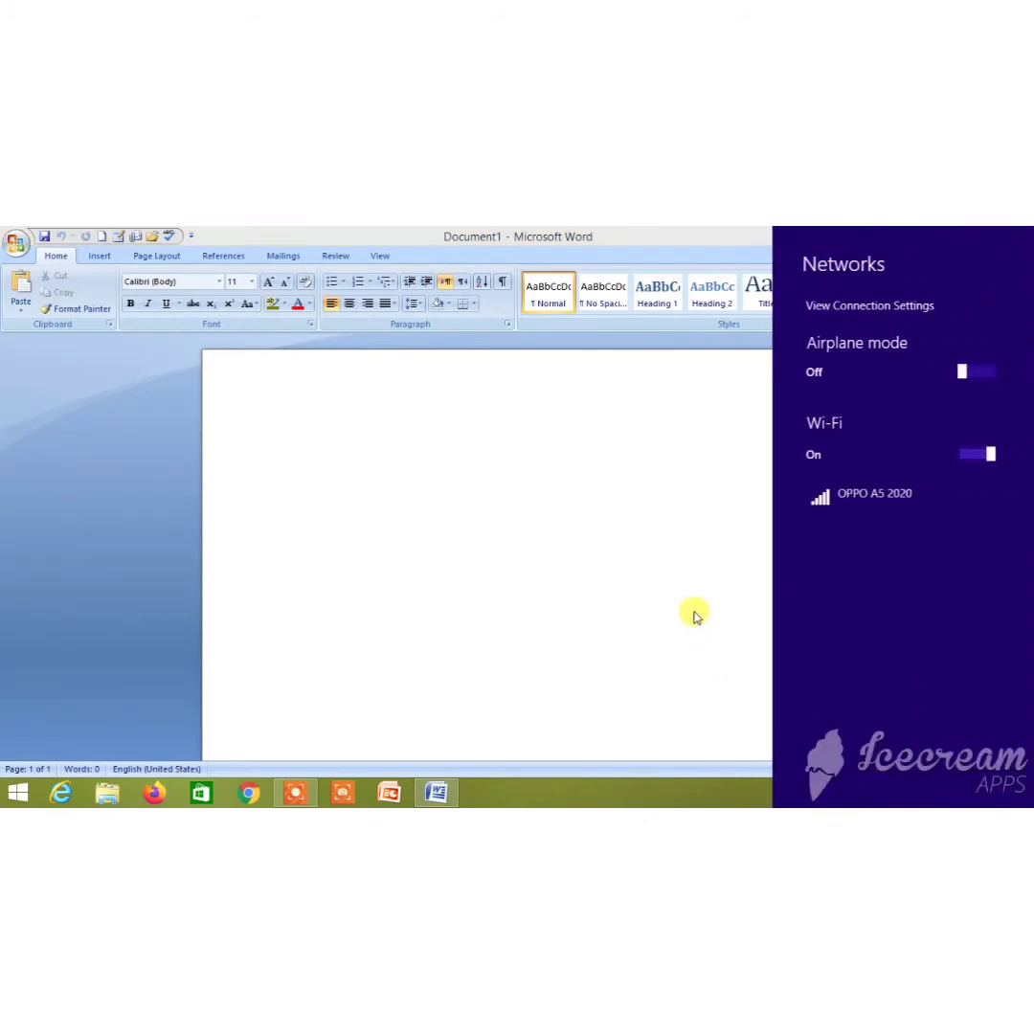
{"action": "left_click", "coordinate": [508, 581]}
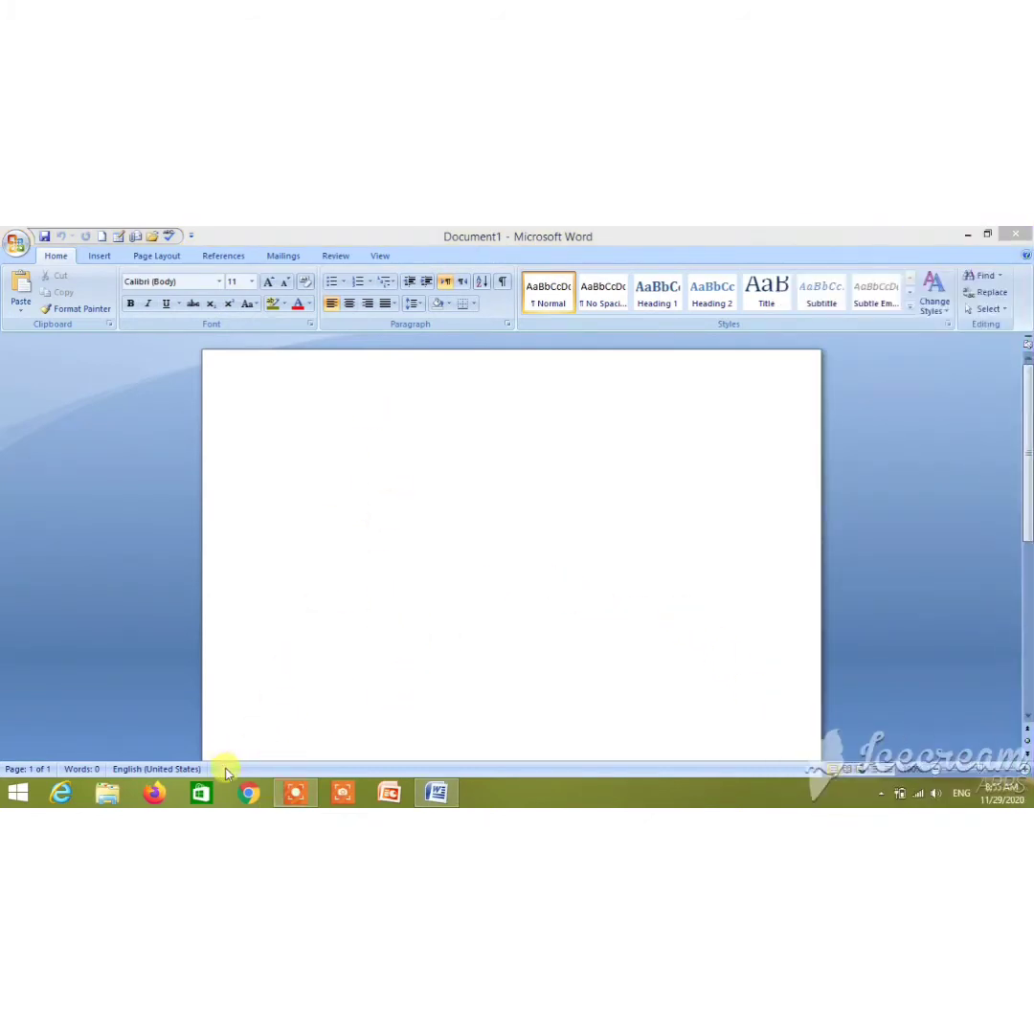
Search Google in Chrome for 'hepatitis' and scroll down to the Wikipedia result
{"action": "left_click", "coordinate": [251, 793]}
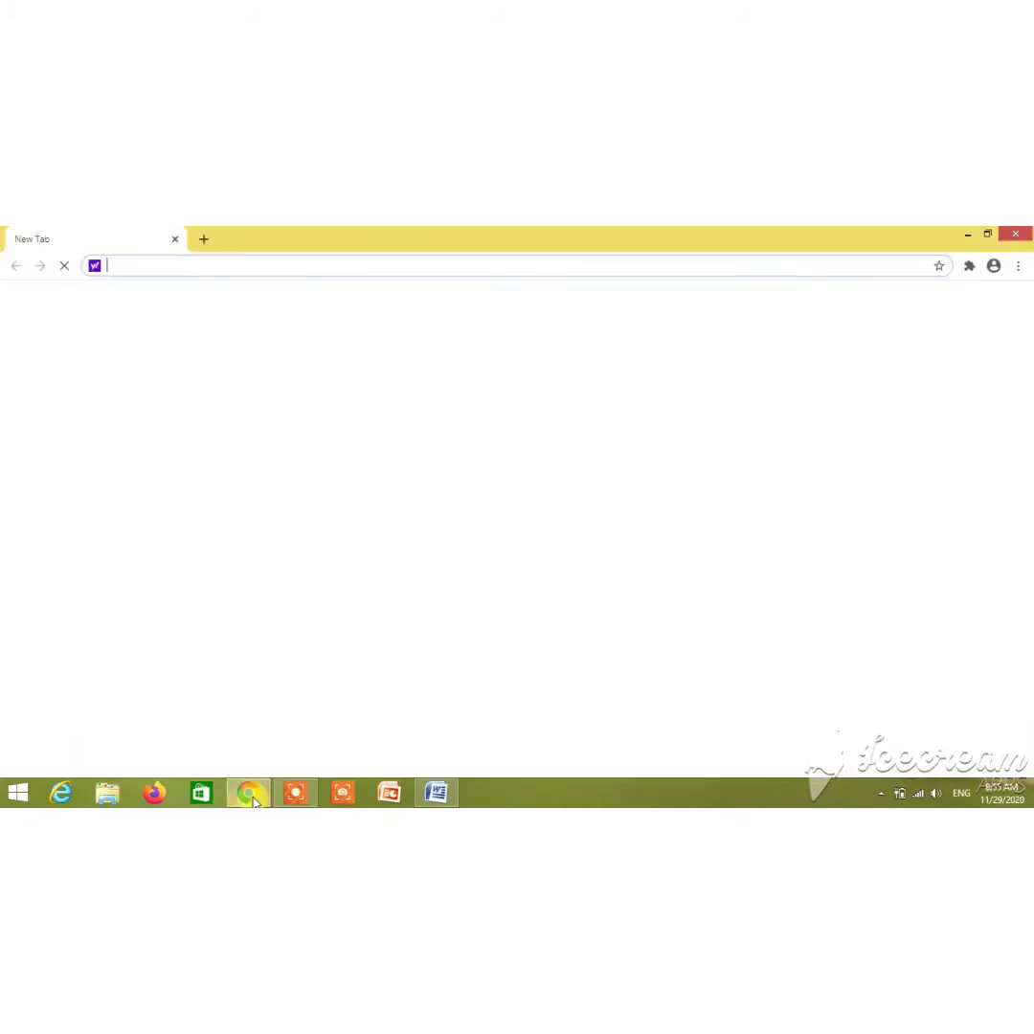
{"action": "left_click", "coordinate": [405, 463]}
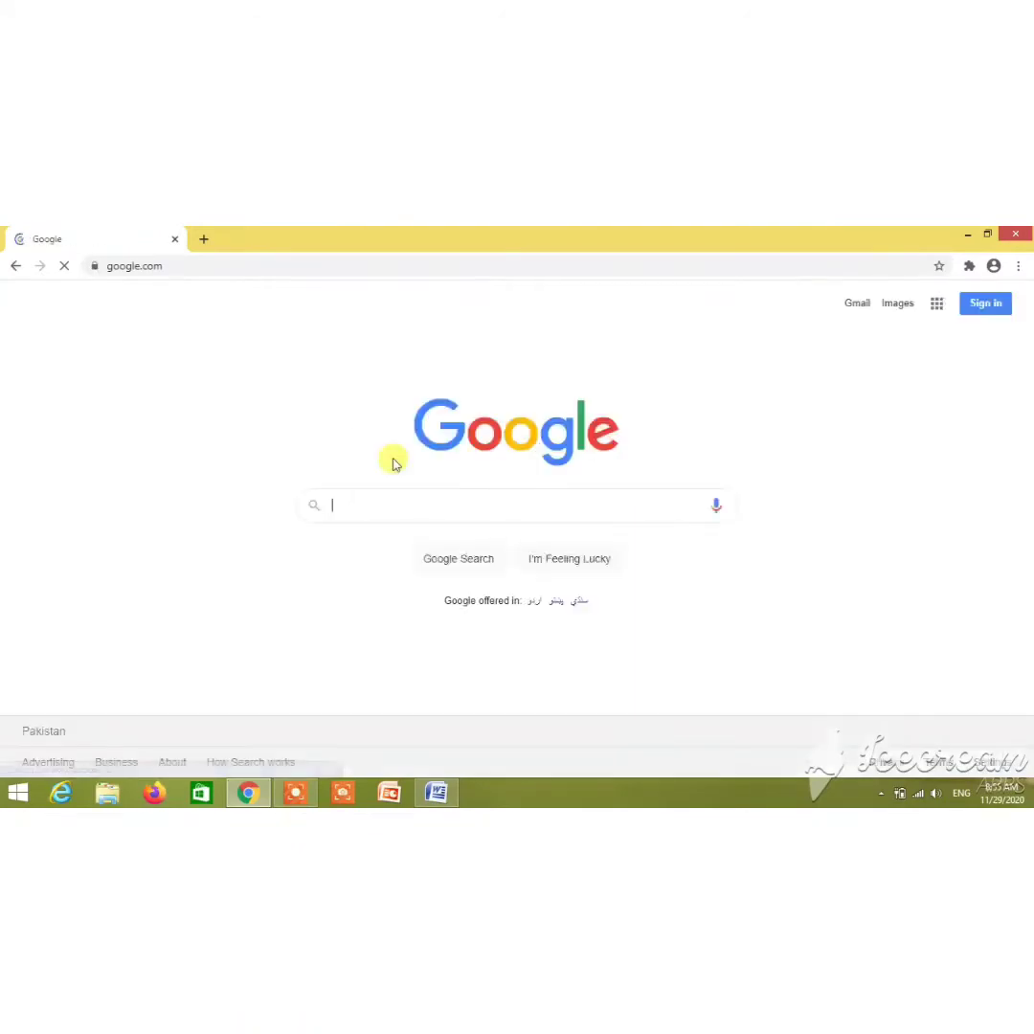
{"action": "left_click", "coordinate": [419, 514]}
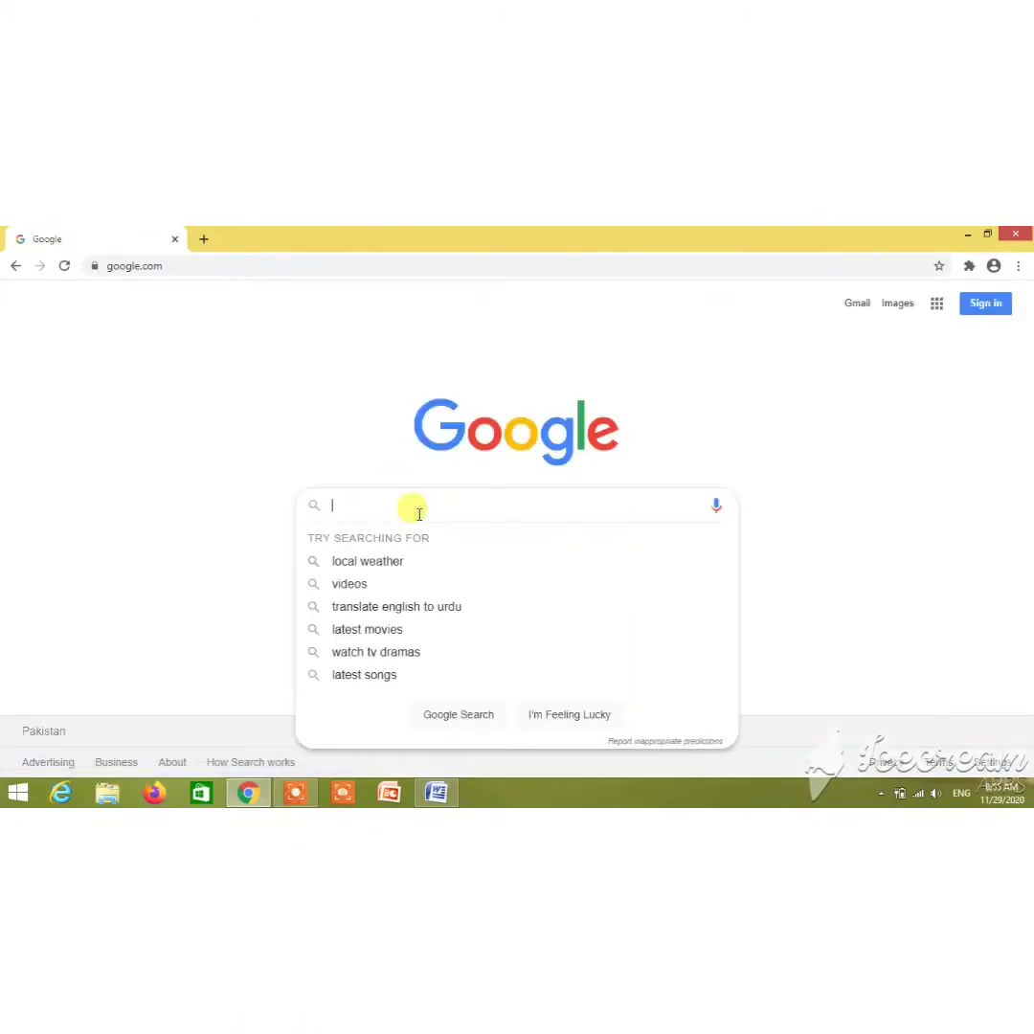
{"action": "type", "text": "hep"}
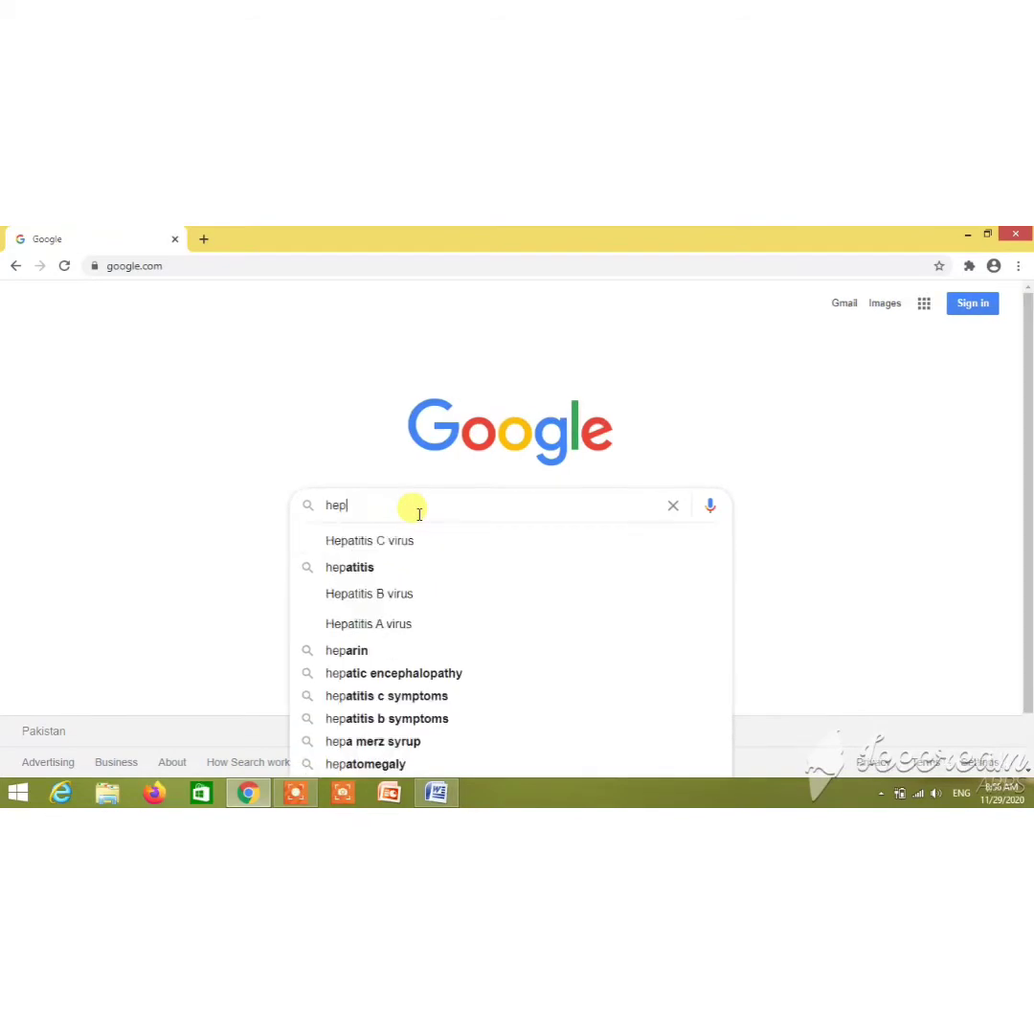
{"action": "left_click", "coordinate": [373, 572]}
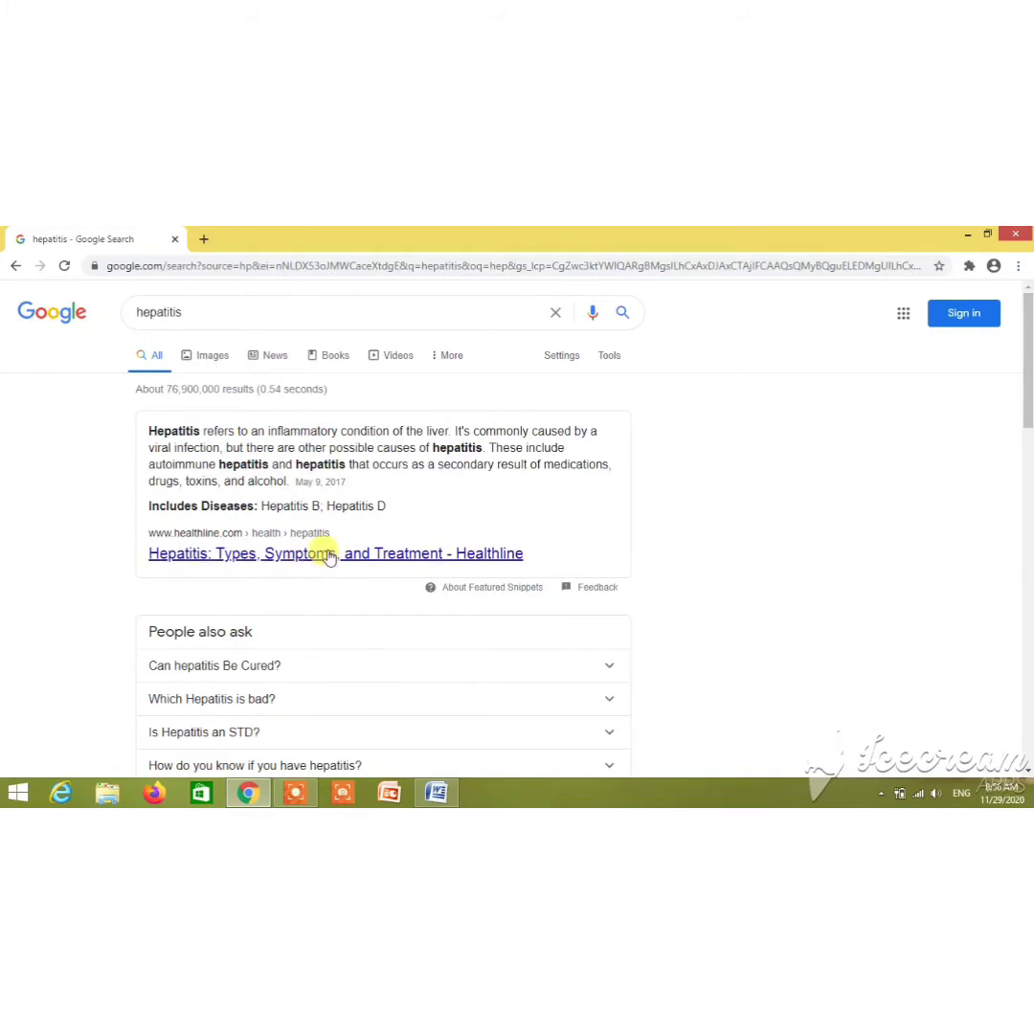
{"action": "scroll", "coordinate": [328, 557], "scroll_direction": "down", "scroll_amount": 1}
{"action": "scroll", "coordinate": [326, 555], "scroll_direction": "down", "scroll_amount": 2}
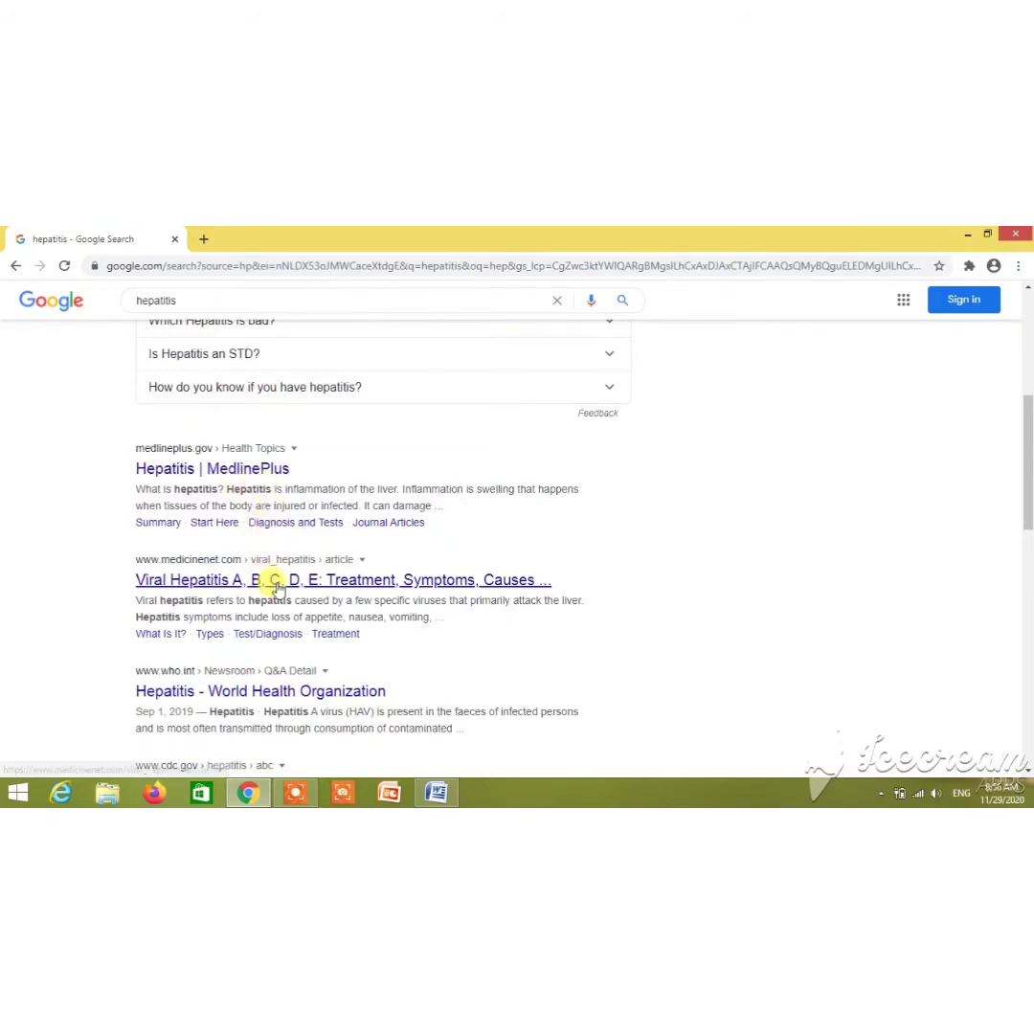
{"action": "scroll", "coordinate": [273, 584], "scroll_direction": "down", "scroll_amount": 2}
{"action": "scroll", "coordinate": [278, 586], "scroll_direction": "down", "scroll_amount": 1}
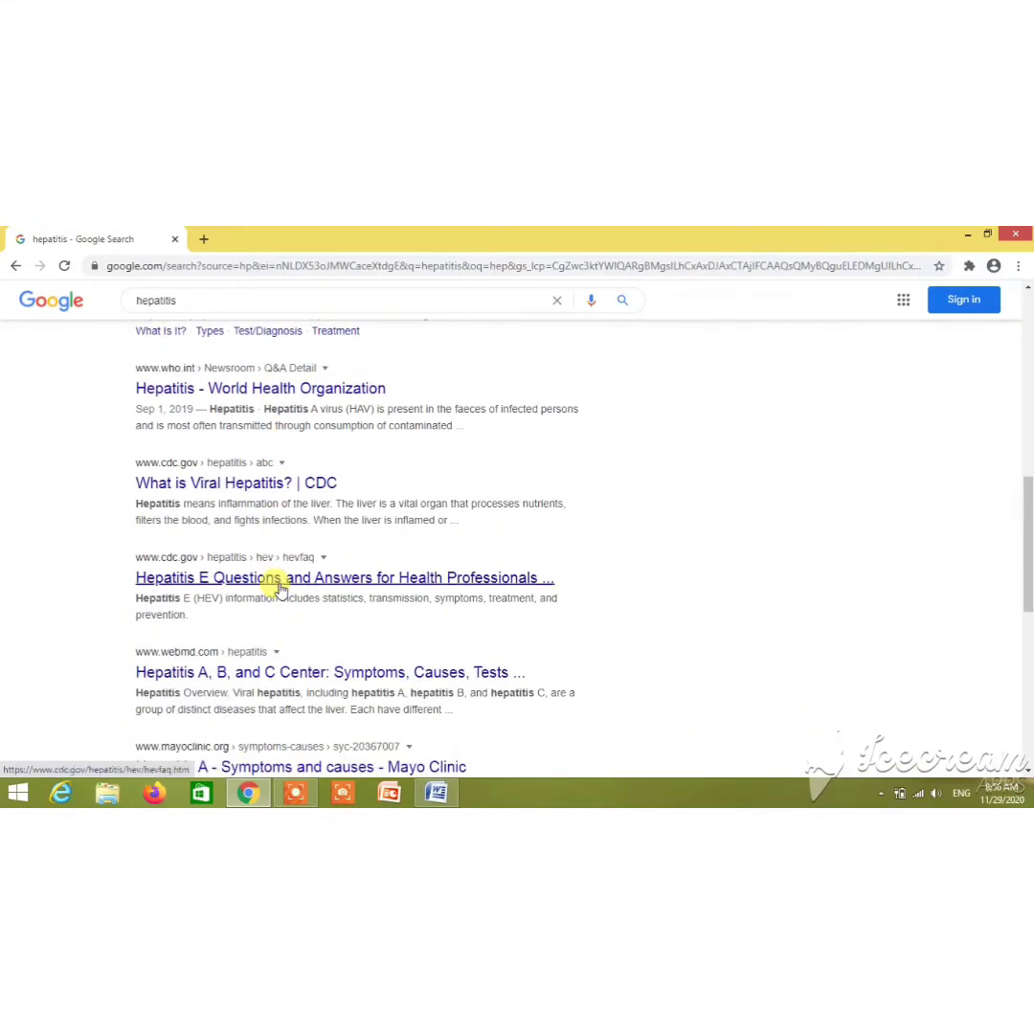
{"action": "scroll", "coordinate": [277, 586], "scroll_direction": "down", "scroll_amount": 1}
{"action": "scroll", "coordinate": [280, 586], "scroll_direction": "down", "scroll_amount": 2}
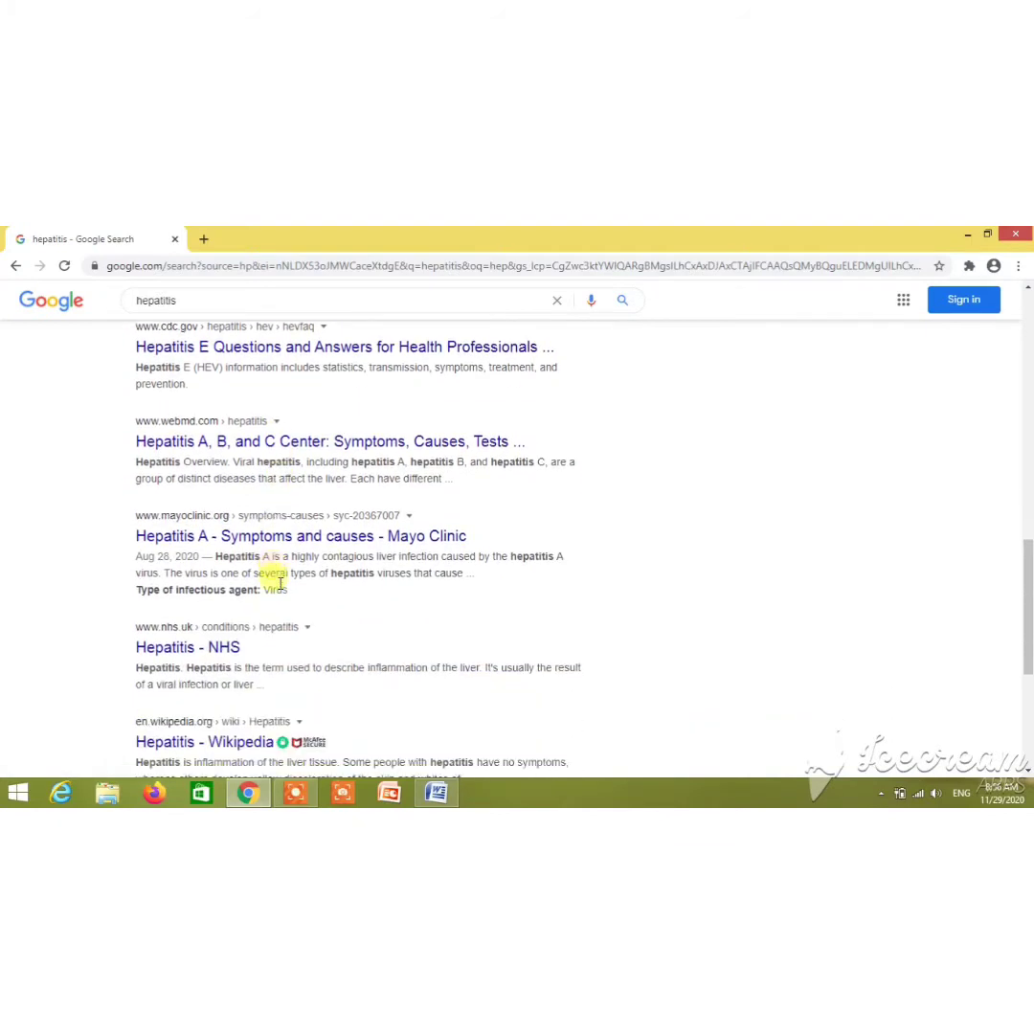
{"action": "scroll", "coordinate": [279, 586], "scroll_direction": "down", "scroll_amount": 1}
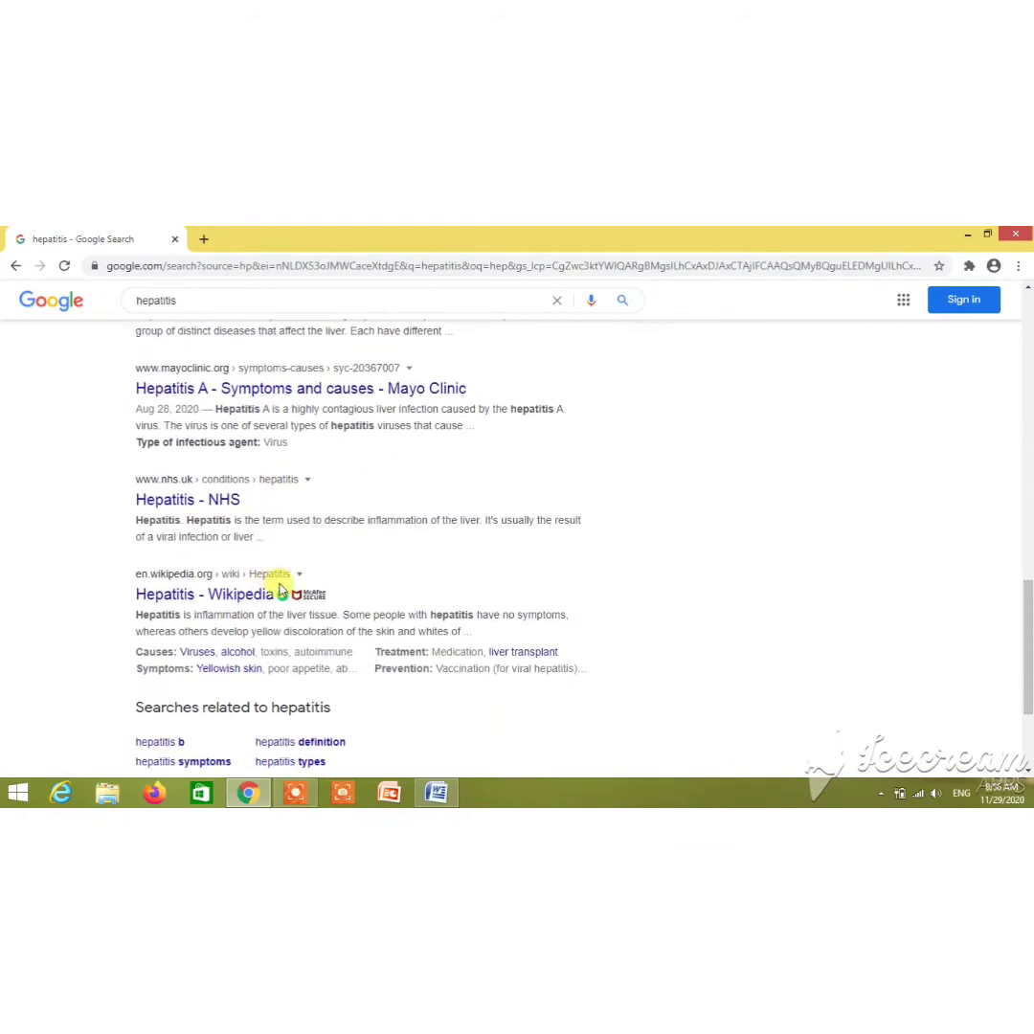
{"action": "scroll", "coordinate": [283, 584], "scroll_direction": "down", "scroll_amount": 1}
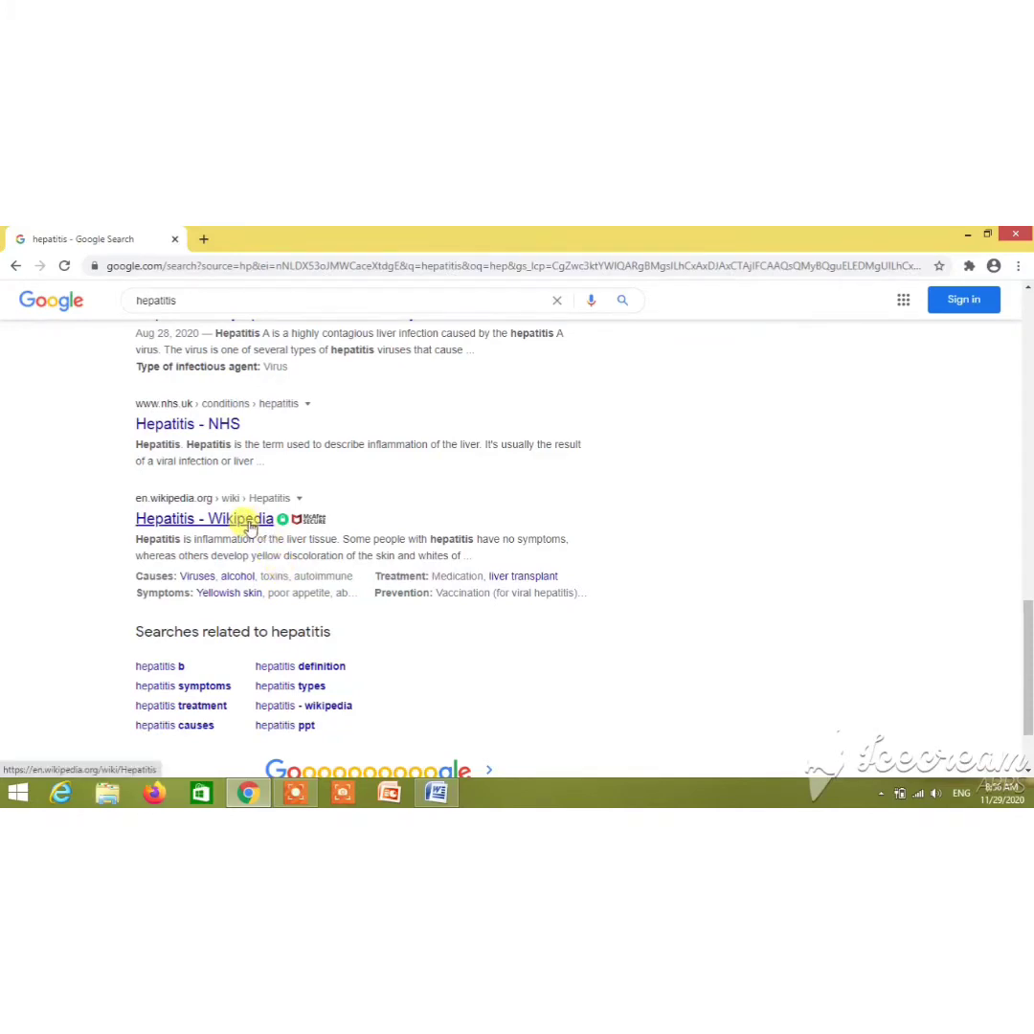
Open the Hepatitis Wikipedia article and scroll through its Contents
{"action": "left_click", "coordinate": [251, 526]}
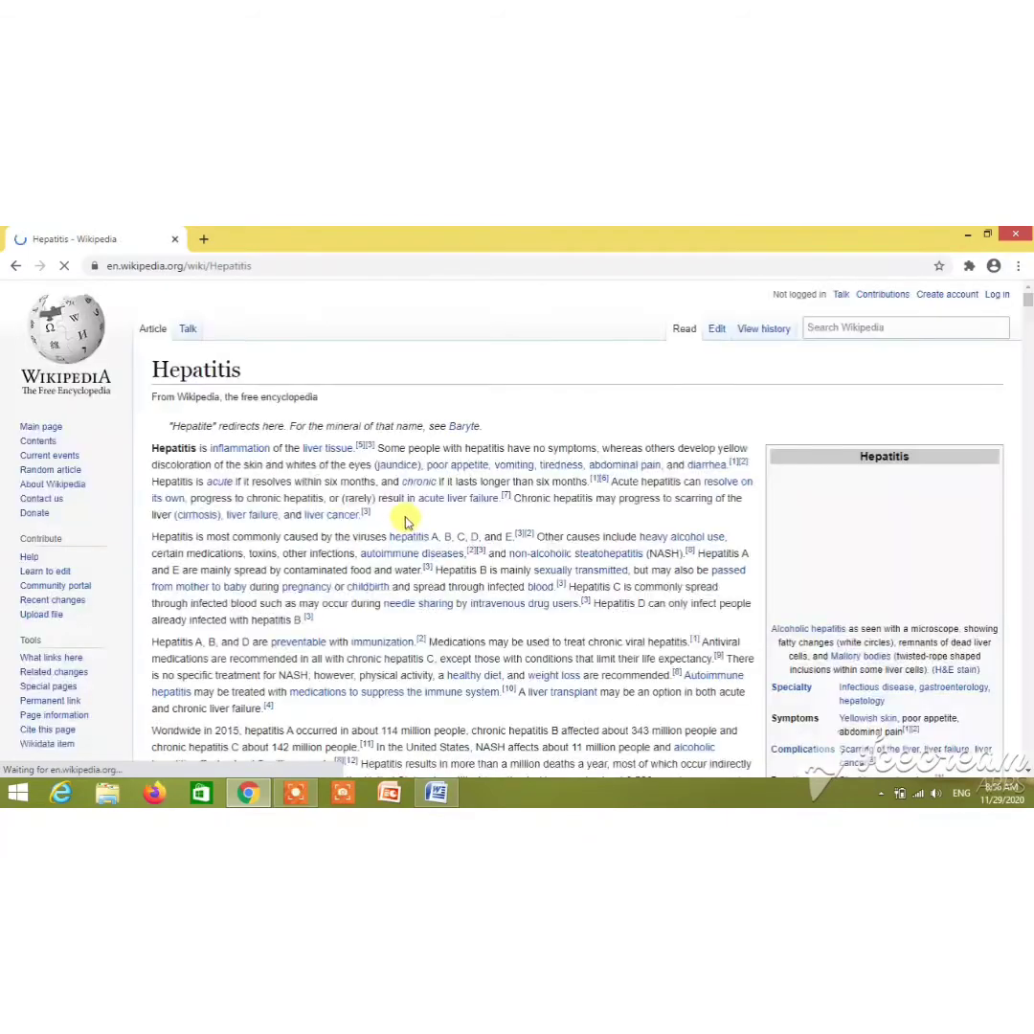
{"action": "scroll", "coordinate": [290, 510], "scroll_direction": "down", "scroll_amount": 1}
{"action": "scroll", "coordinate": [311, 503], "scroll_direction": "down", "scroll_amount": 2}
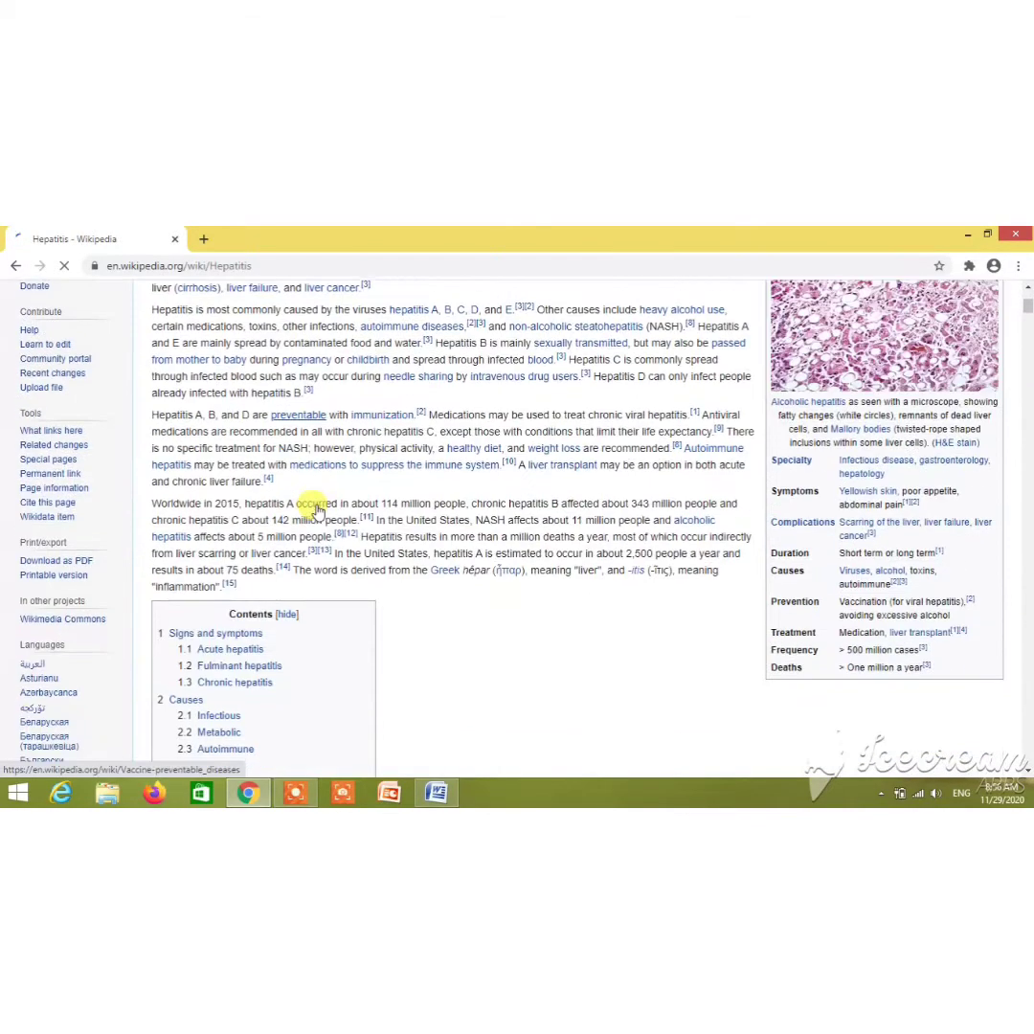
{"action": "scroll", "coordinate": [311, 500], "scroll_direction": "down", "scroll_amount": 1}
{"action": "scroll", "coordinate": [307, 499], "scroll_direction": "down", "scroll_amount": 1}
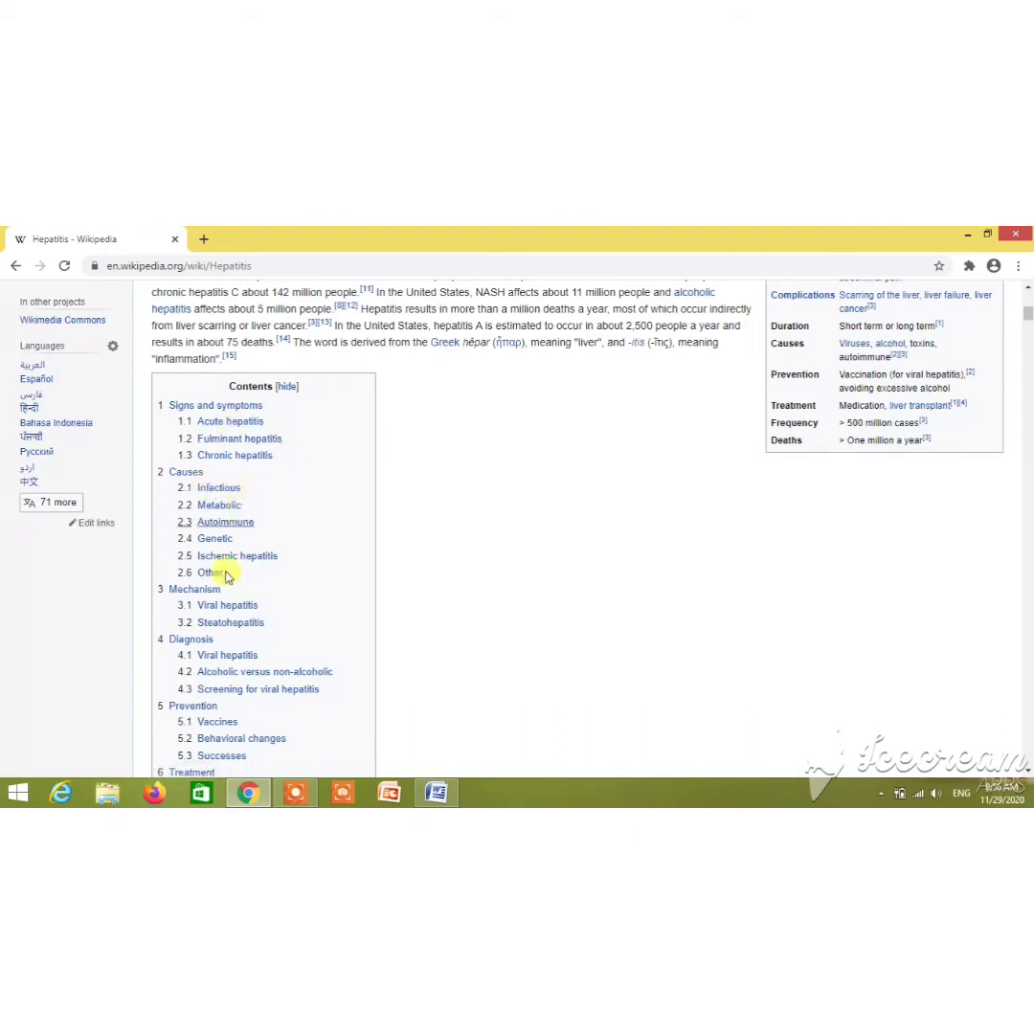
{"action": "scroll", "coordinate": [242, 622], "scroll_direction": "down", "scroll_amount": 3}
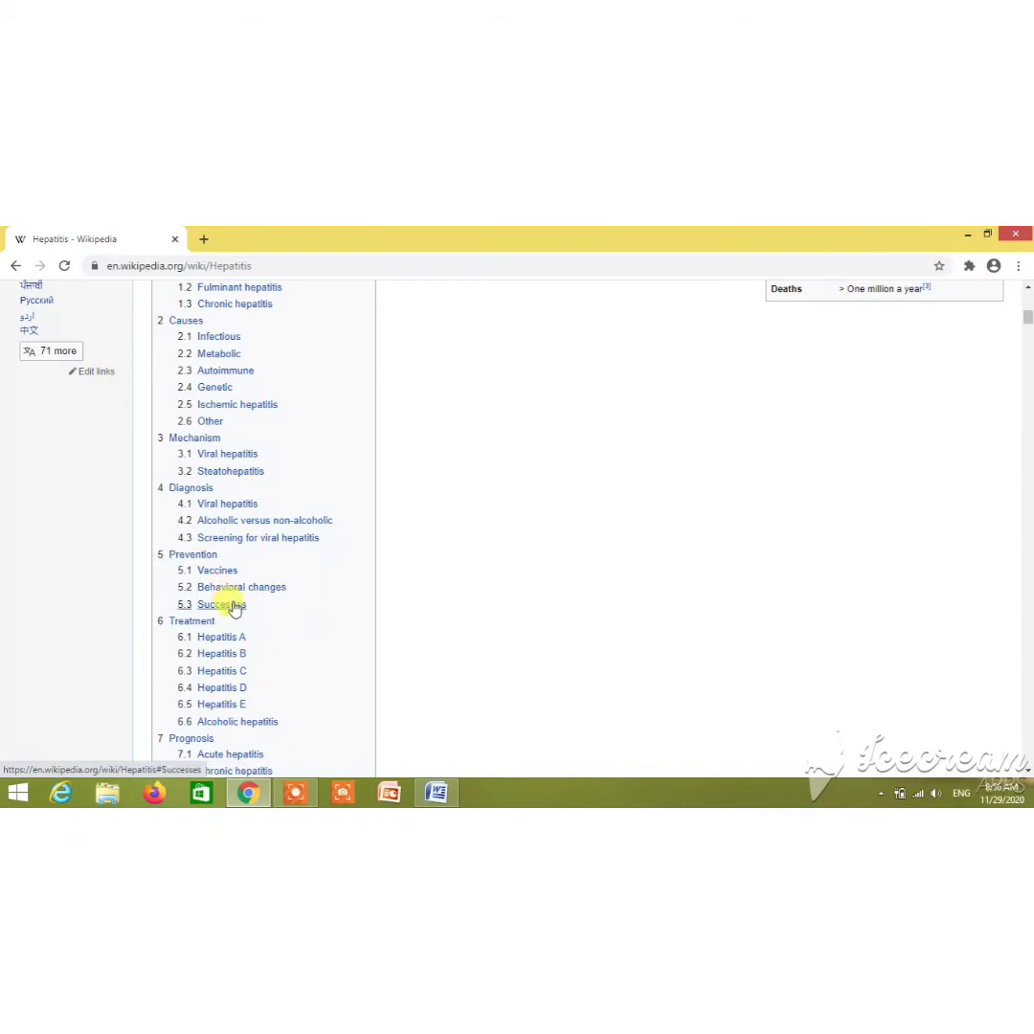
{"action": "scroll", "coordinate": [233, 640], "scroll_direction": "down", "scroll_amount": 1}
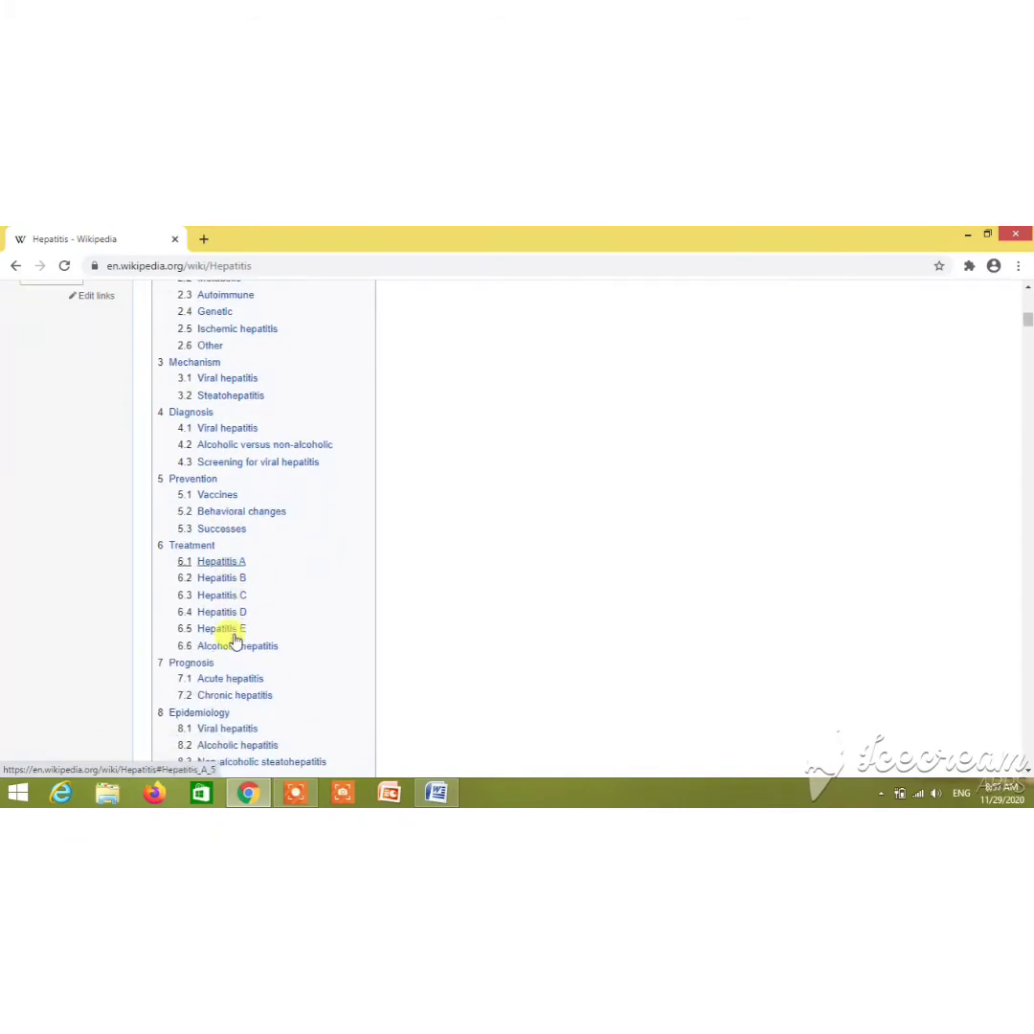
{"action": "scroll", "coordinate": [230, 648], "scroll_direction": "down", "scroll_amount": 1}
{"action": "scroll", "coordinate": [231, 648], "scroll_direction": "down", "scroll_amount": 1}
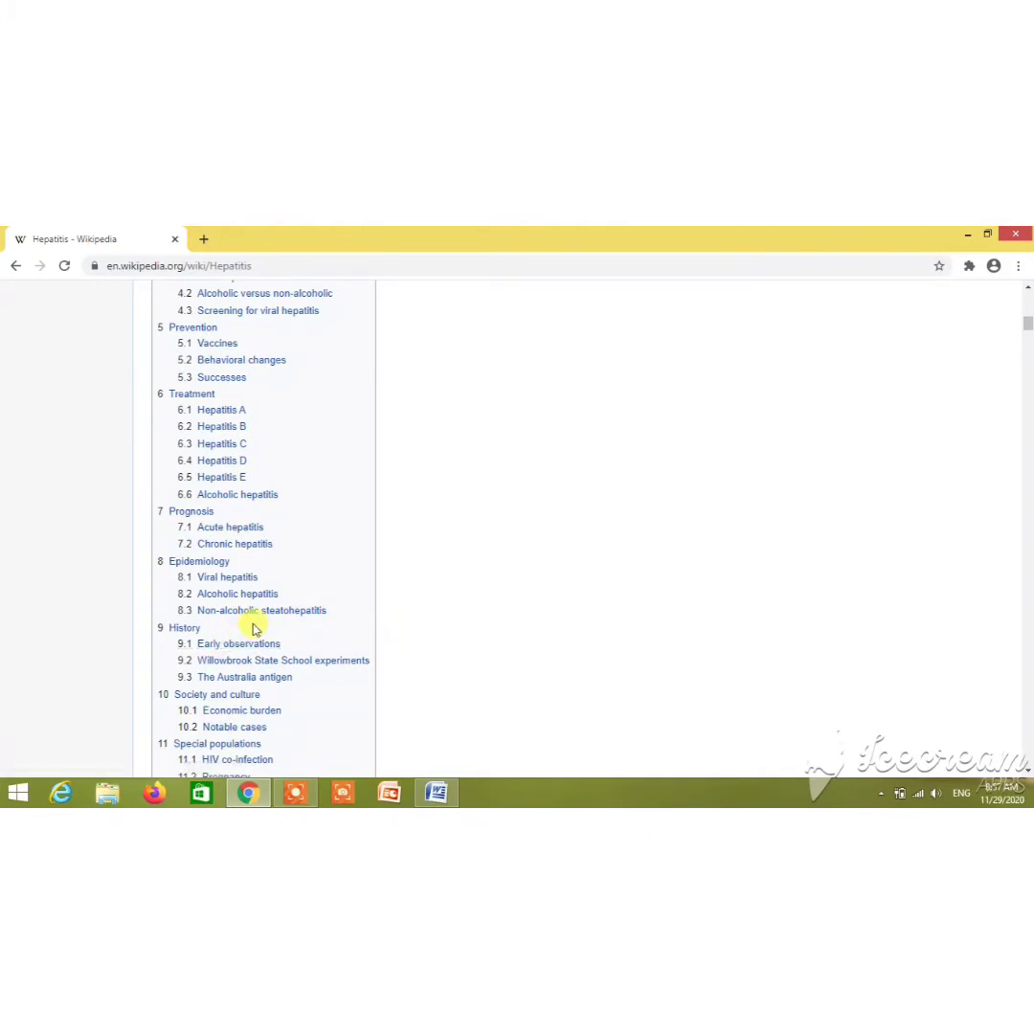
Reload the article page with F5 and select all of its content
{"action": "left_click", "coordinate": [293, 792]}
{"action": "left_click", "coordinate": [539, 769]}
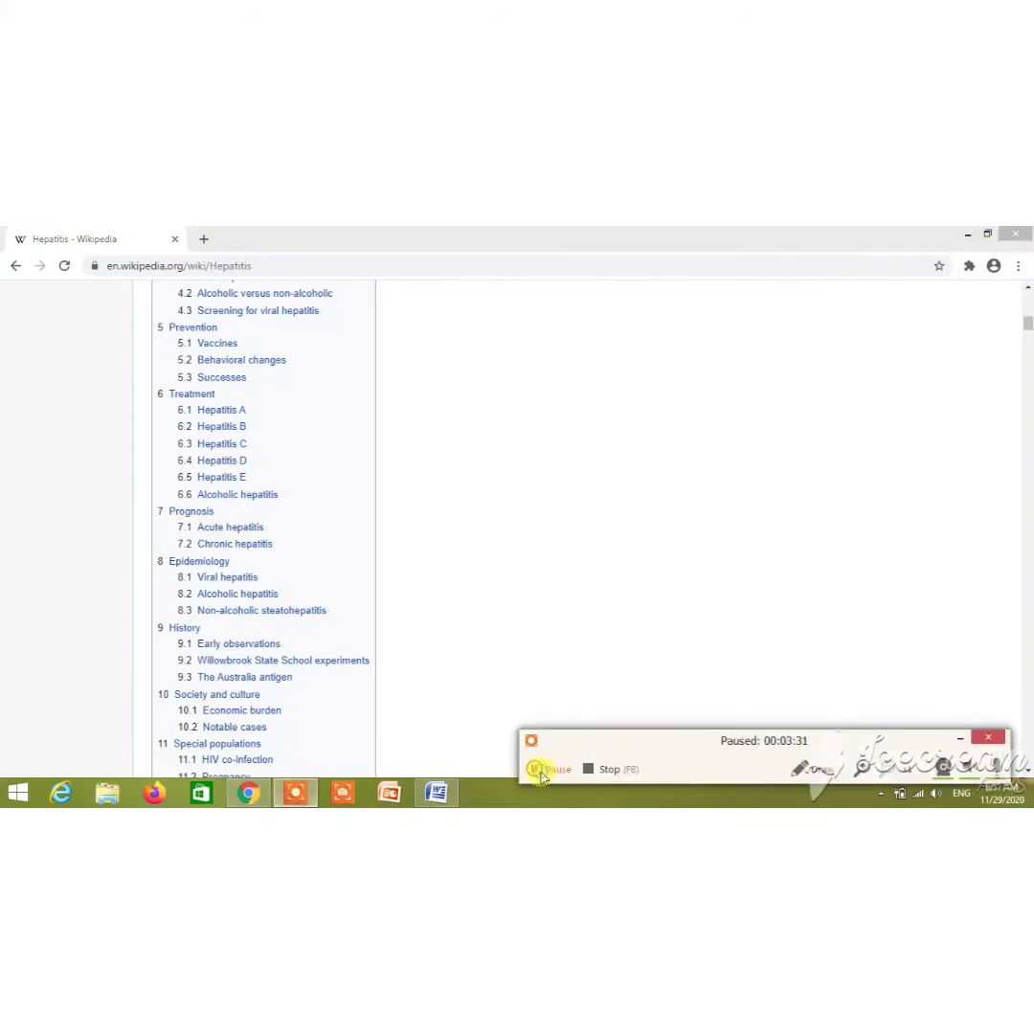
{"action": "left_click", "coordinate": [539, 768]}
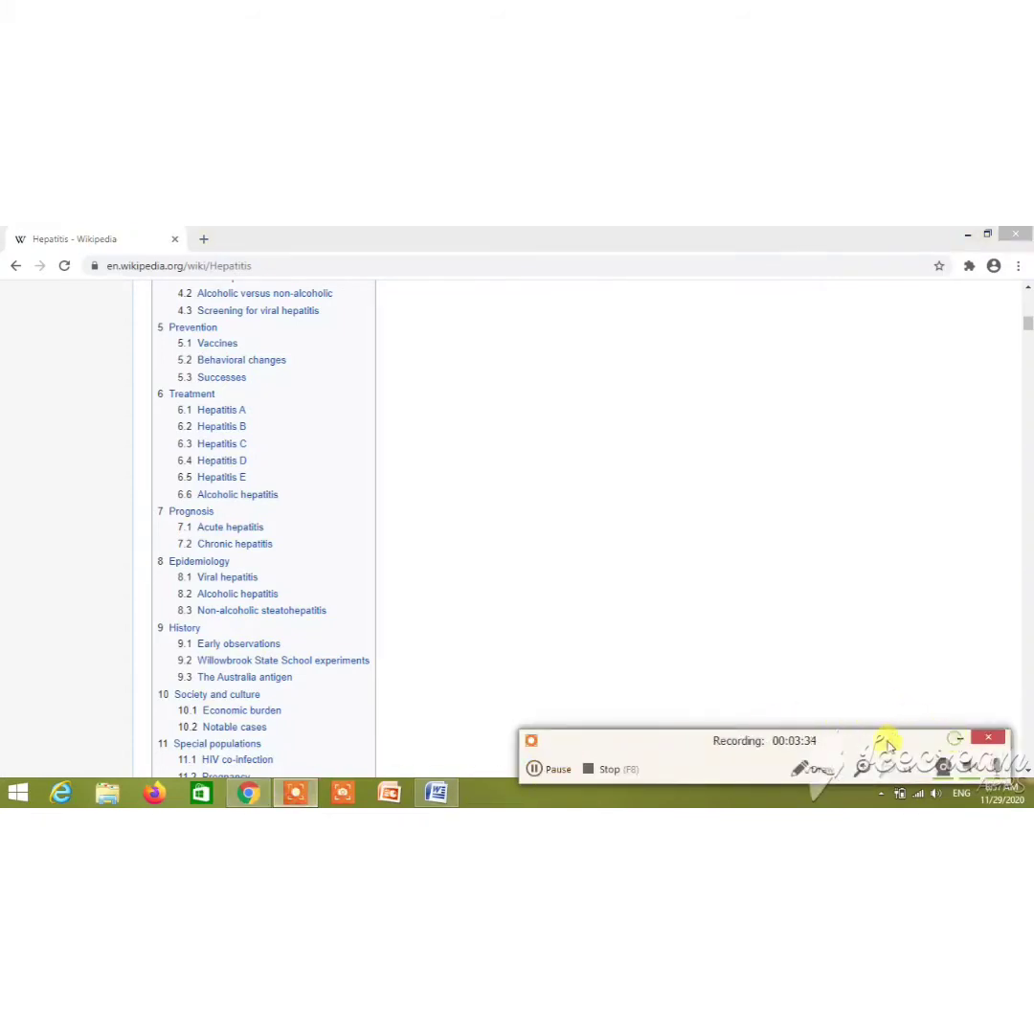
{"action": "left_click", "coordinate": [959, 740]}
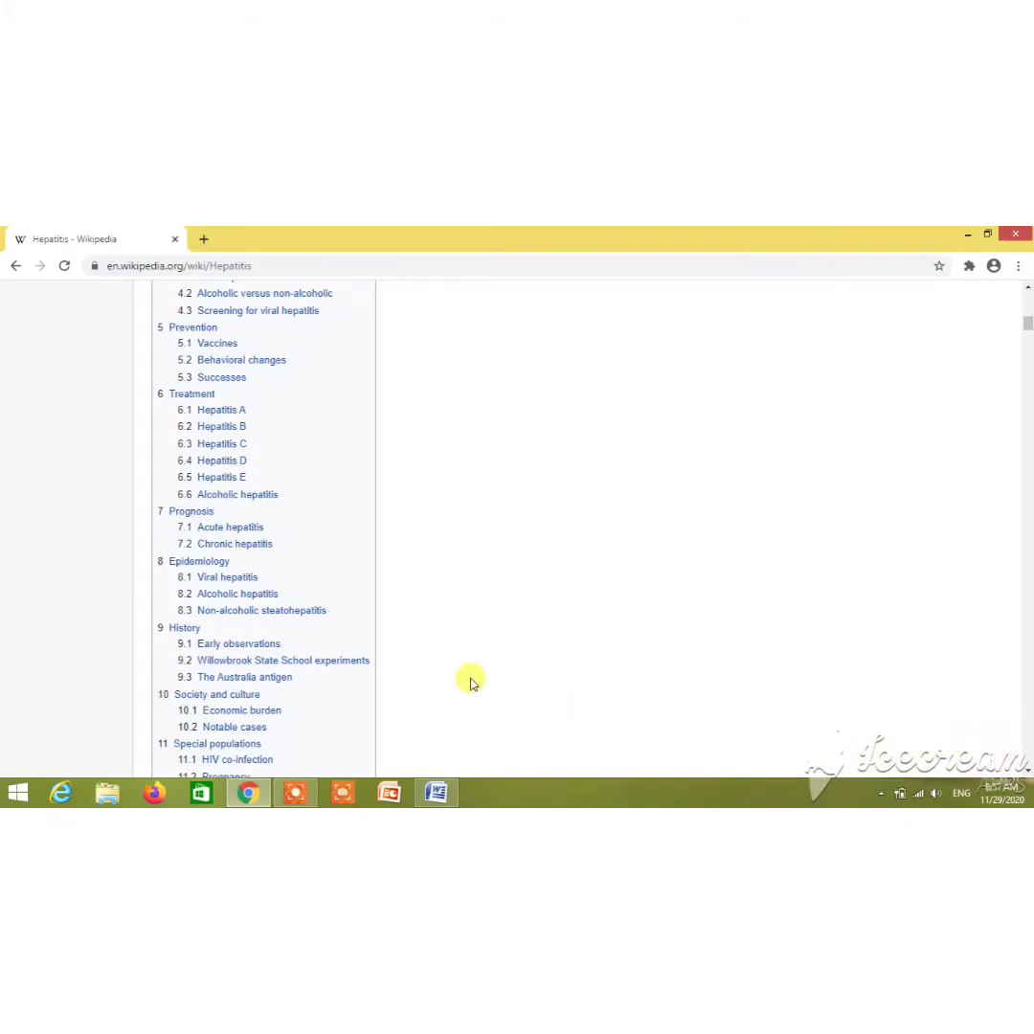
{"action": "scroll", "coordinate": [390, 663], "scroll_direction": "down", "scroll_amount": 3}
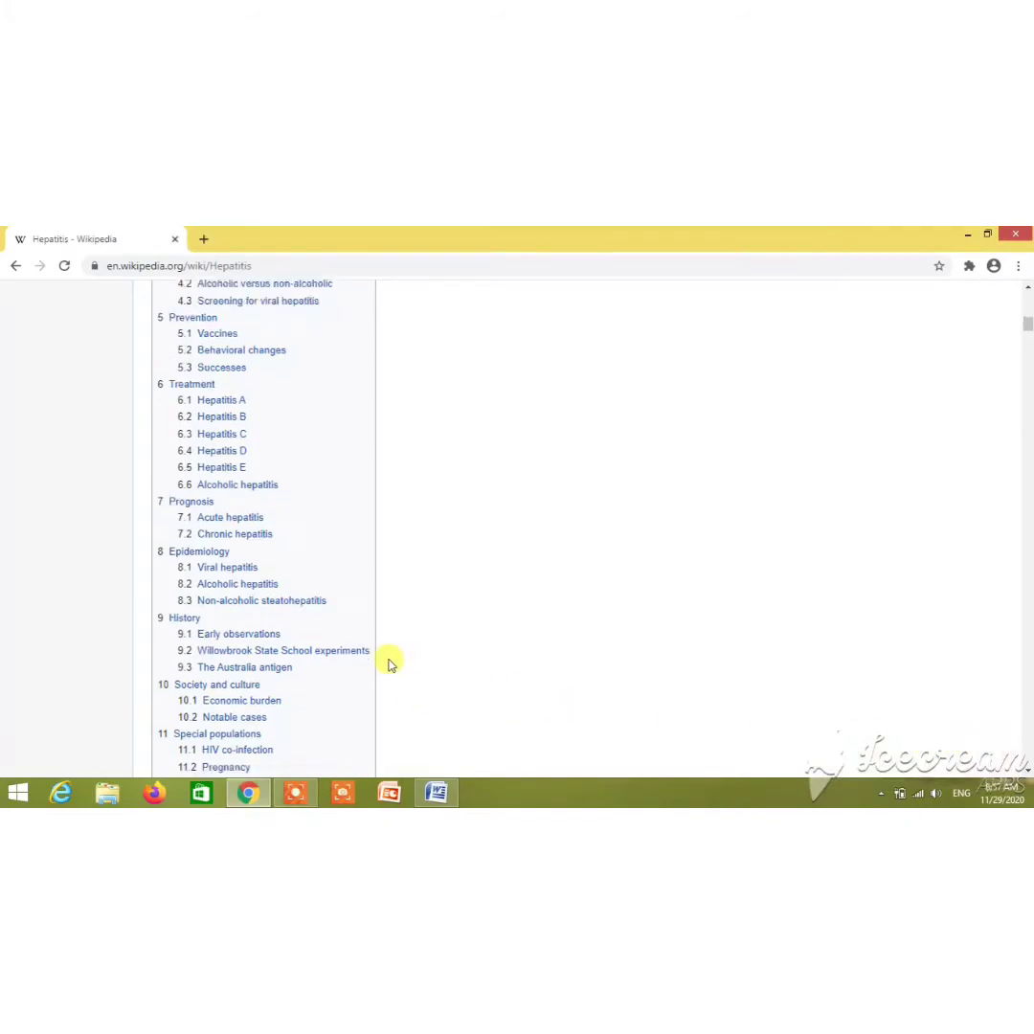
{"action": "scroll", "coordinate": [390, 662], "scroll_direction": "up", "scroll_amount": 1}
{"action": "scroll", "coordinate": [390, 662], "scroll_direction": "up", "scroll_amount": 5}
{"action": "scroll", "coordinate": [389, 662], "scroll_direction": "up", "scroll_amount": 7}
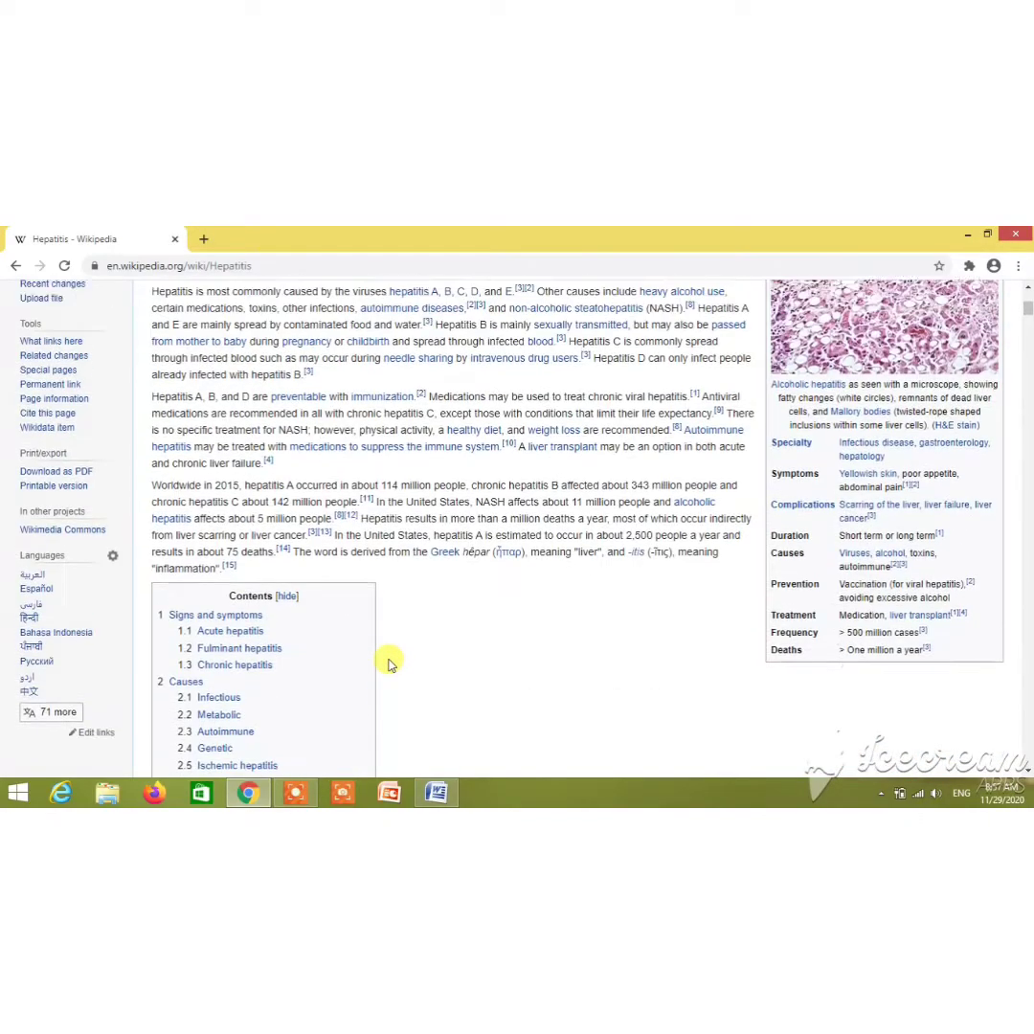
{"action": "scroll", "coordinate": [390, 662], "scroll_direction": "up", "scroll_amount": 5}
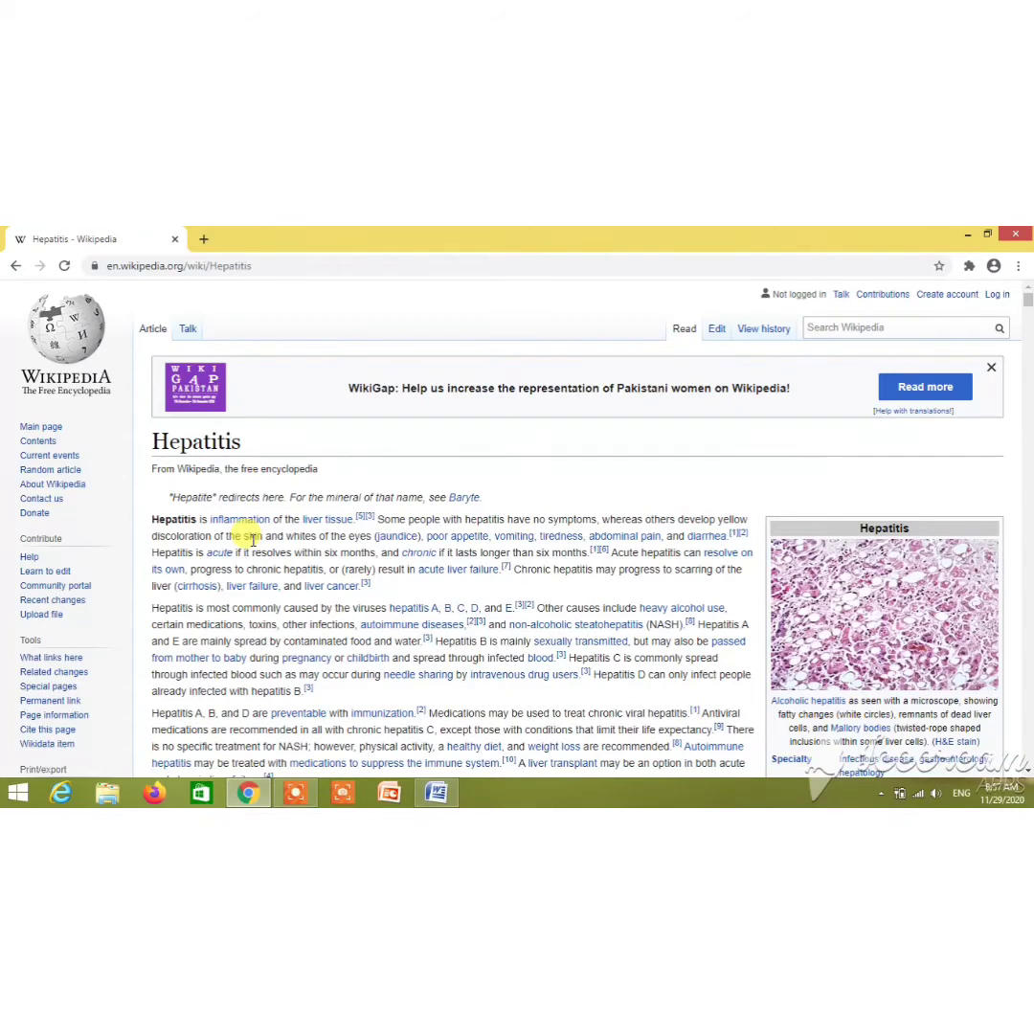
{"action": "key", "text": "F5"}
{"action": "key", "text": "F5"}
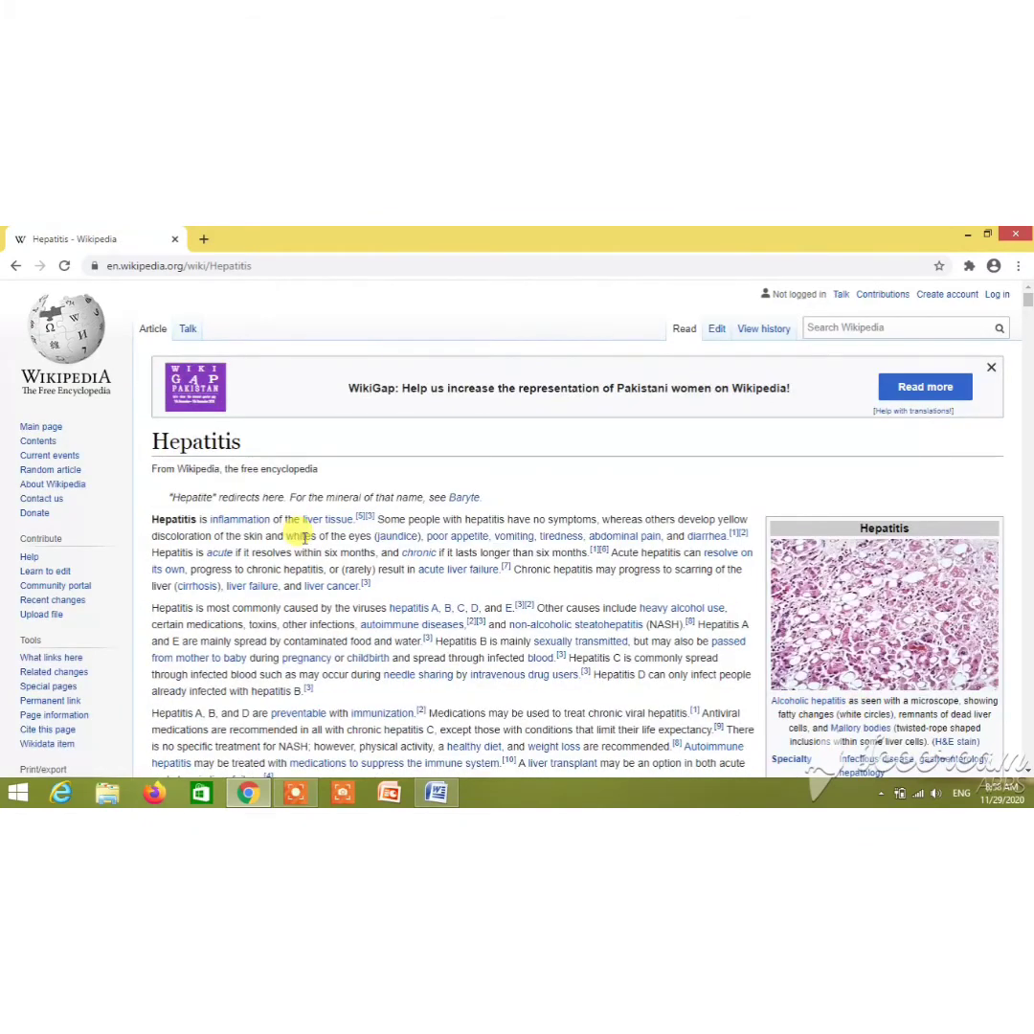
{"action": "key", "text": "ctrl+a"}
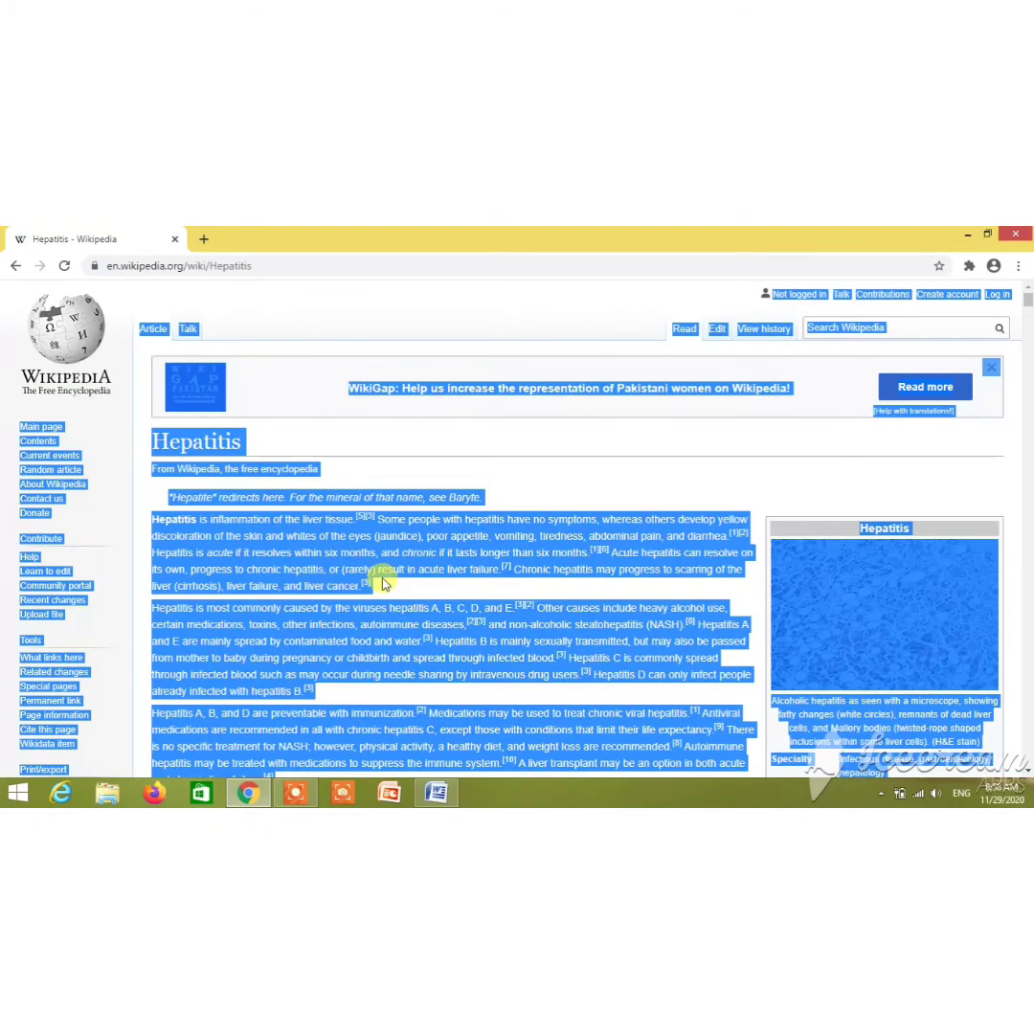
Go back to the Google results and reopen the 'Hepatitis - Wikipedia' article from the top
{"action": "scroll", "coordinate": [381, 583], "scroll_direction": "down", "scroll_amount": 2}
{"action": "scroll", "coordinate": [382, 581], "scroll_direction": "down", "scroll_amount": 8}
{"action": "scroll", "coordinate": [383, 581], "scroll_direction": "down", "scroll_amount": 5}
{"action": "scroll", "coordinate": [383, 581], "scroll_direction": "down", "scroll_amount": 5}
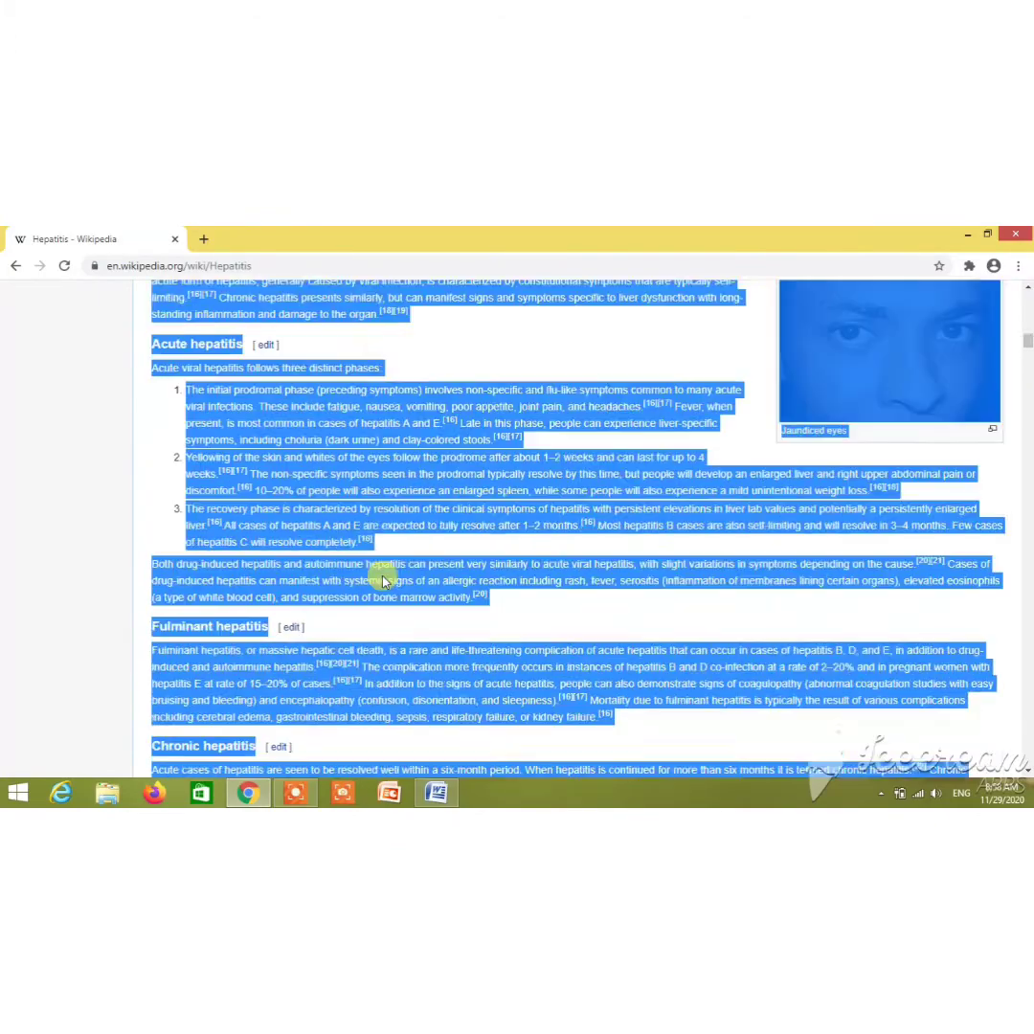
{"action": "scroll", "coordinate": [383, 581], "scroll_direction": "down", "scroll_amount": 6}
{"action": "scroll", "coordinate": [383, 581], "scroll_direction": "down", "scroll_amount": 6}
{"action": "scroll", "coordinate": [383, 581], "scroll_direction": "down", "scroll_amount": 5}
{"action": "scroll", "coordinate": [382, 581], "scroll_direction": "down", "scroll_amount": 5}
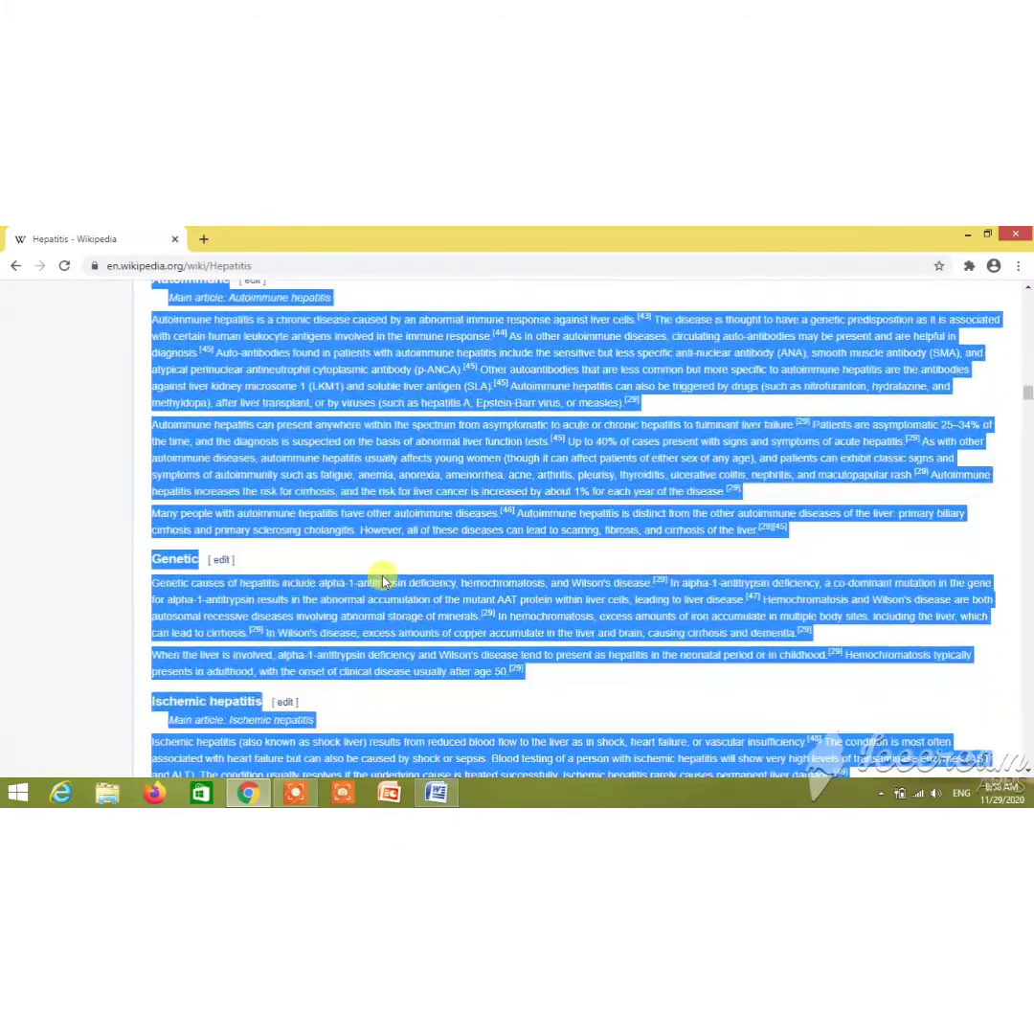
{"action": "scroll", "coordinate": [383, 581], "scroll_direction": "down", "scroll_amount": 5}
{"action": "scroll", "coordinate": [383, 583], "scroll_direction": "down", "scroll_amount": 5}
{"action": "scroll", "coordinate": [383, 583], "scroll_direction": "down", "scroll_amount": 5}
{"action": "scroll", "coordinate": [382, 583], "scroll_direction": "down", "scroll_amount": 5}
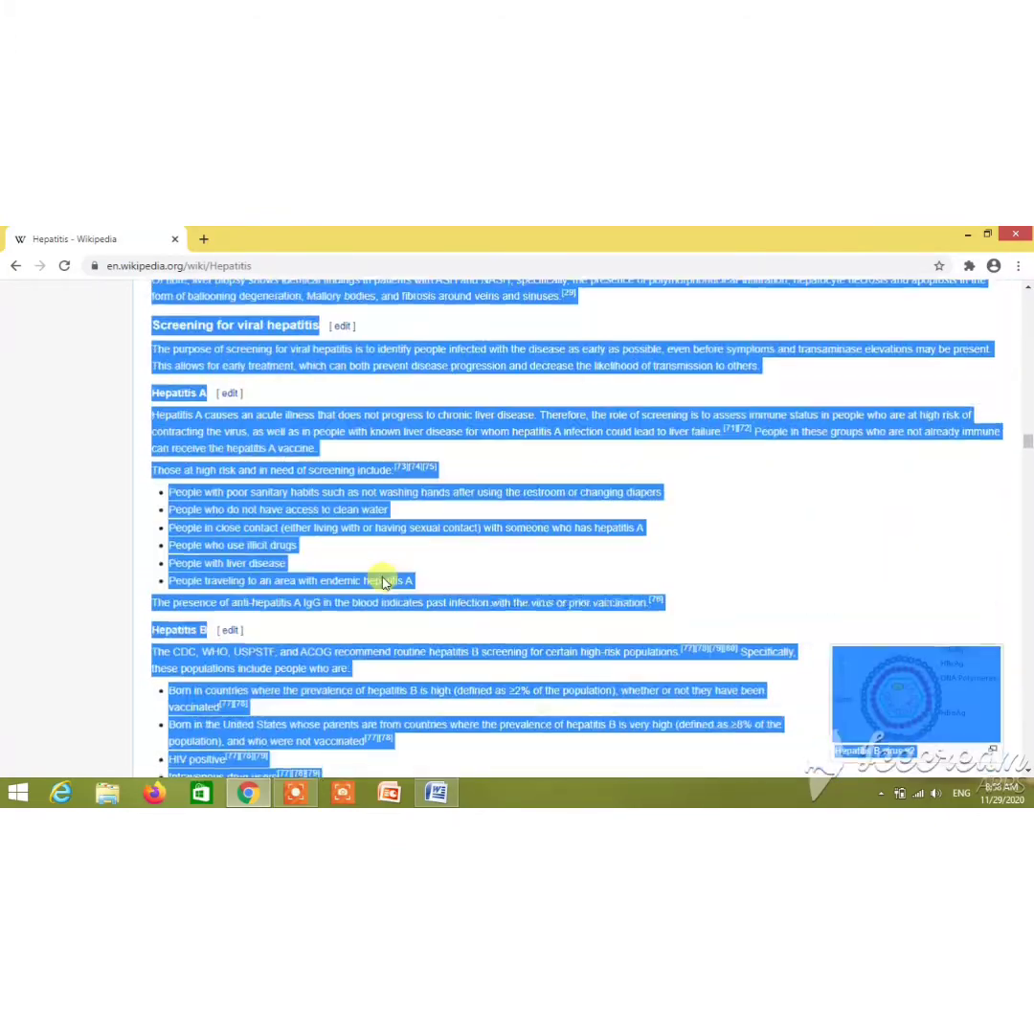
{"action": "scroll", "coordinate": [383, 583], "scroll_direction": "down", "scroll_amount": 5}
{"action": "scroll", "coordinate": [383, 583], "scroll_direction": "down", "scroll_amount": 5}
{"action": "scroll", "coordinate": [383, 581], "scroll_direction": "down", "scroll_amount": 5}
{"action": "scroll", "coordinate": [383, 581], "scroll_direction": "up", "scroll_amount": 5}
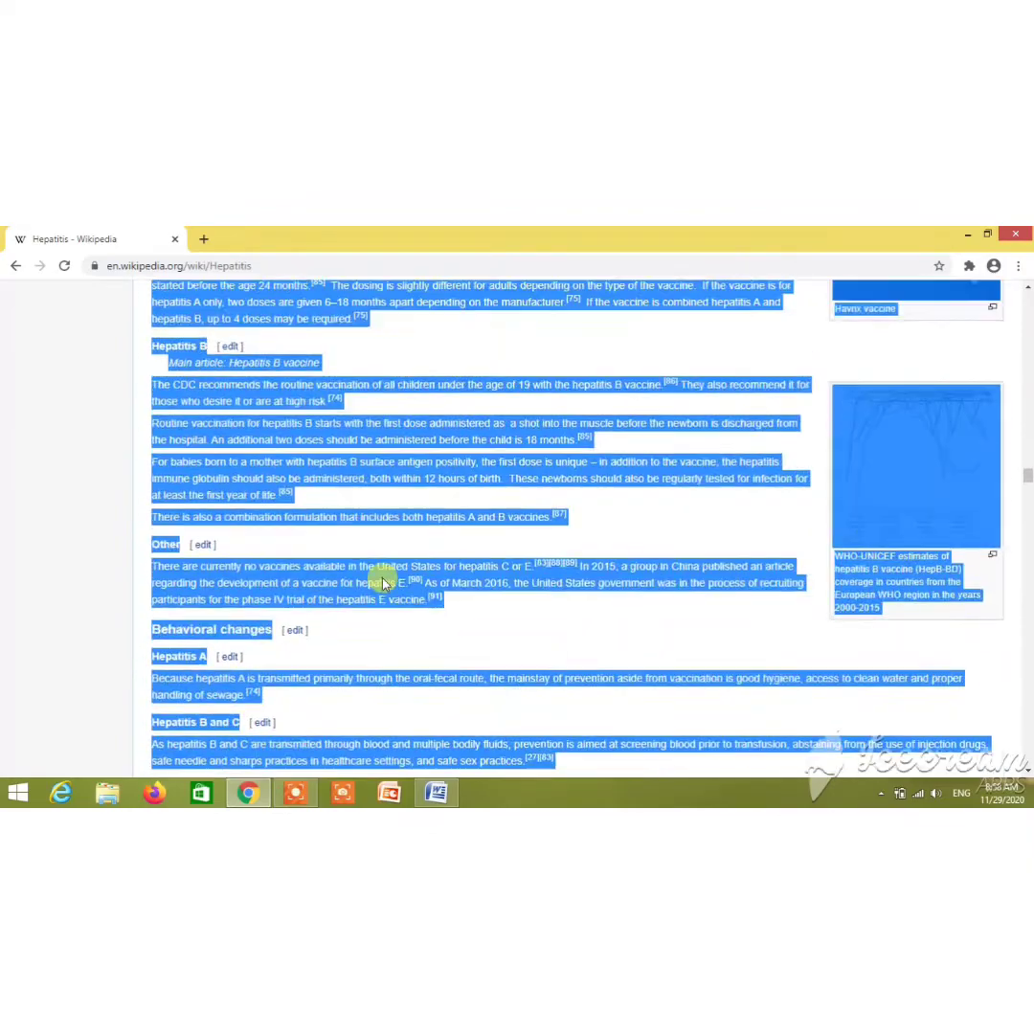
{"action": "scroll", "coordinate": [383, 581], "scroll_direction": "up", "scroll_amount": 5}
{"action": "scroll", "coordinate": [383, 583], "scroll_direction": "up", "scroll_amount": 5}
{"action": "key", "text": "alt+Left"}
{"action": "scroll", "coordinate": [265, 674], "scroll_direction": "down", "scroll_amount": 2}
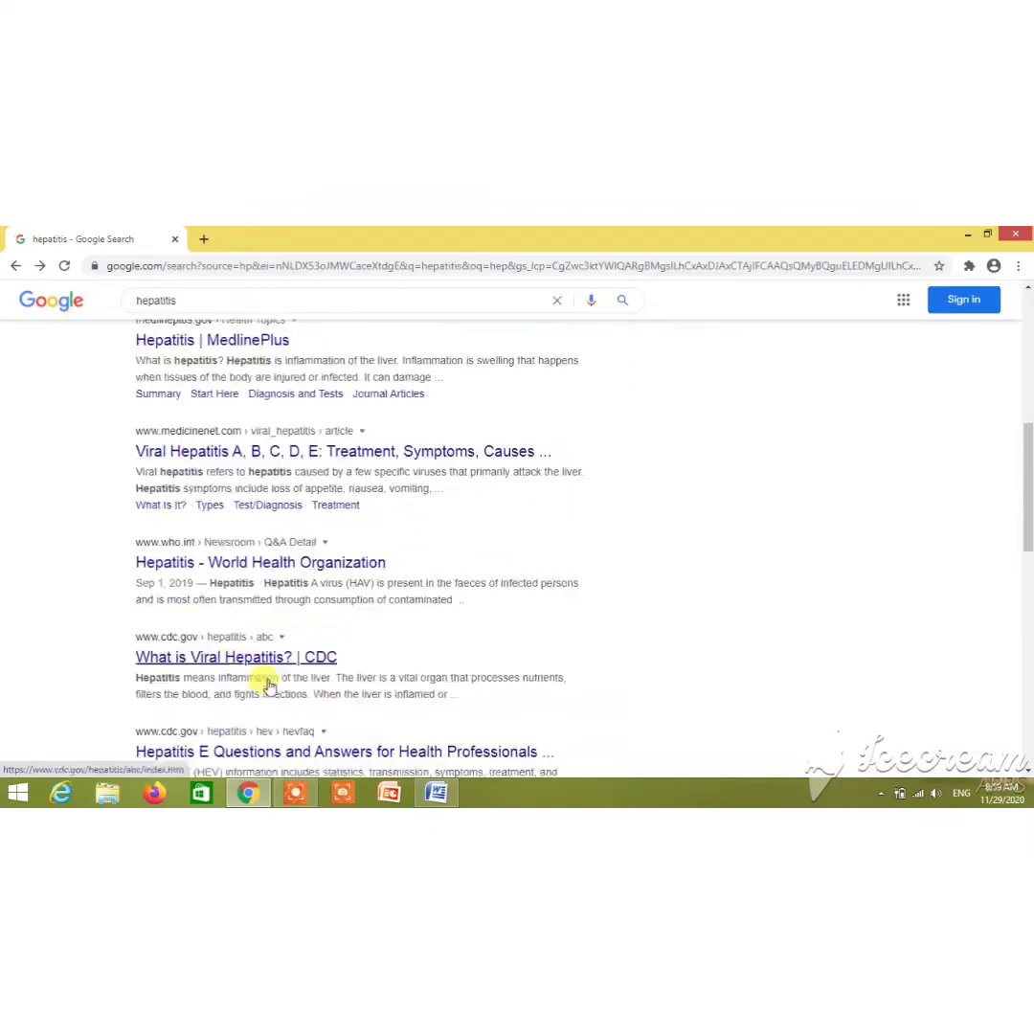
{"action": "scroll", "coordinate": [268, 670], "scroll_direction": "down", "scroll_amount": 1}
{"action": "scroll", "coordinate": [282, 662], "scroll_direction": "down", "scroll_amount": 2}
{"action": "scroll", "coordinate": [289, 663], "scroll_direction": "down", "scroll_amount": 1}
{"action": "scroll", "coordinate": [278, 662], "scroll_direction": "down", "scroll_amount": 2}
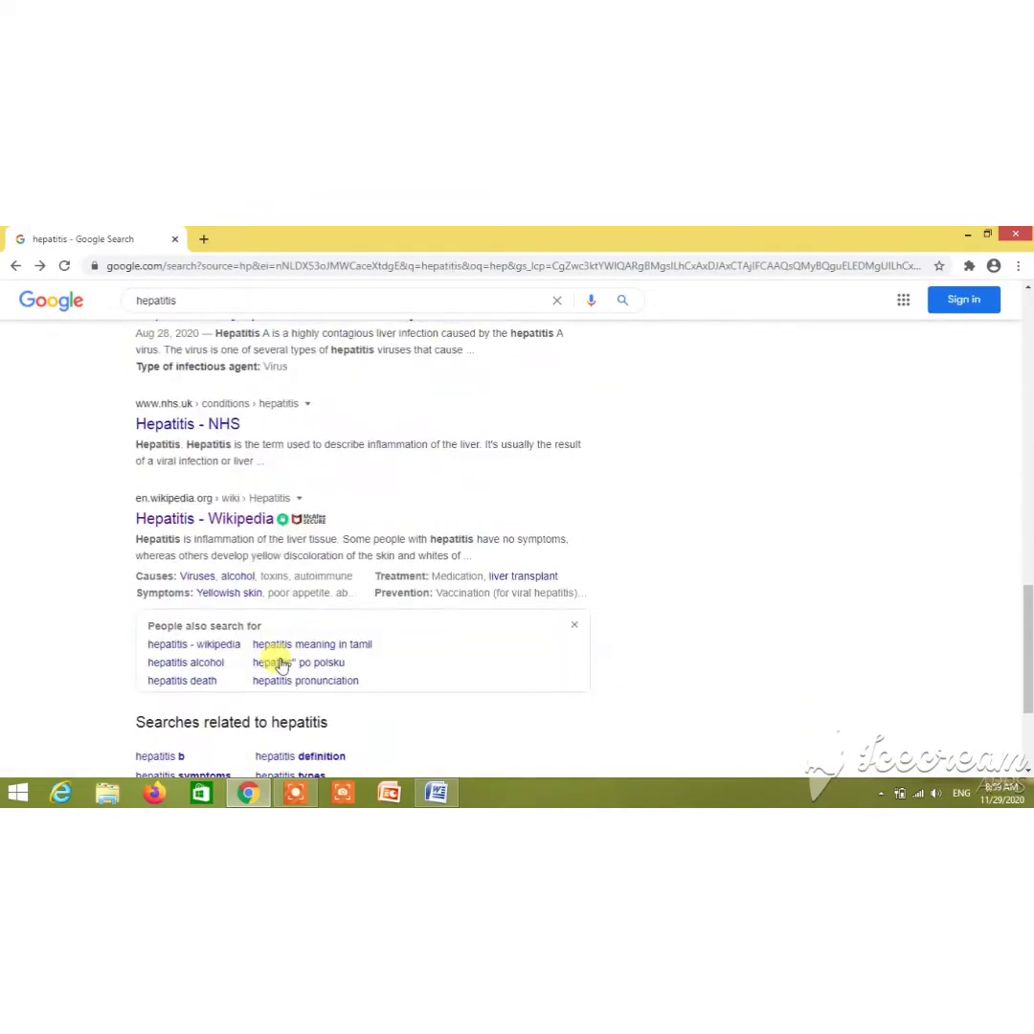
{"action": "left_click", "coordinate": [244, 528]}
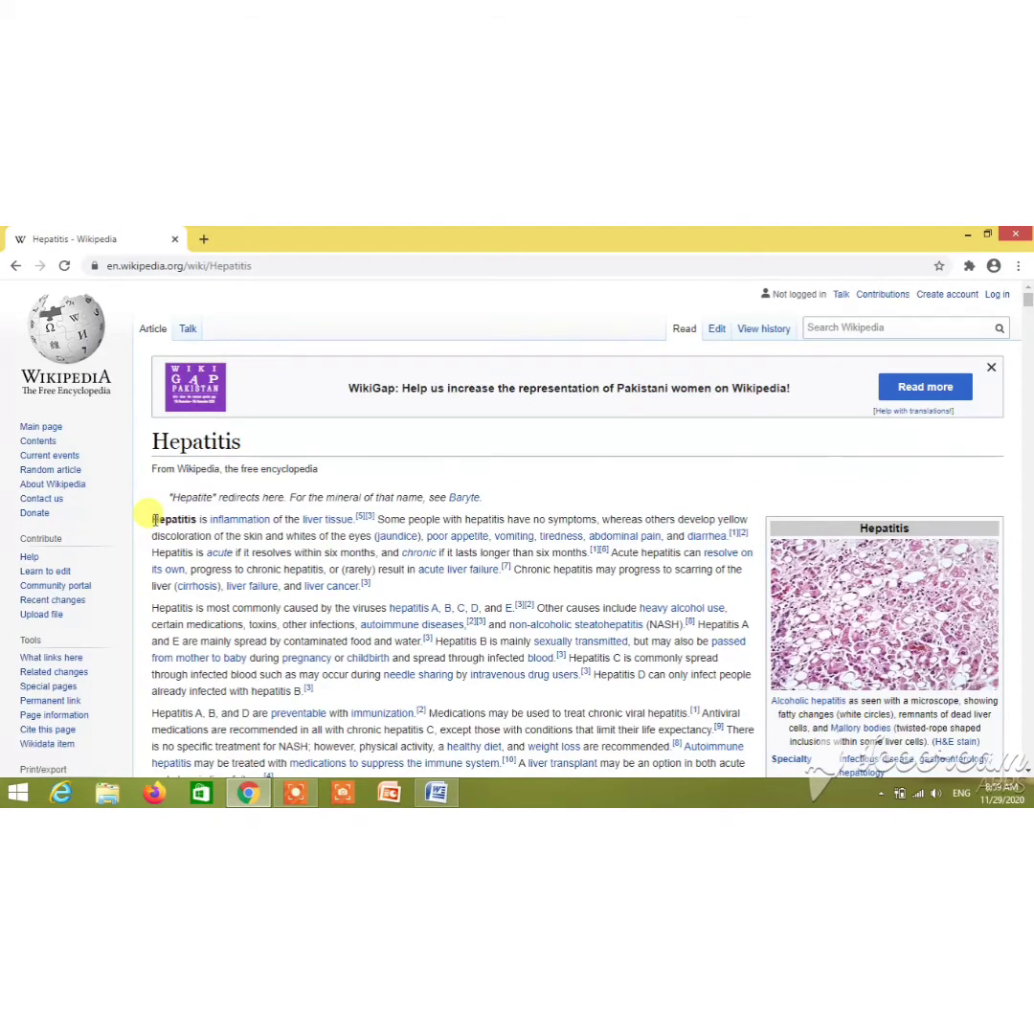
Copy the article's opening paragraph to the clipboard
{"action": "mouse_move", "coordinate": [154, 520]}
{"action": "left_mouse_down"}
{"action": "mouse_move", "coordinate": [304, 555]}
{"action": "mouse_move", "coordinate": [388, 597]}
{"action": "left_mouse_up"}
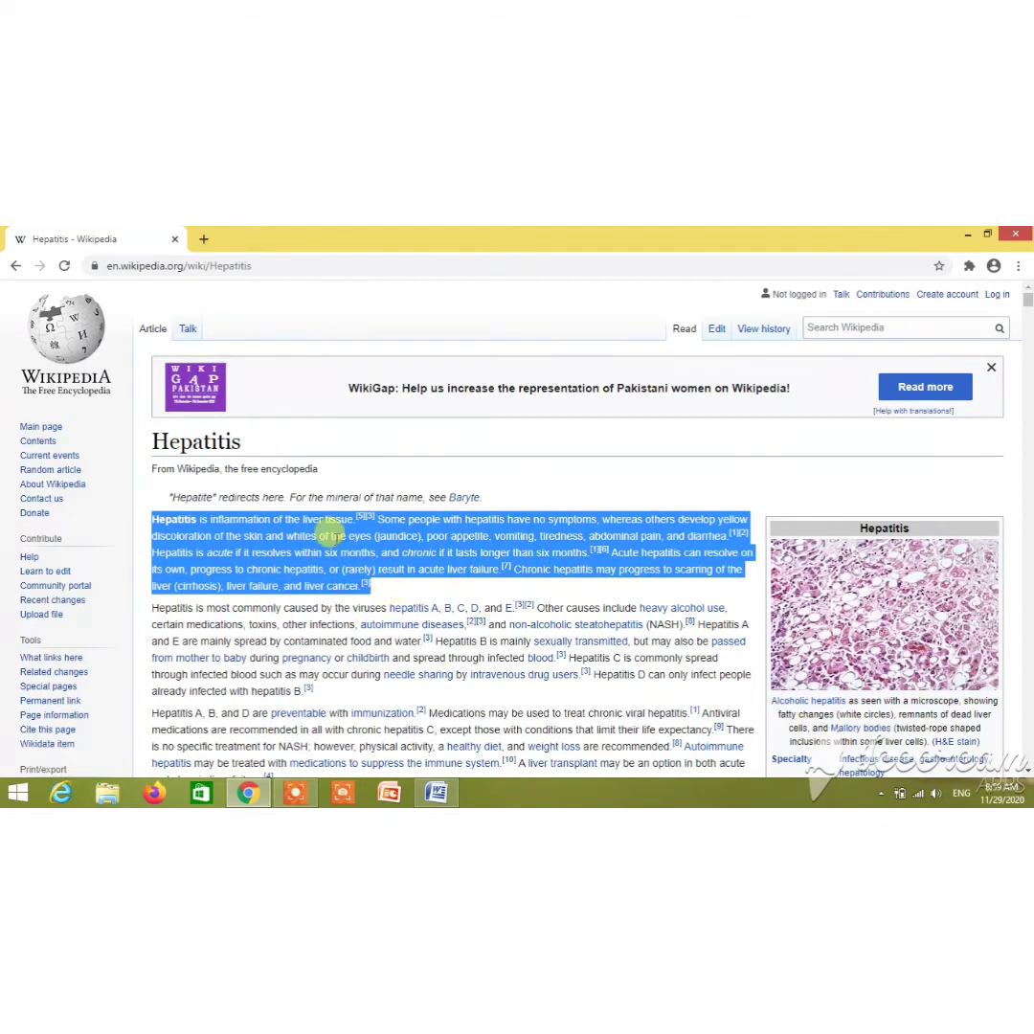
{"action": "right_click", "coordinate": [335, 538]}
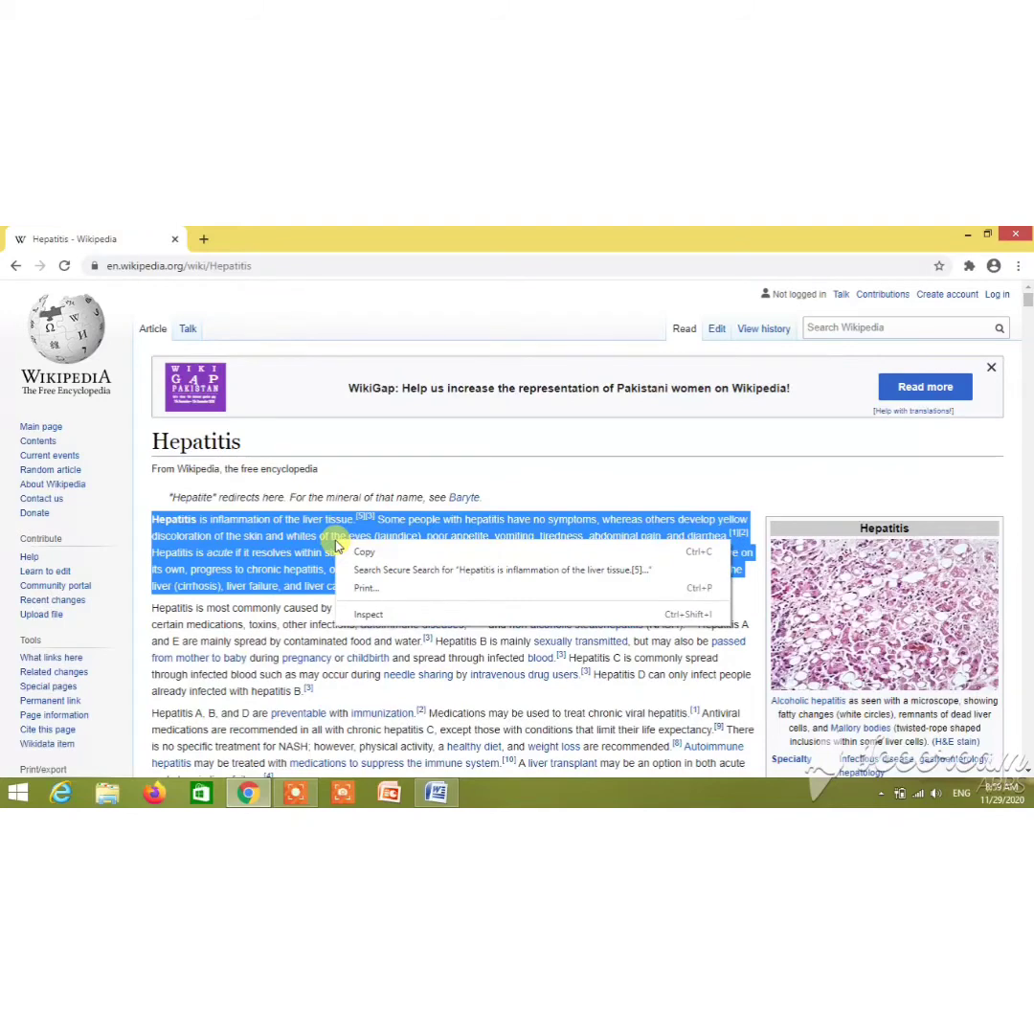
{"action": "left_click", "coordinate": [350, 553]}
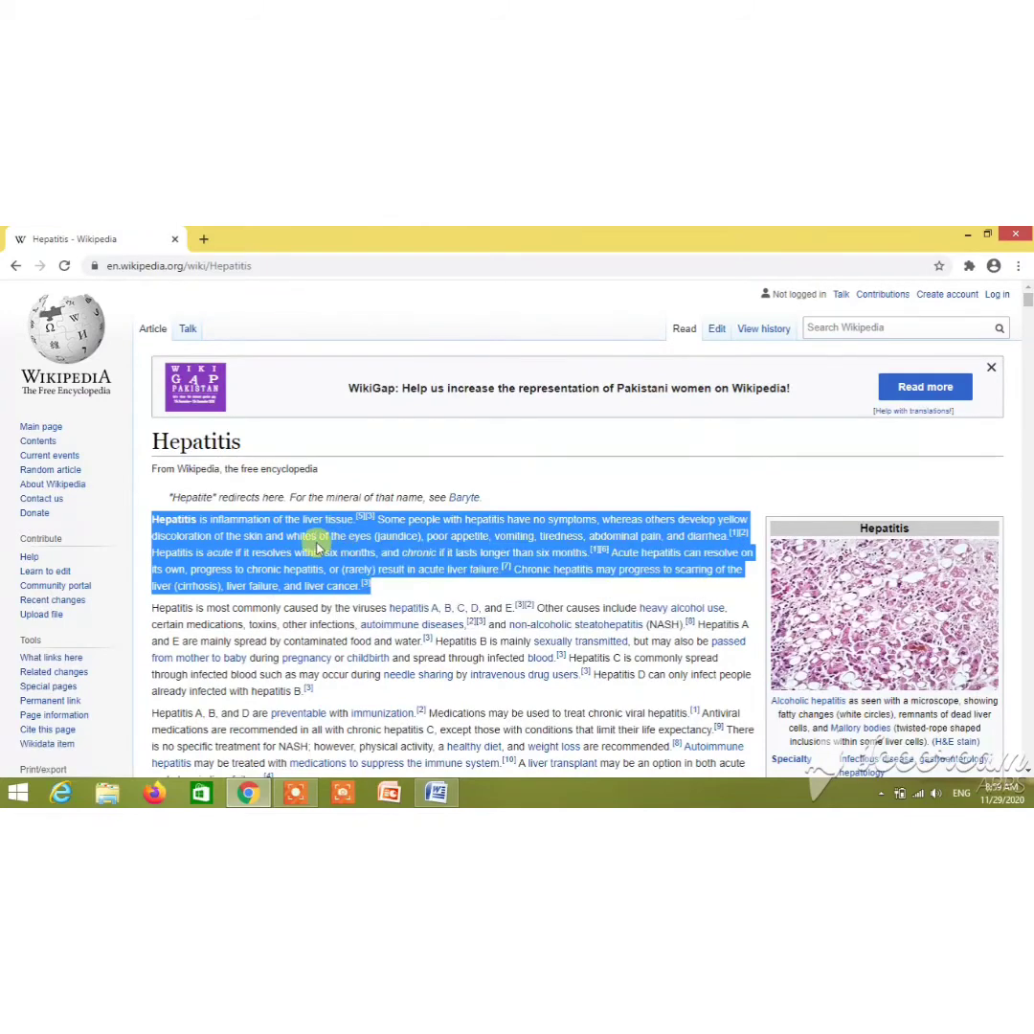
{"action": "left_click", "coordinate": [318, 545]}
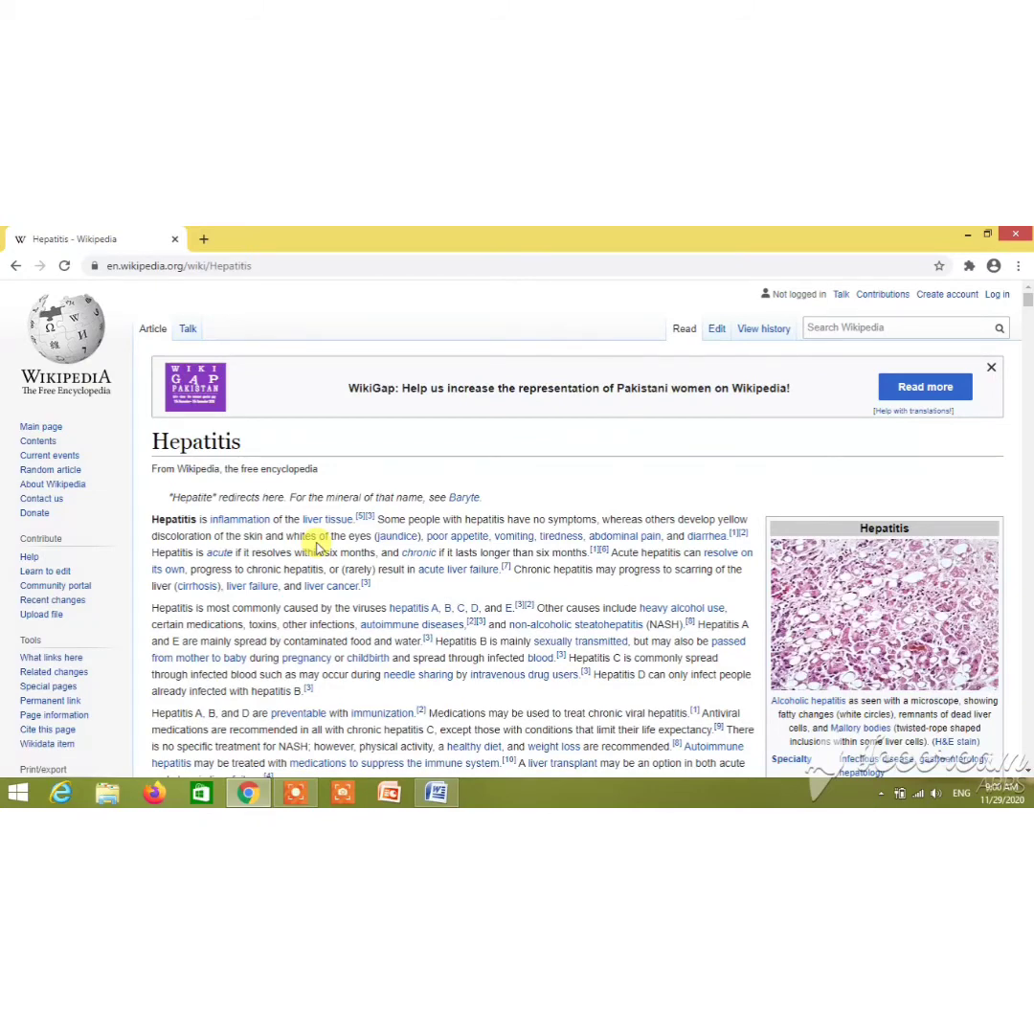
Select and copy the entire Hepatitis article page, then deselect it
{"action": "key", "text": "ctrl+a"}
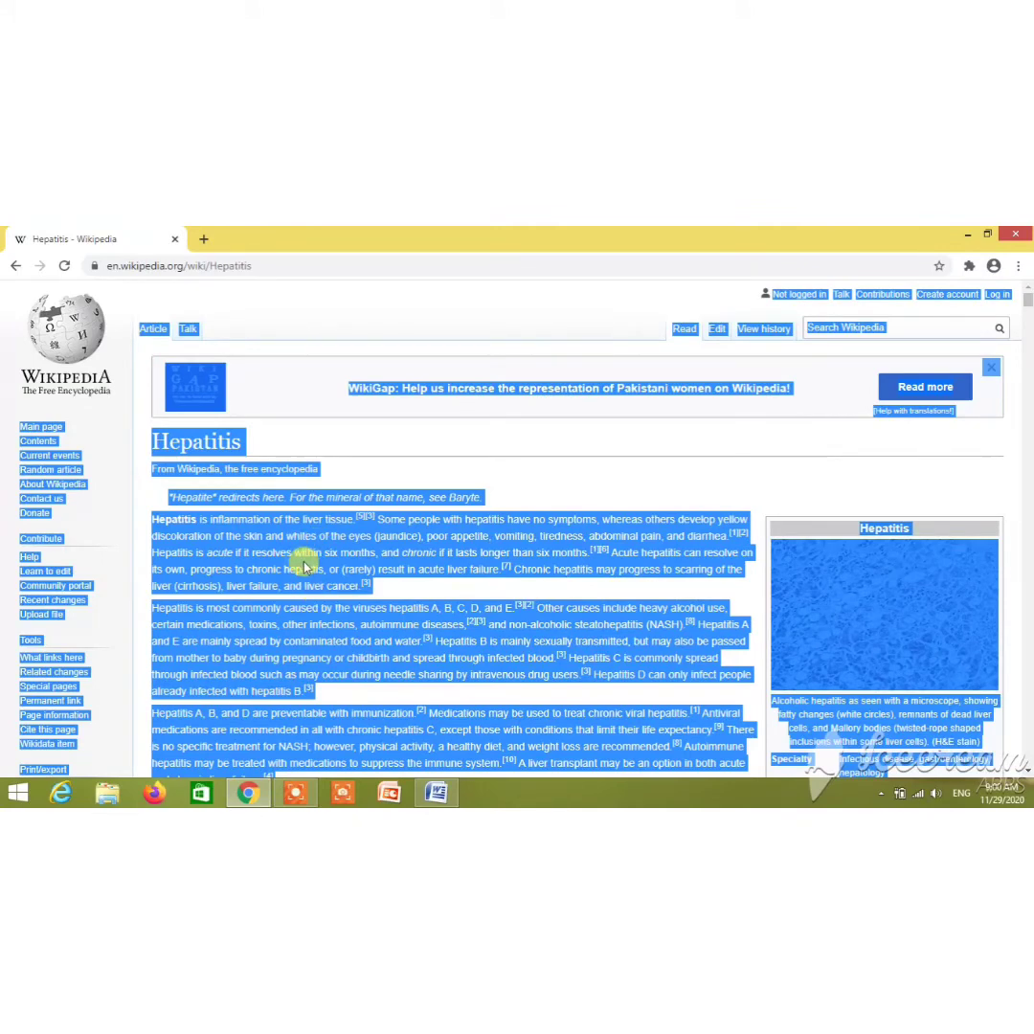
{"action": "right_click", "coordinate": [305, 567]}
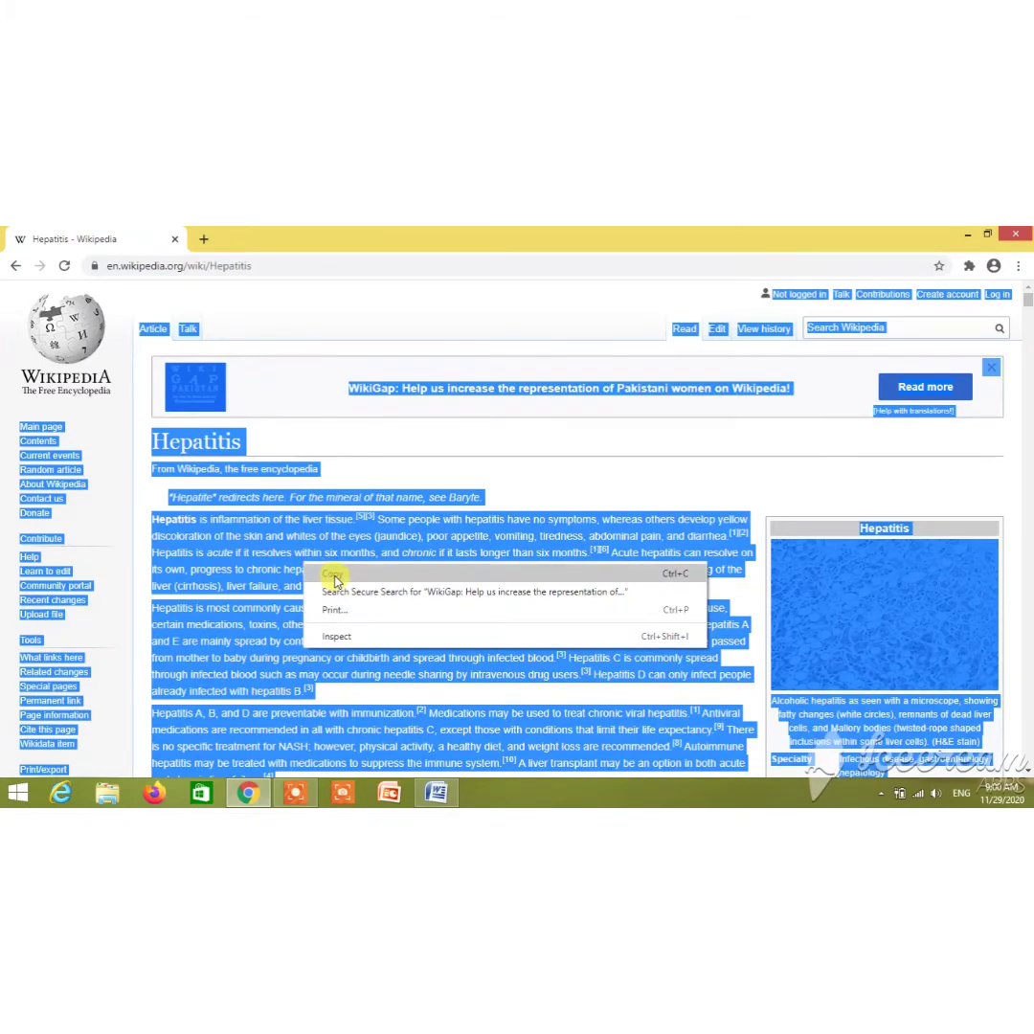
{"action": "left_click", "coordinate": [665, 573]}
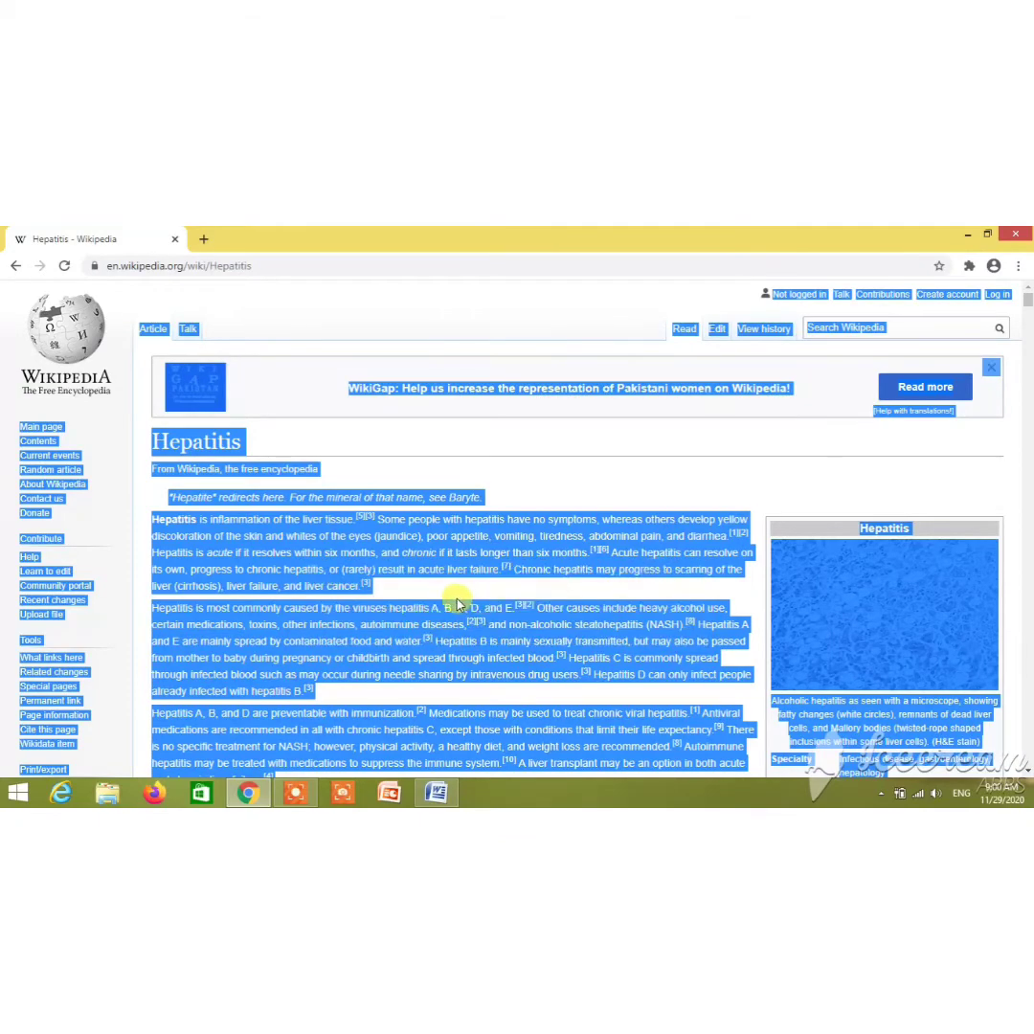
{"action": "left_click", "coordinate": [374, 603]}
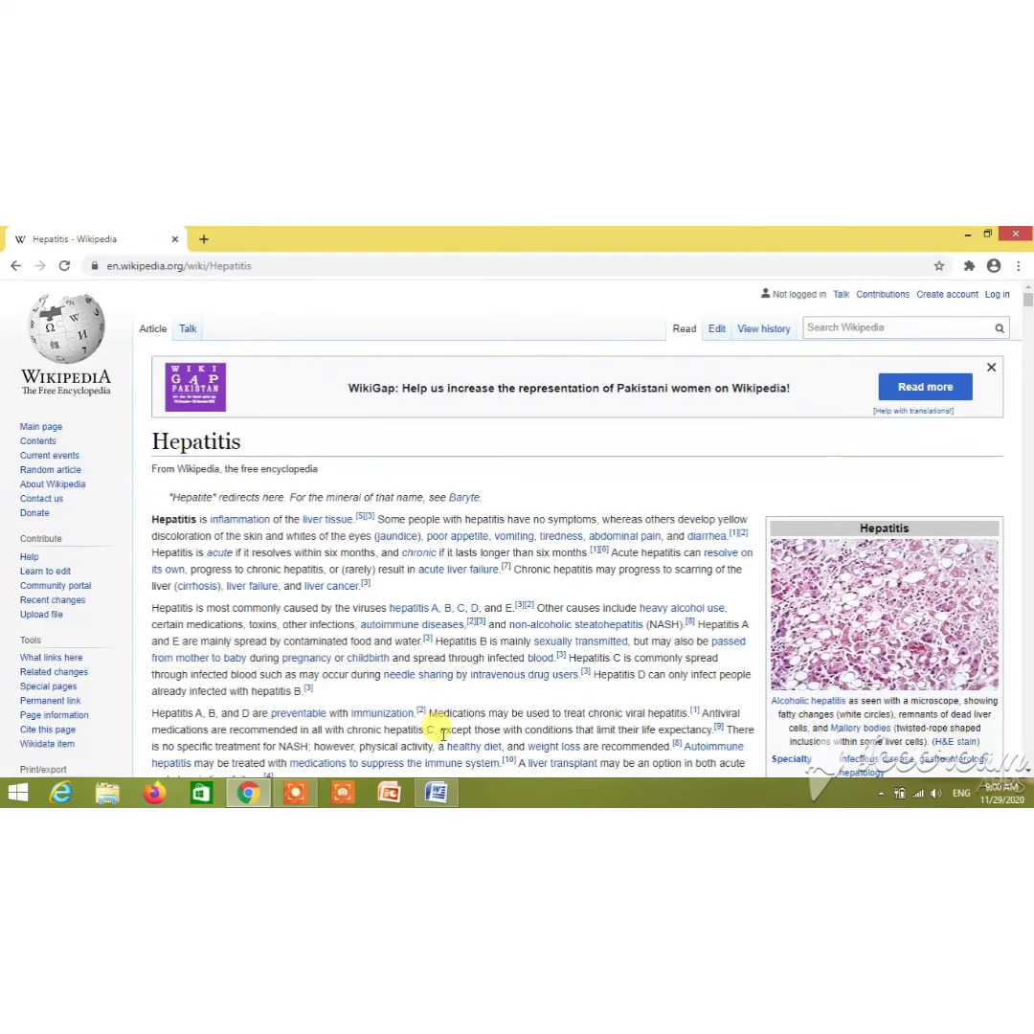
{"action": "mouse_move", "coordinate": [437, 792]}
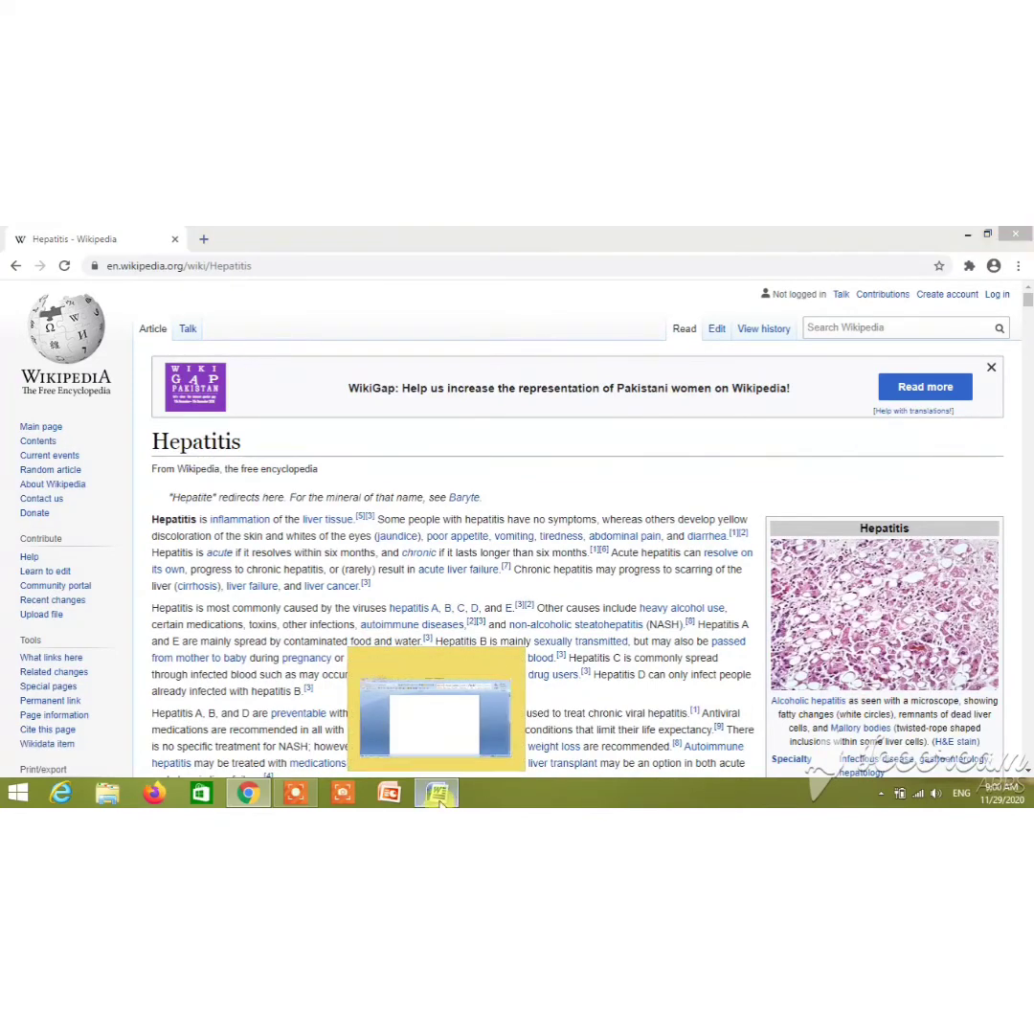
Paste the copied Hepatitis page into Document1 and return to page 1
{"action": "left_click", "coordinate": [433, 713]}
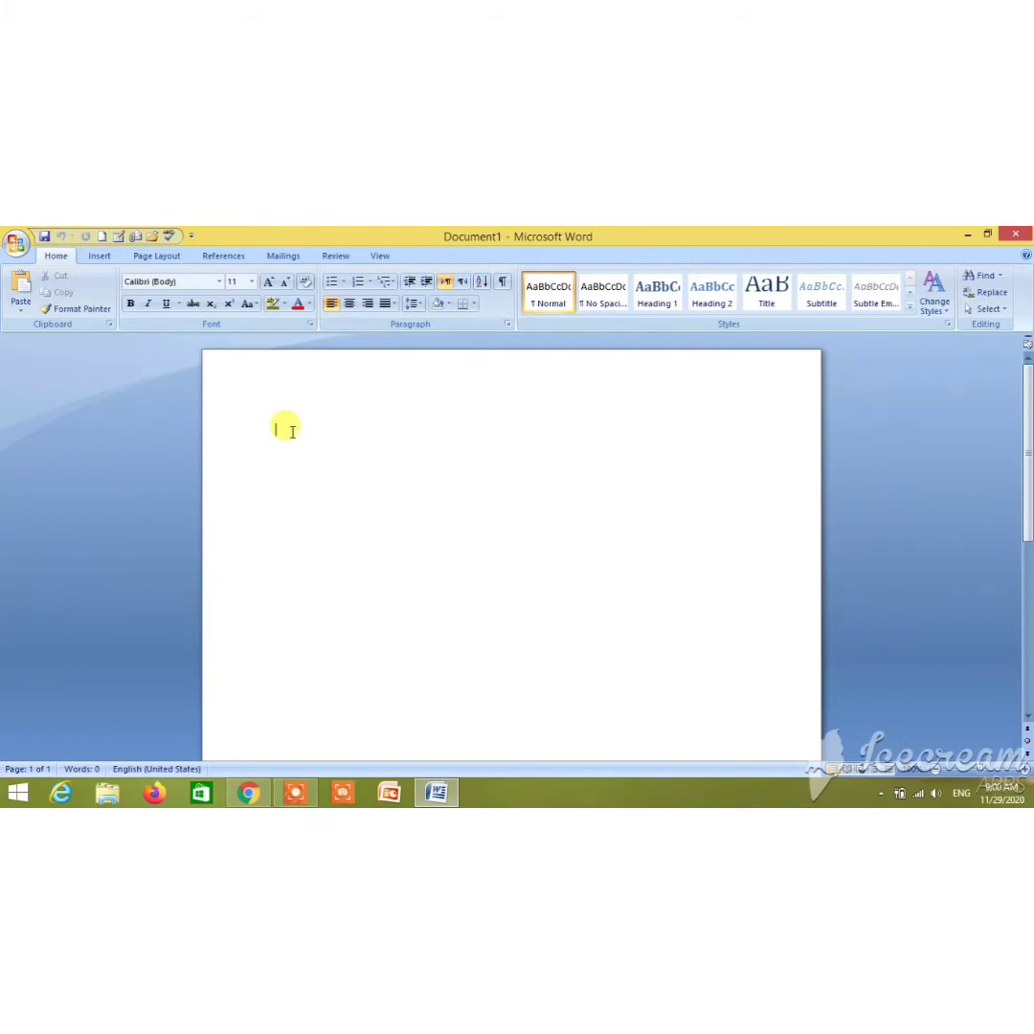
{"action": "right_click", "coordinate": [292, 436]}
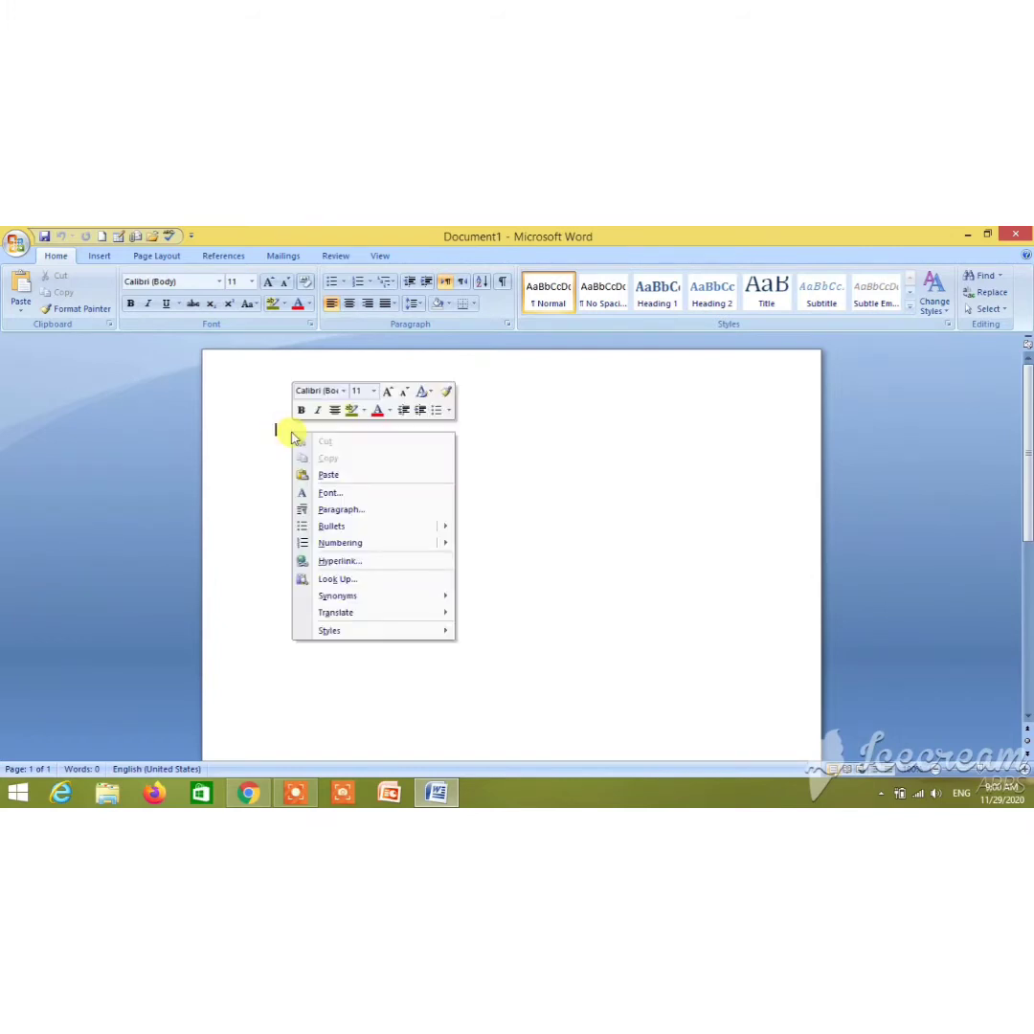
{"action": "left_click", "coordinate": [335, 477]}
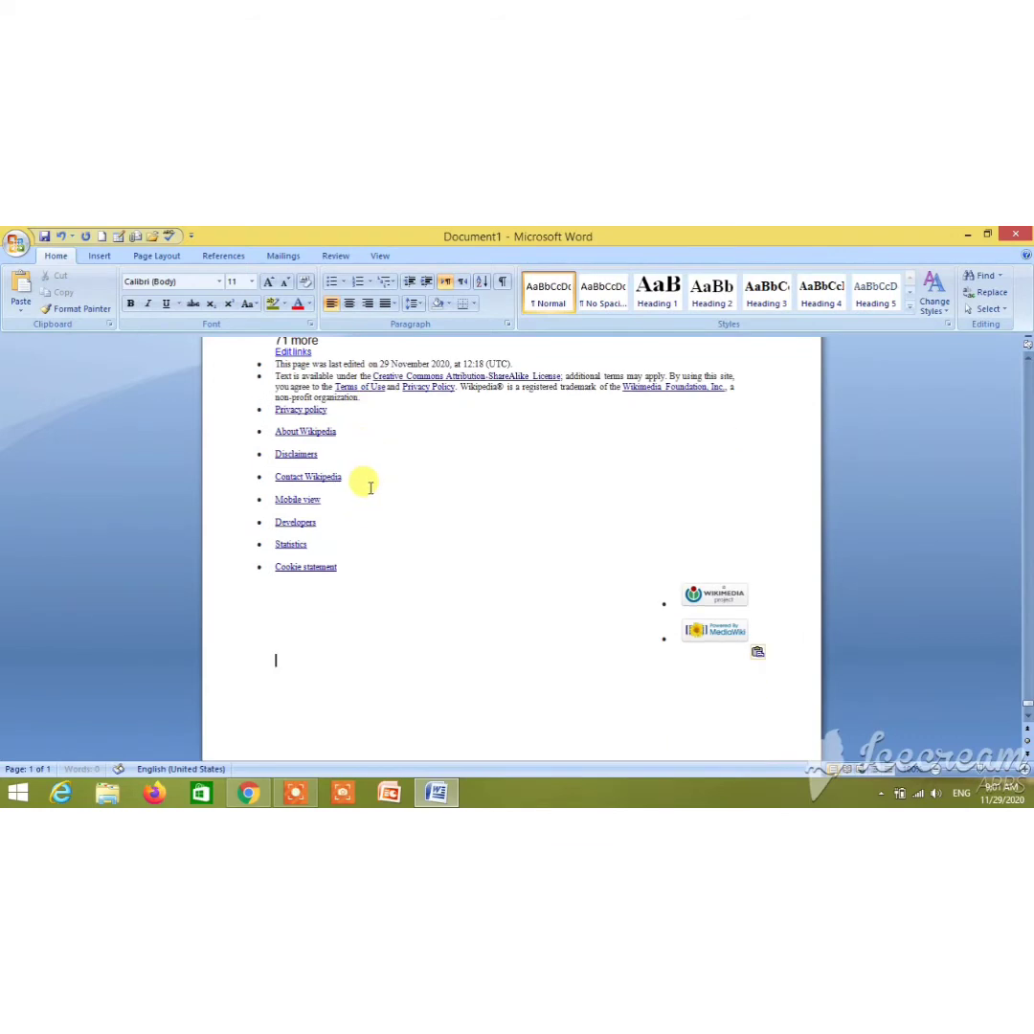
{"action": "scroll", "coordinate": [369, 487], "scroll_direction": "up", "scroll_amount": 1}
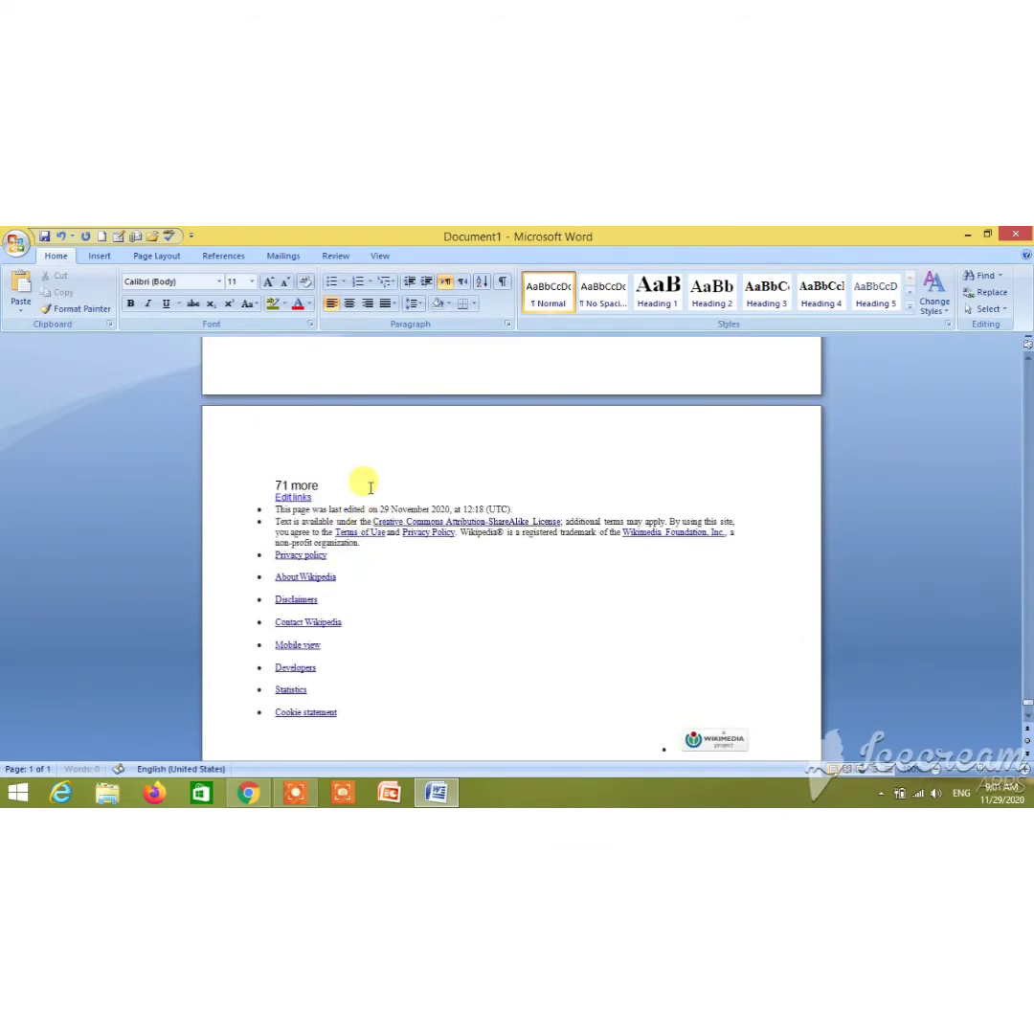
{"action": "scroll", "coordinate": [370, 488], "scroll_direction": "up", "scroll_amount": 4}
{"action": "scroll", "coordinate": [368, 490], "scroll_direction": "up", "scroll_amount": 3}
{"action": "scroll", "coordinate": [367, 490], "scroll_direction": "up", "scroll_amount": 5}
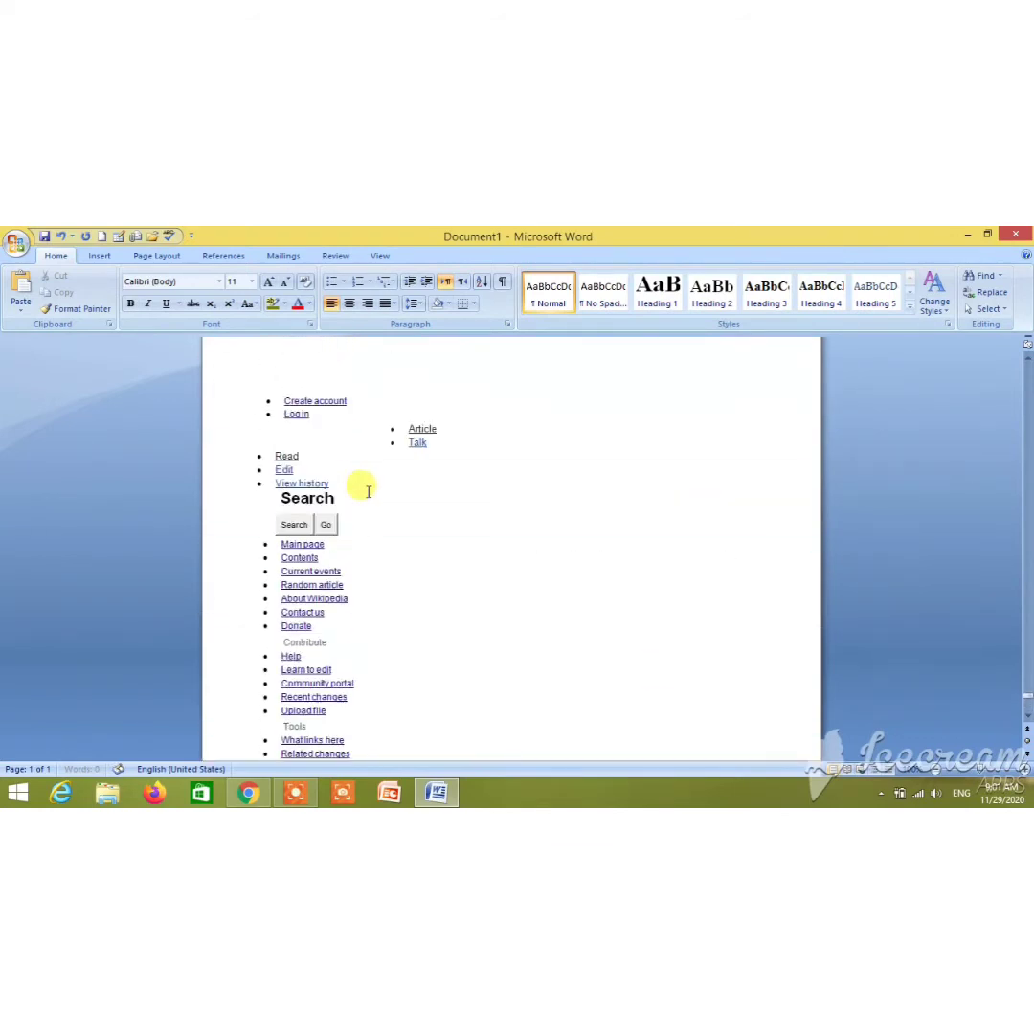
{"action": "scroll", "coordinate": [368, 490], "scroll_direction": "up", "scroll_amount": 4}
{"action": "scroll", "coordinate": [368, 490], "scroll_direction": "up", "scroll_amount": 4}
{"action": "scroll", "coordinate": [368, 490], "scroll_direction": "up", "scroll_amount": 4}
{"action": "scroll", "coordinate": [367, 490], "scroll_direction": "up", "scroll_amount": 4}
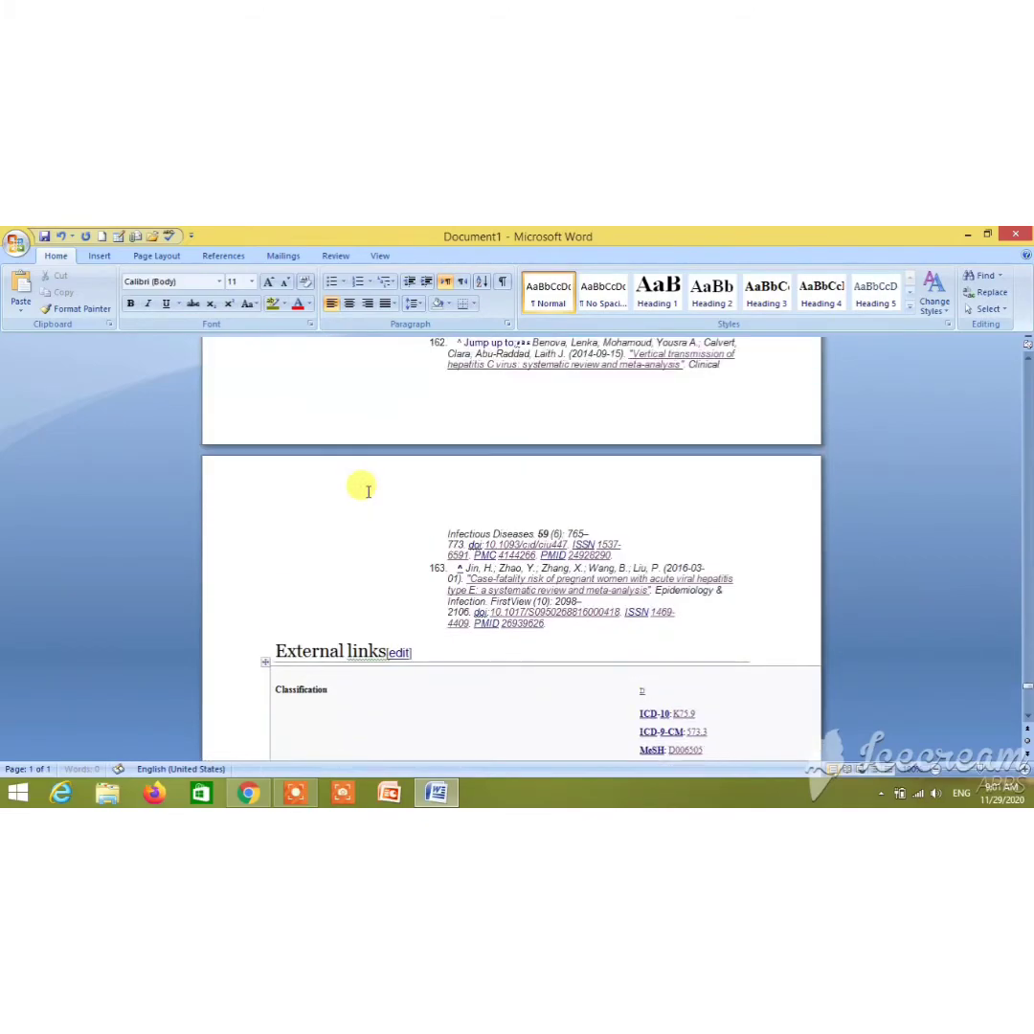
{"action": "scroll", "coordinate": [368, 490], "scroll_direction": "up", "scroll_amount": 4}
{"action": "scroll", "coordinate": [366, 491], "scroll_direction": "up", "scroll_amount": 4}
{"action": "scroll", "coordinate": [366, 491], "scroll_direction": "up", "scroll_amount": 4}
{"action": "scroll", "coordinate": [366, 491], "scroll_direction": "up", "scroll_amount": 4}
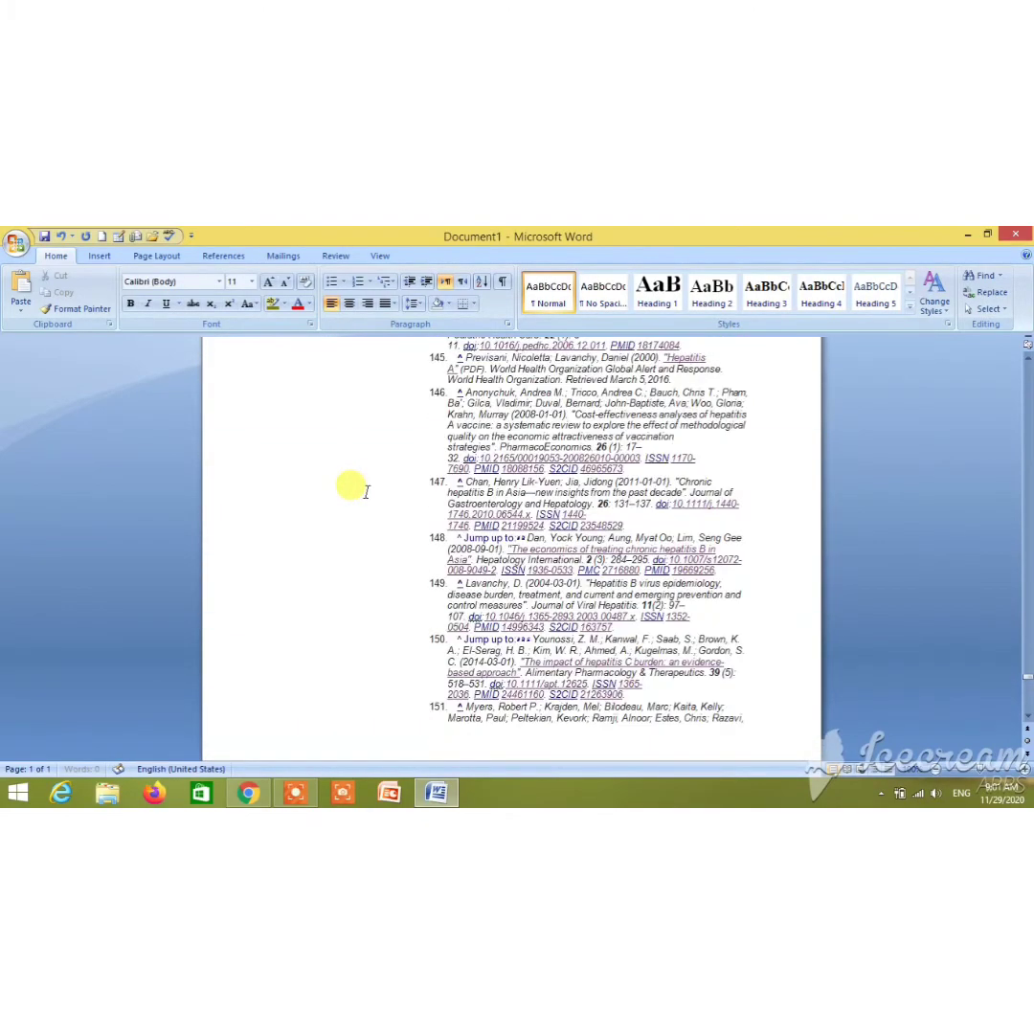
{"action": "scroll", "coordinate": [366, 491], "scroll_direction": "up", "scroll_amount": 4}
{"action": "scroll", "coordinate": [366, 491], "scroll_direction": "up", "scroll_amount": 4}
{"action": "scroll", "coordinate": [365, 491], "scroll_direction": "up", "scroll_amount": 4}
{"action": "scroll", "coordinate": [365, 491], "scroll_direction": "up", "scroll_amount": 4}
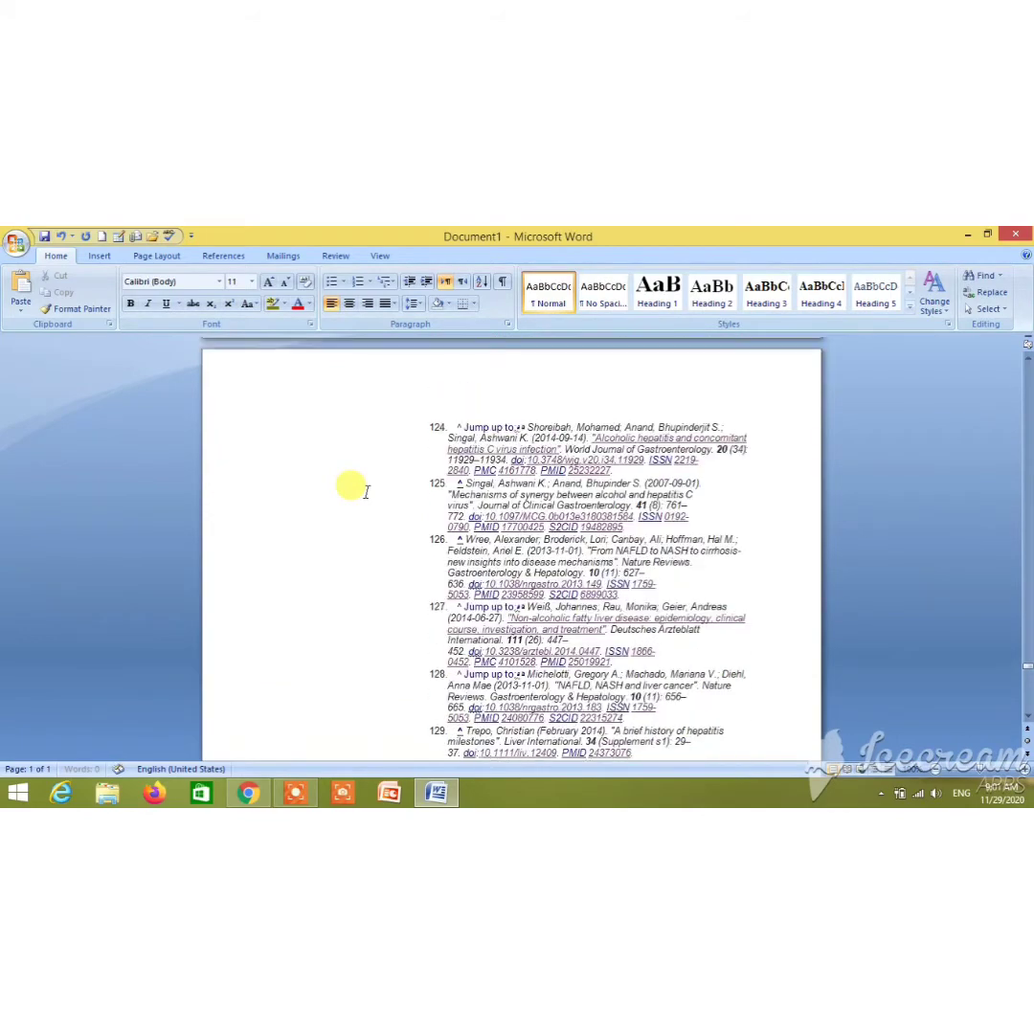
{"action": "scroll", "coordinate": [367, 491], "scroll_direction": "up", "scroll_amount": 4}
{"action": "scroll", "coordinate": [368, 491], "scroll_direction": "up", "scroll_amount": 4}
{"action": "scroll", "coordinate": [368, 491], "scroll_direction": "up", "scroll_amount": 4}
{"action": "scroll", "coordinate": [368, 491], "scroll_direction": "up", "scroll_amount": 4}
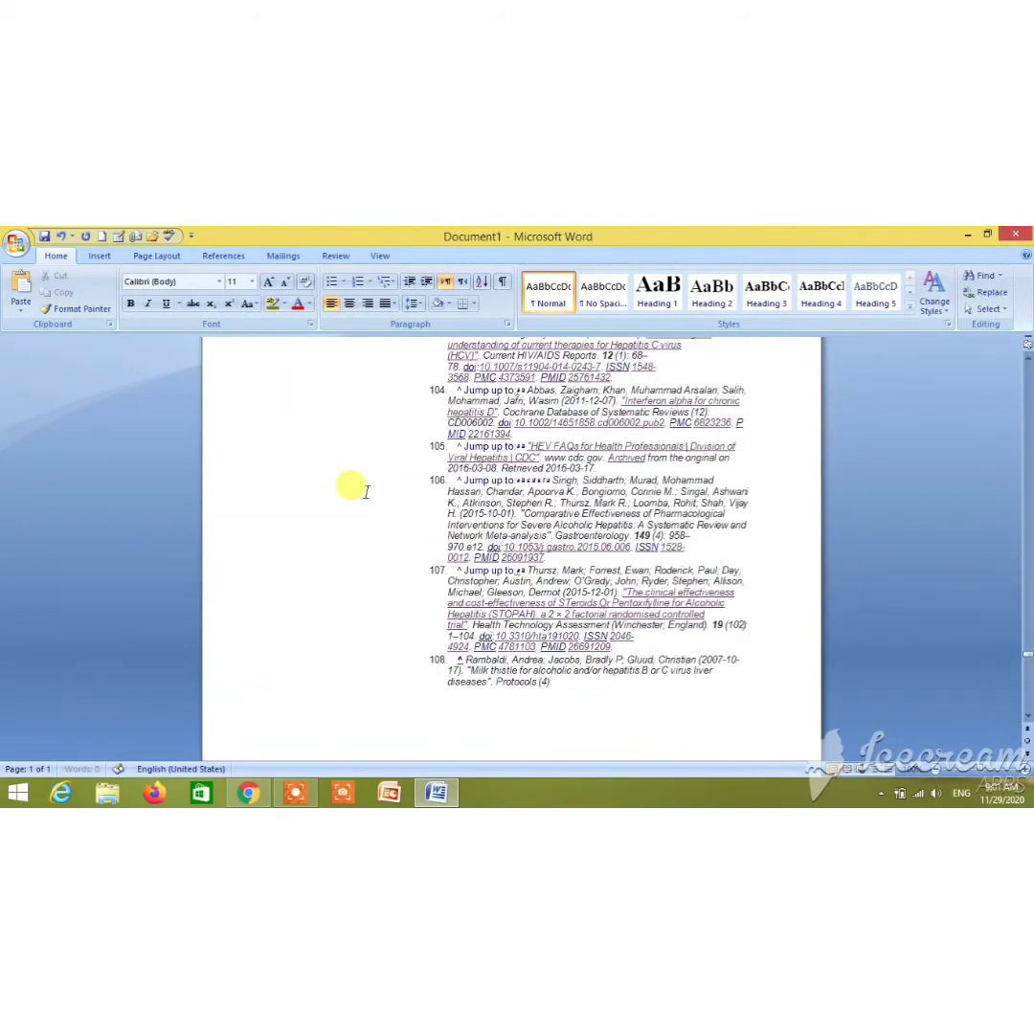
{"action": "scroll", "coordinate": [368, 491], "scroll_direction": "up", "scroll_amount": 4}
{"action": "scroll", "coordinate": [368, 491], "scroll_direction": "up", "scroll_amount": 4}
{"action": "scroll", "coordinate": [367, 491], "scroll_direction": "down", "scroll_amount": 5}
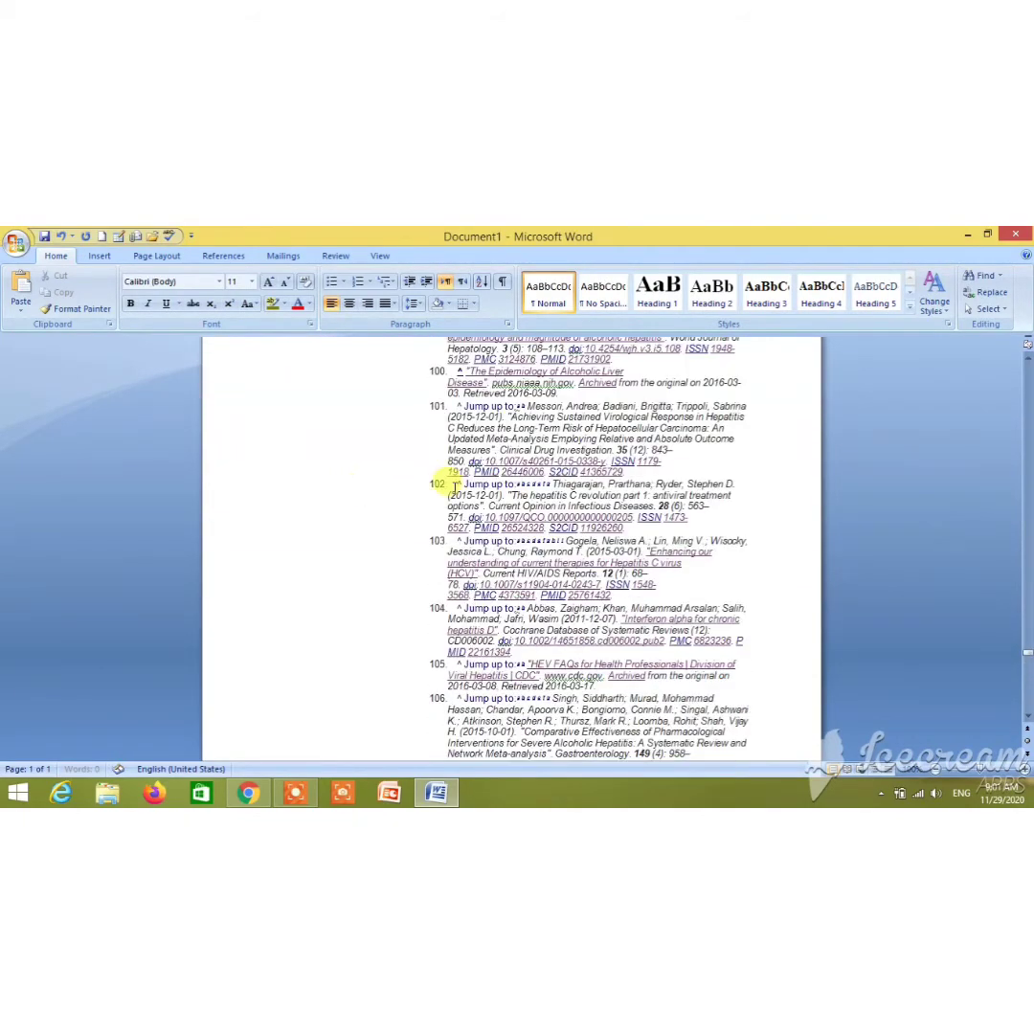
{"action": "left_click_drag", "start_coordinate": [1023, 651], "coordinate": [1019, 362]}
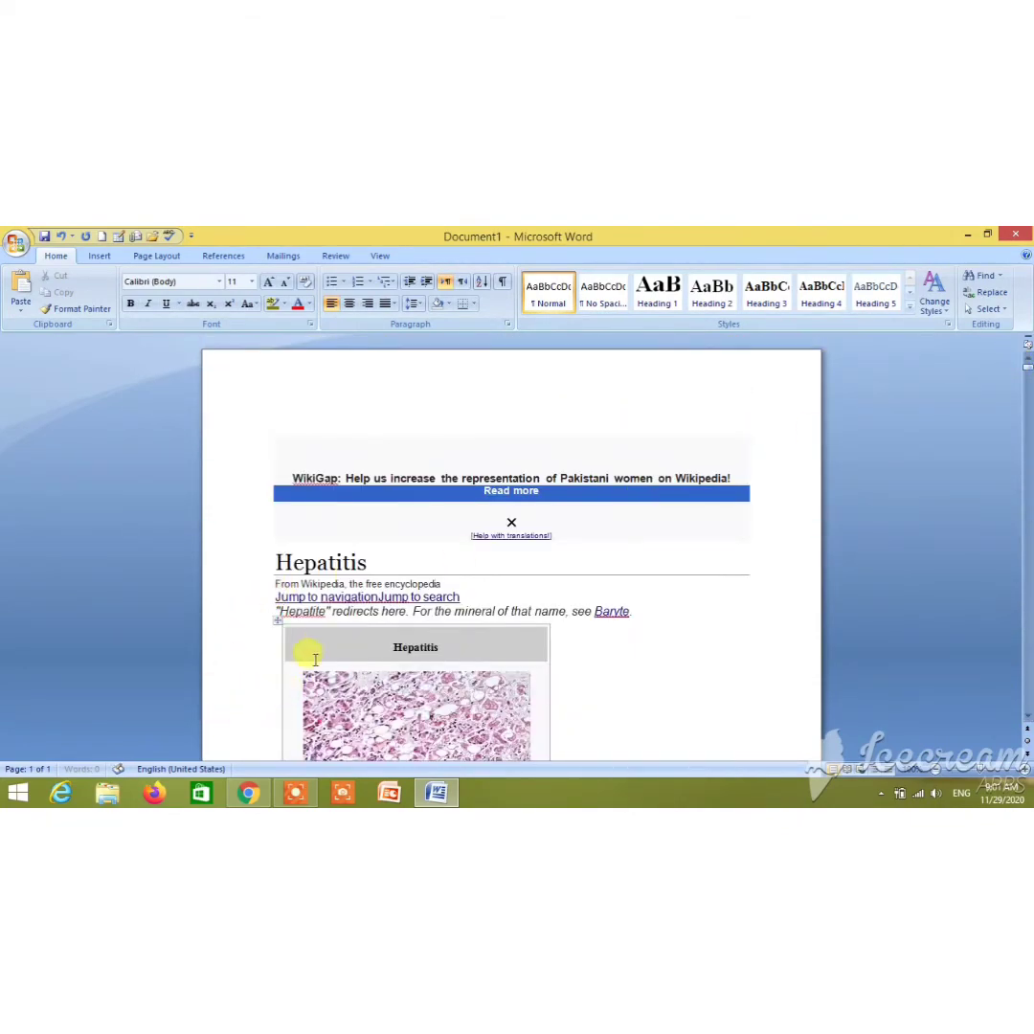
{"action": "scroll", "coordinate": [327, 632], "scroll_direction": "down", "scroll_amount": 1}
{"action": "scroll", "coordinate": [327, 634], "scroll_direction": "down", "scroll_amount": 2}
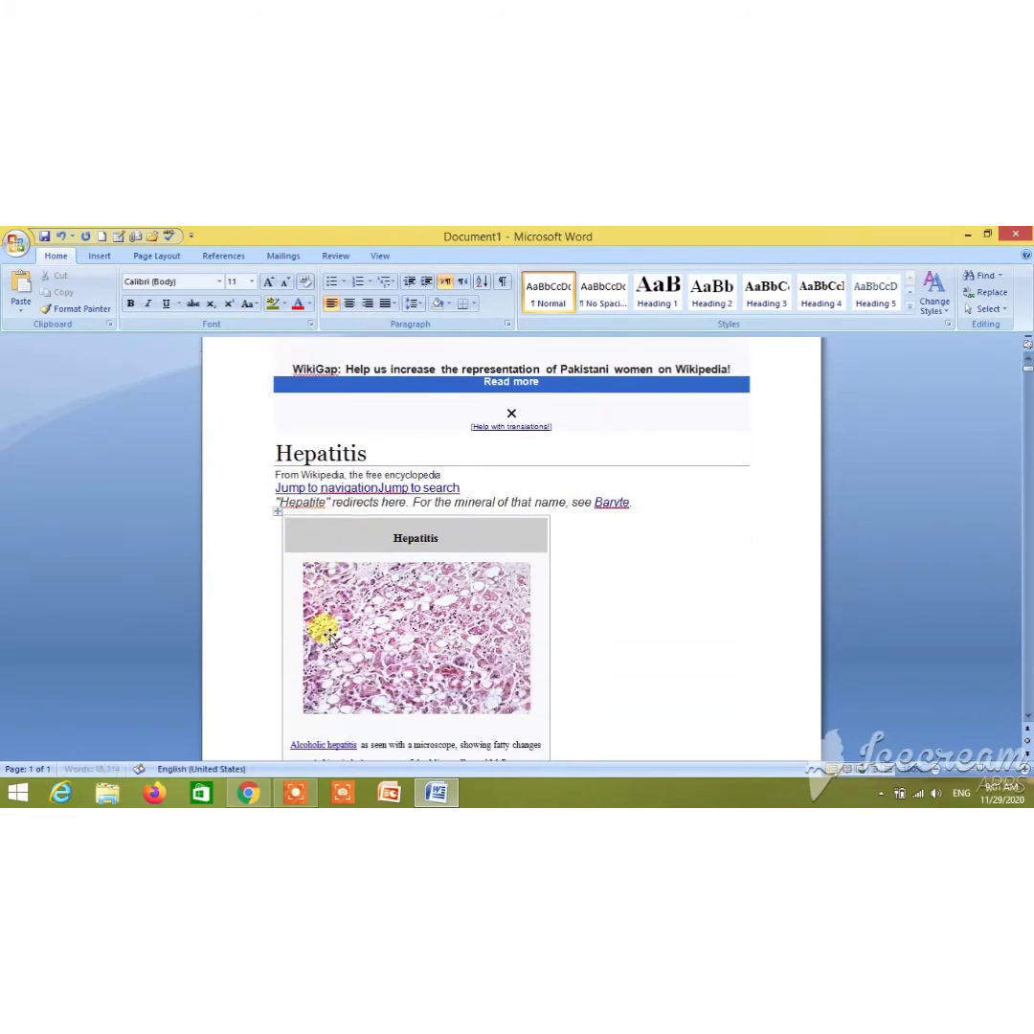
{"action": "scroll", "coordinate": [327, 634], "scroll_direction": "down", "scroll_amount": 3}
{"action": "scroll", "coordinate": [328, 634], "scroll_direction": "up", "scroll_amount": 1}
{"action": "scroll", "coordinate": [327, 633], "scroll_direction": "up", "scroll_amount": 3}
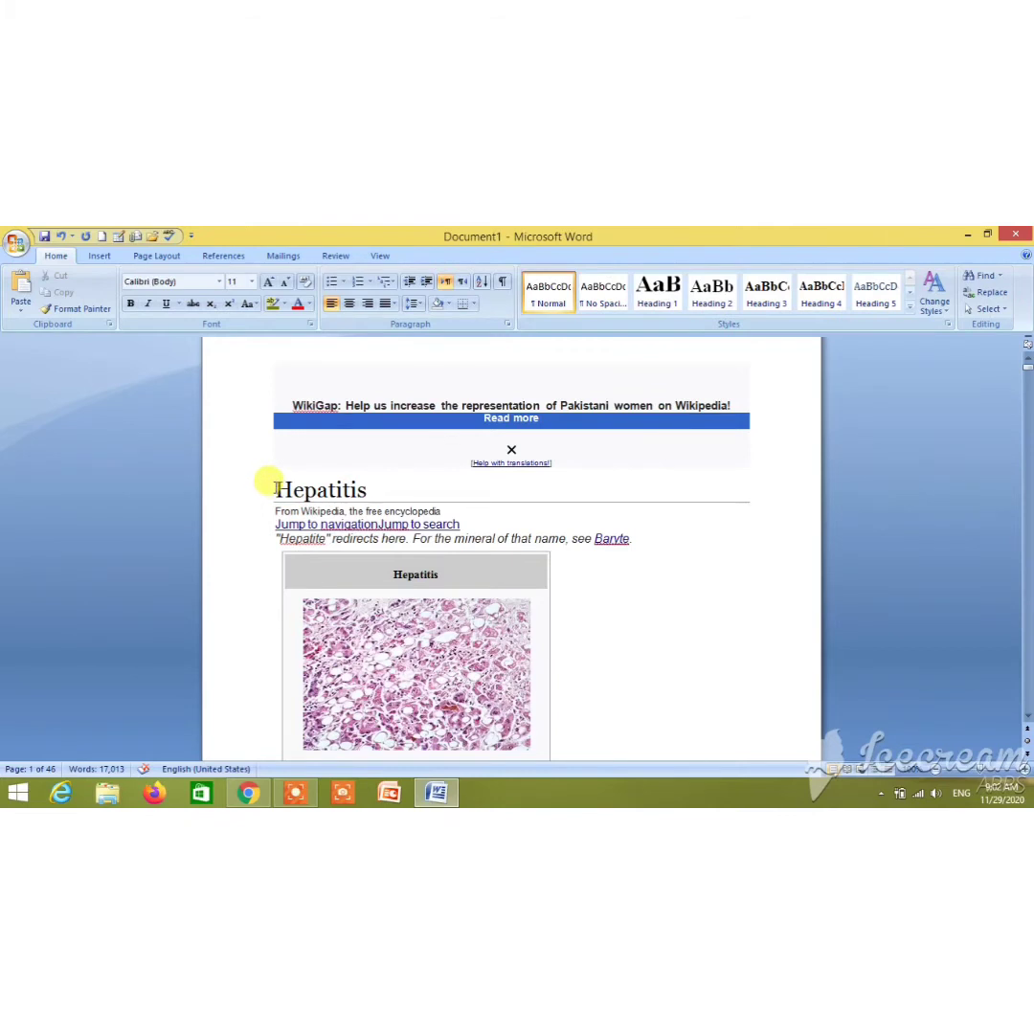
Delete the WikiGap banner above the Hepatitis title
{"action": "left_click", "coordinate": [274, 490]}
{"action": "left_click", "coordinate": [273, 420], "text": "shift"}
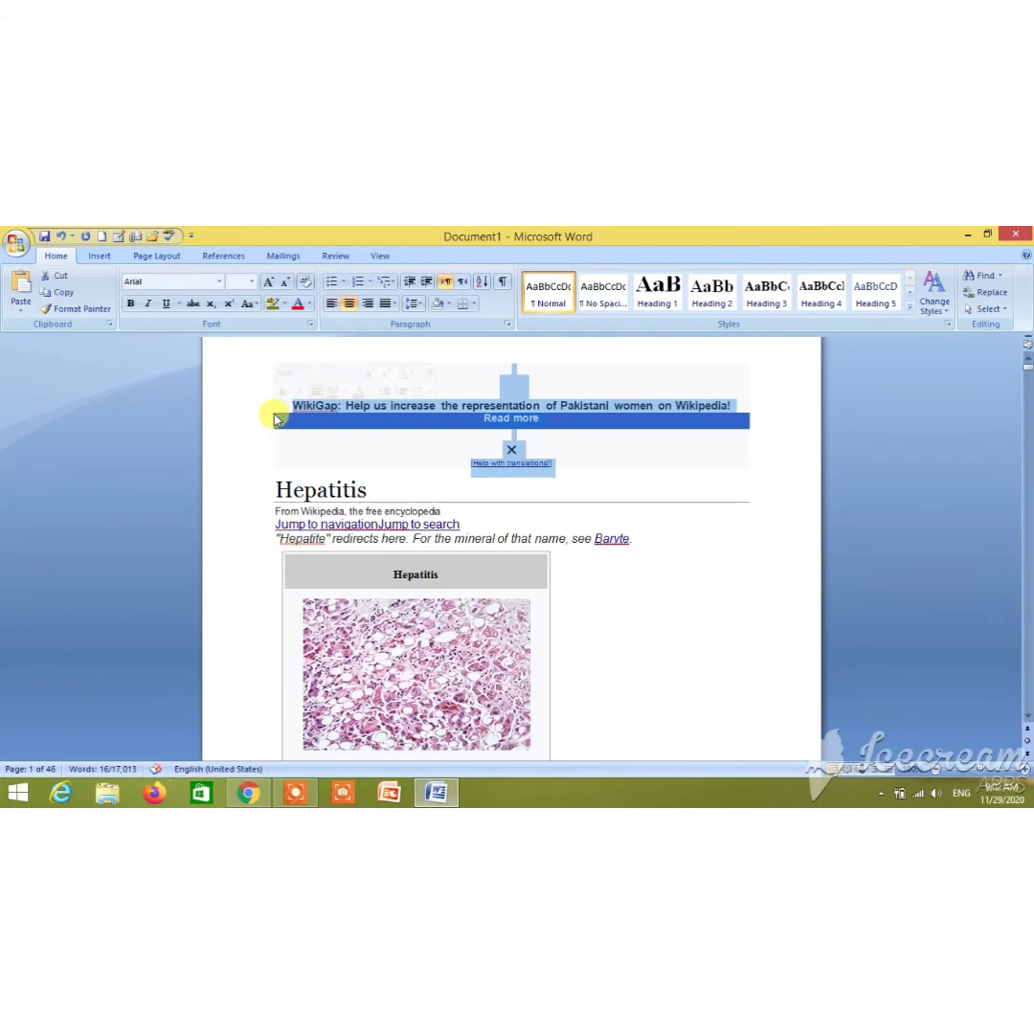
{"action": "key", "text": "Delete"}
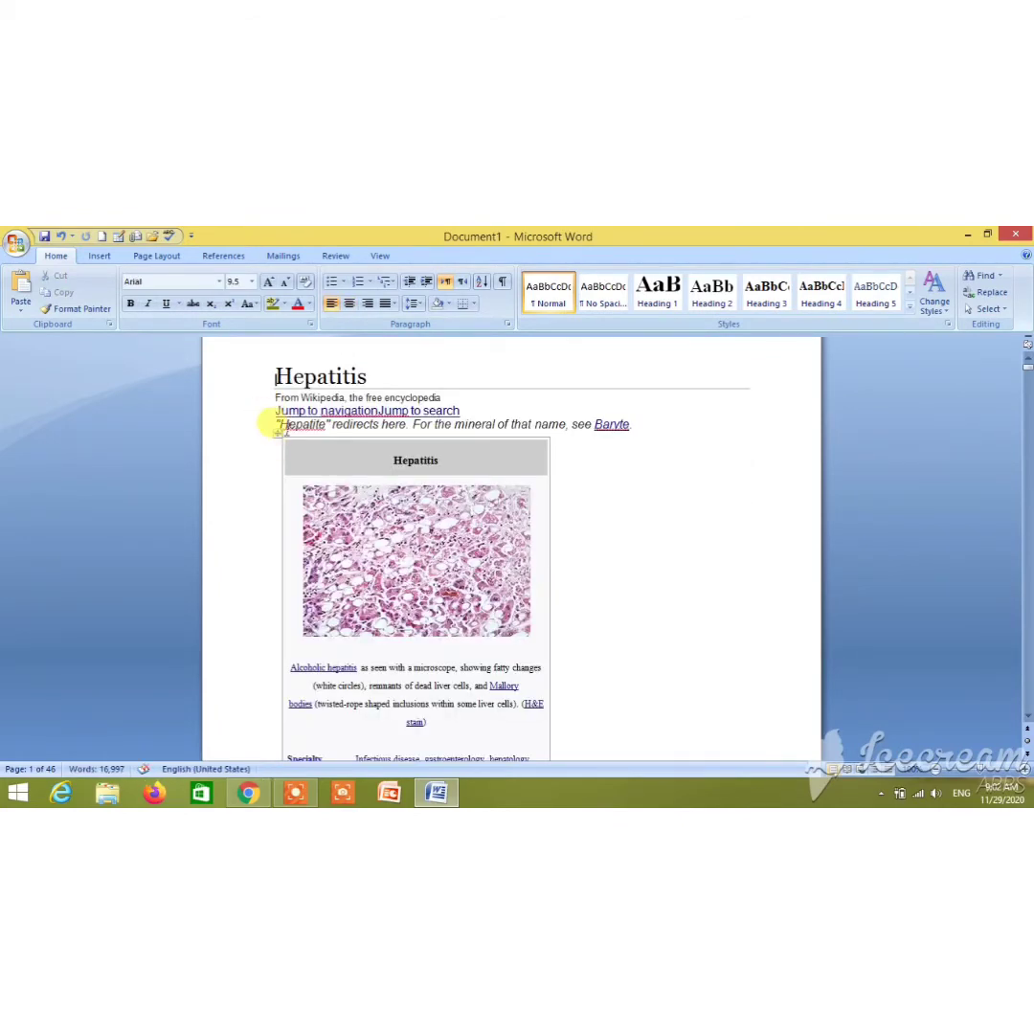
Delete the title, intro lines and infobox so the lead paragraph comes first
{"action": "left_click", "coordinate": [276, 376]}
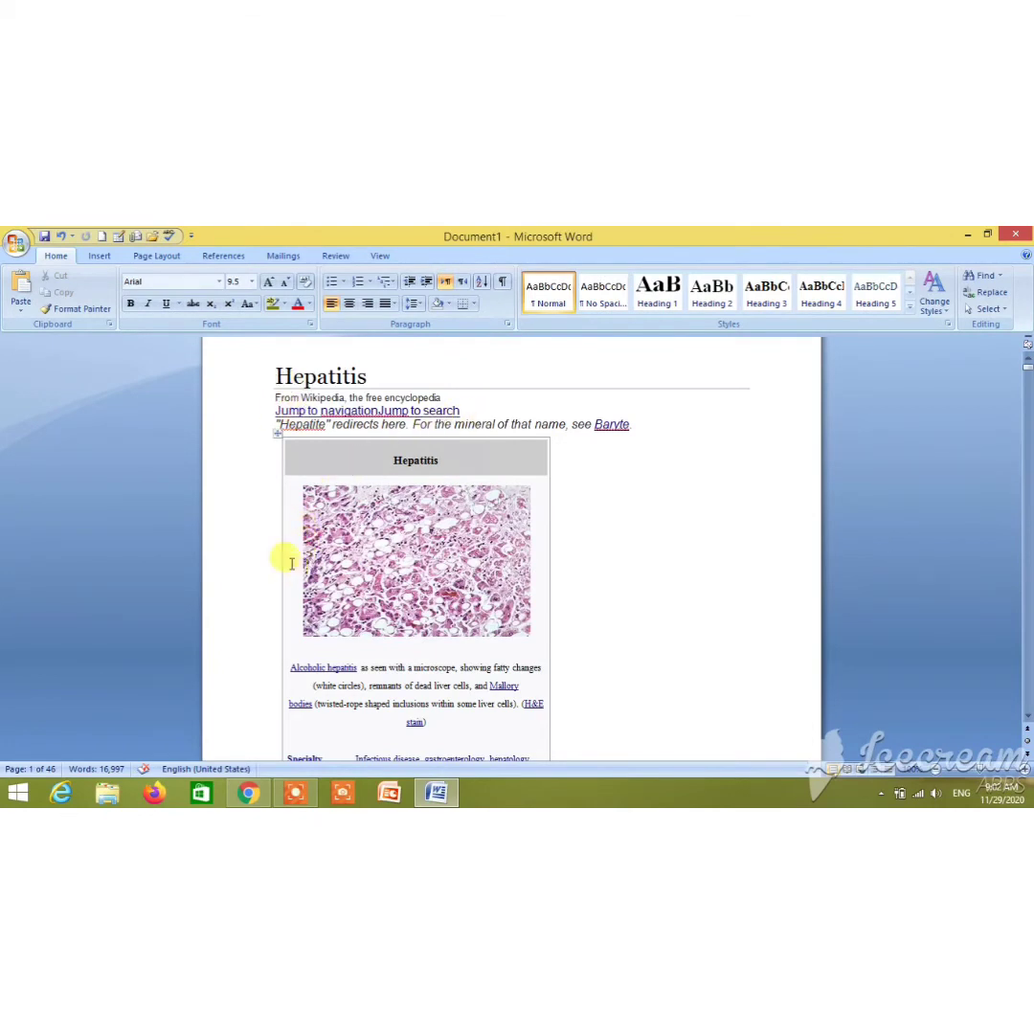
{"action": "scroll", "coordinate": [335, 541], "scroll_direction": "down", "scroll_amount": 2}
{"action": "scroll", "coordinate": [341, 547], "scroll_direction": "down", "scroll_amount": 1}
{"action": "scroll", "coordinate": [340, 547], "scroll_direction": "down", "scroll_amount": 3}
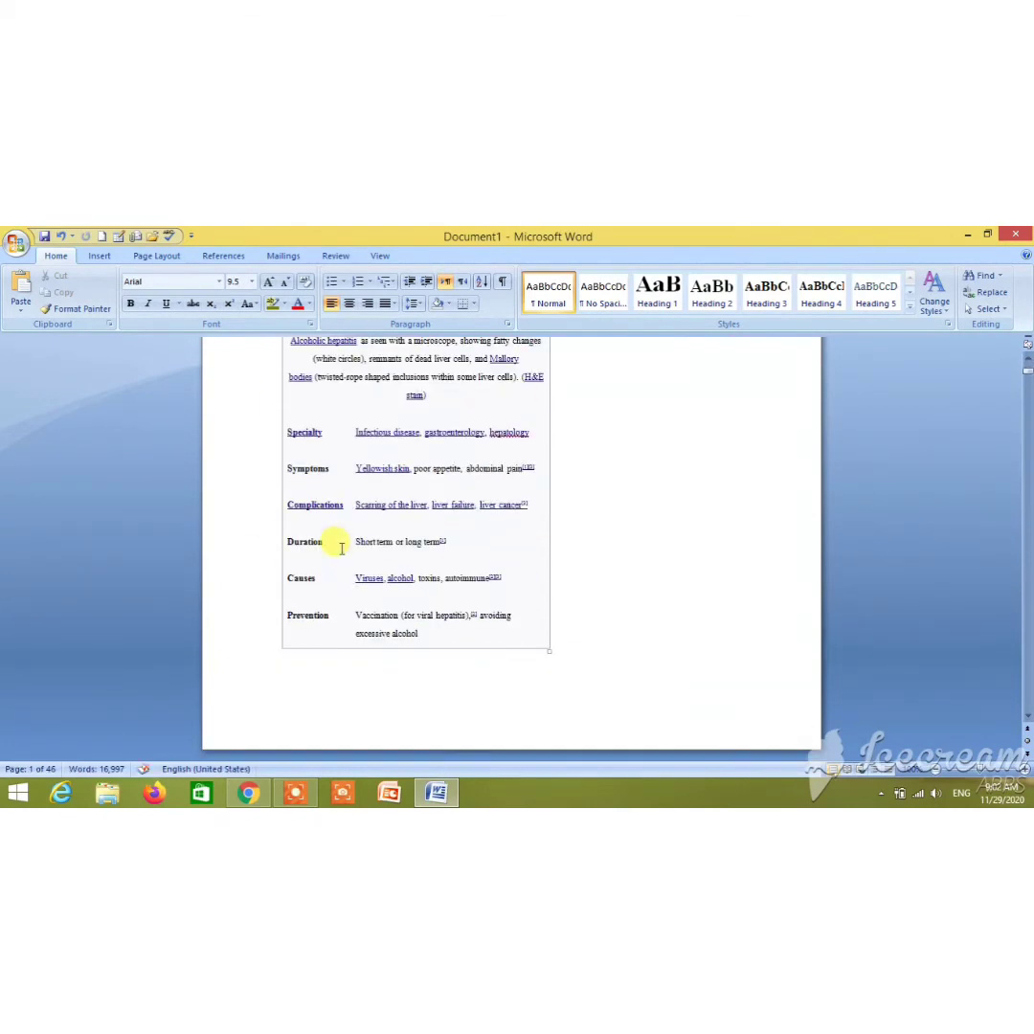
{"action": "scroll", "coordinate": [341, 548], "scroll_direction": "down", "scroll_amount": 3}
{"action": "scroll", "coordinate": [341, 547], "scroll_direction": "down", "scroll_amount": 4}
{"action": "scroll", "coordinate": [341, 548], "scroll_direction": "down", "scroll_amount": 2}
{"action": "scroll", "coordinate": [330, 544], "scroll_direction": "up", "scroll_amount": 1}
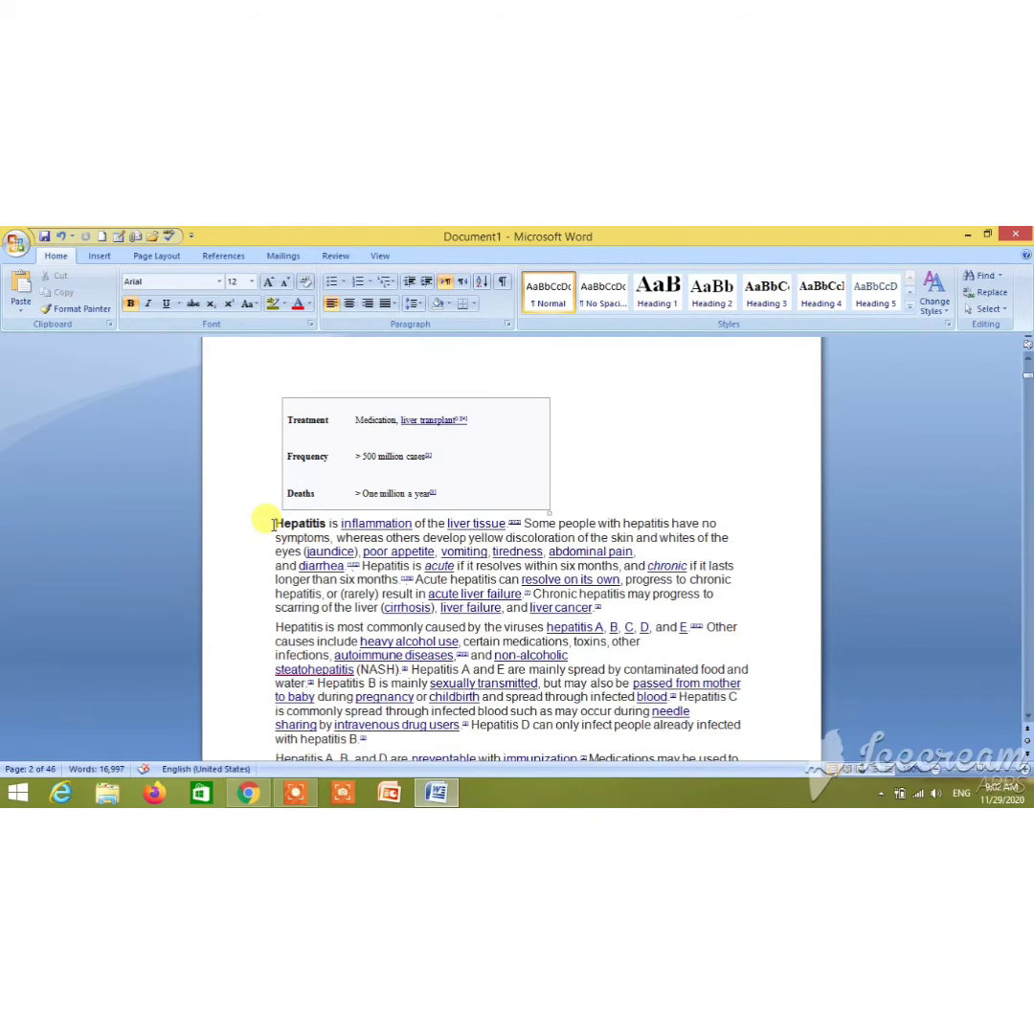
{"action": "left_click_drag", "start_coordinate": [272, 522], "coordinate": [319, 316]}
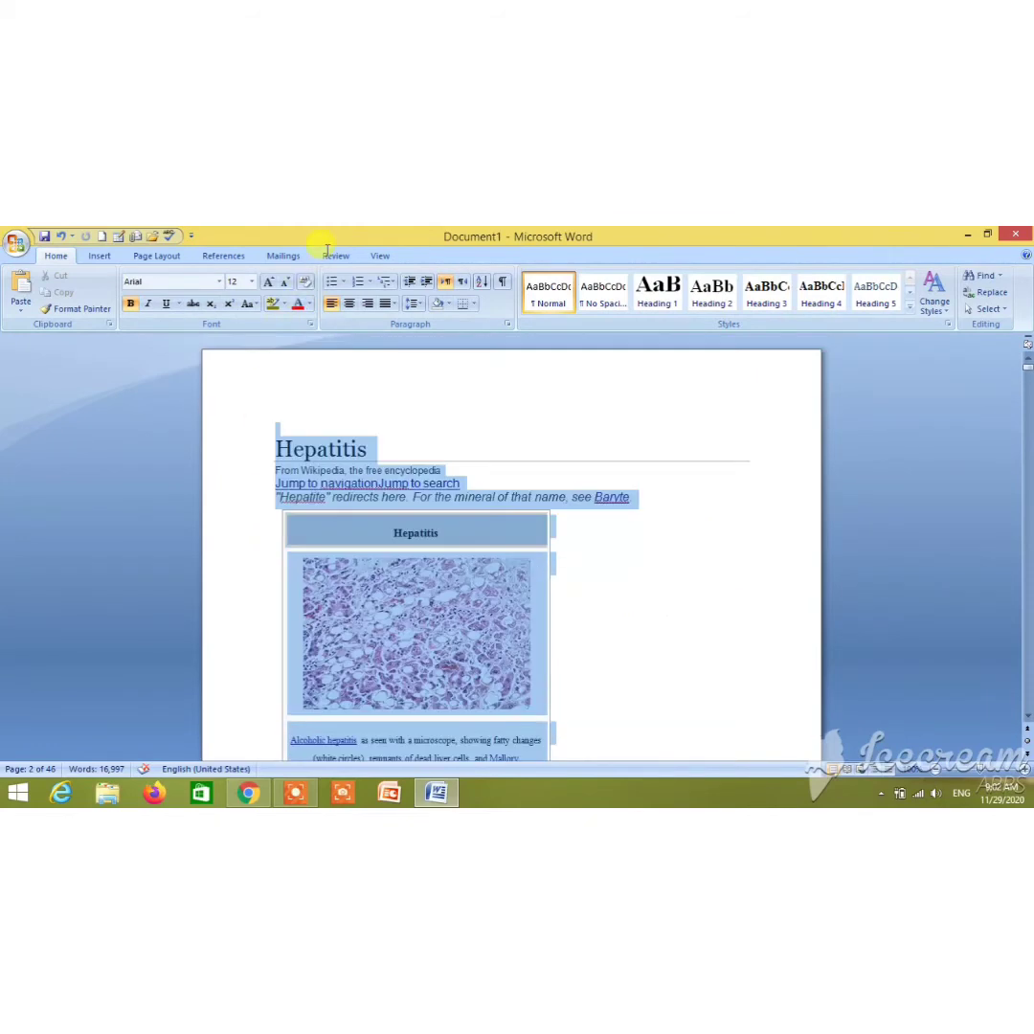
{"action": "left_click_drag", "start_coordinate": [319, 315], "coordinate": [302, 362]}
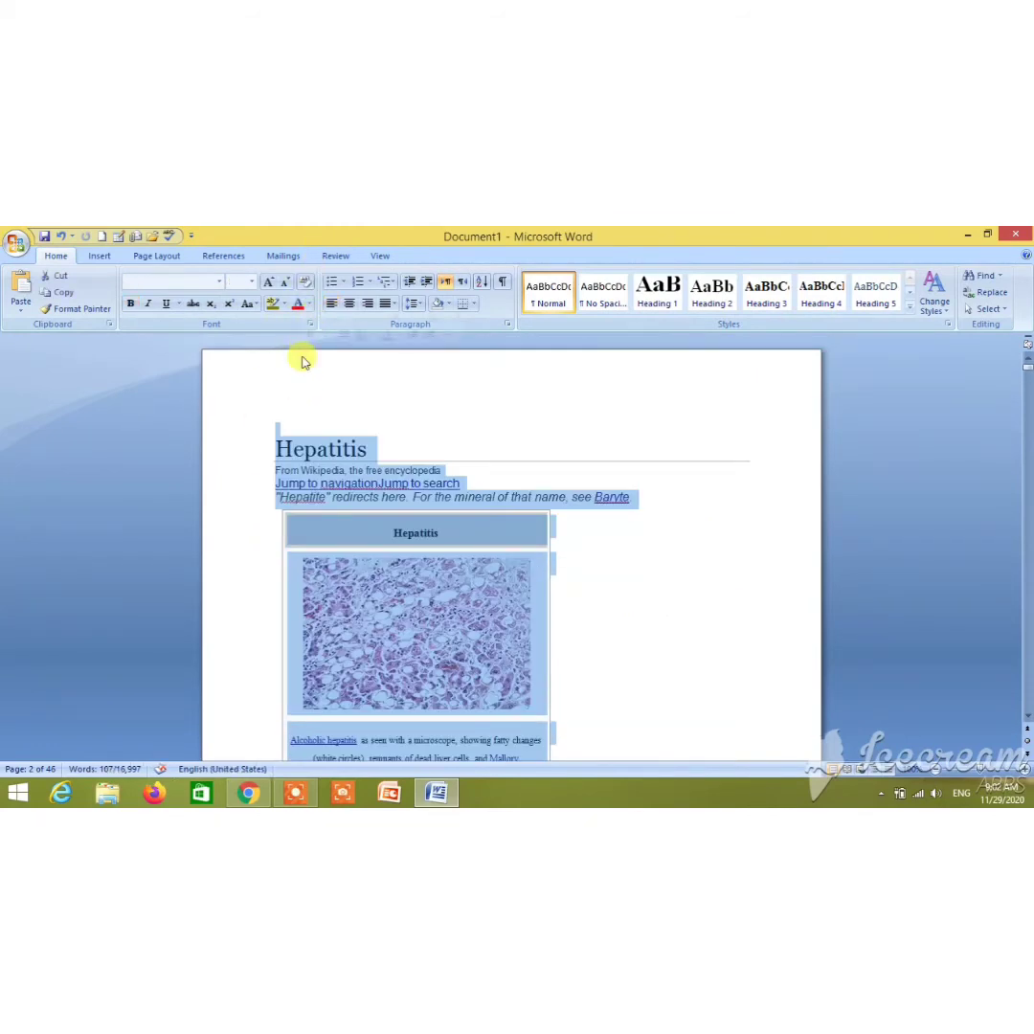
{"action": "key", "text": "Delete"}
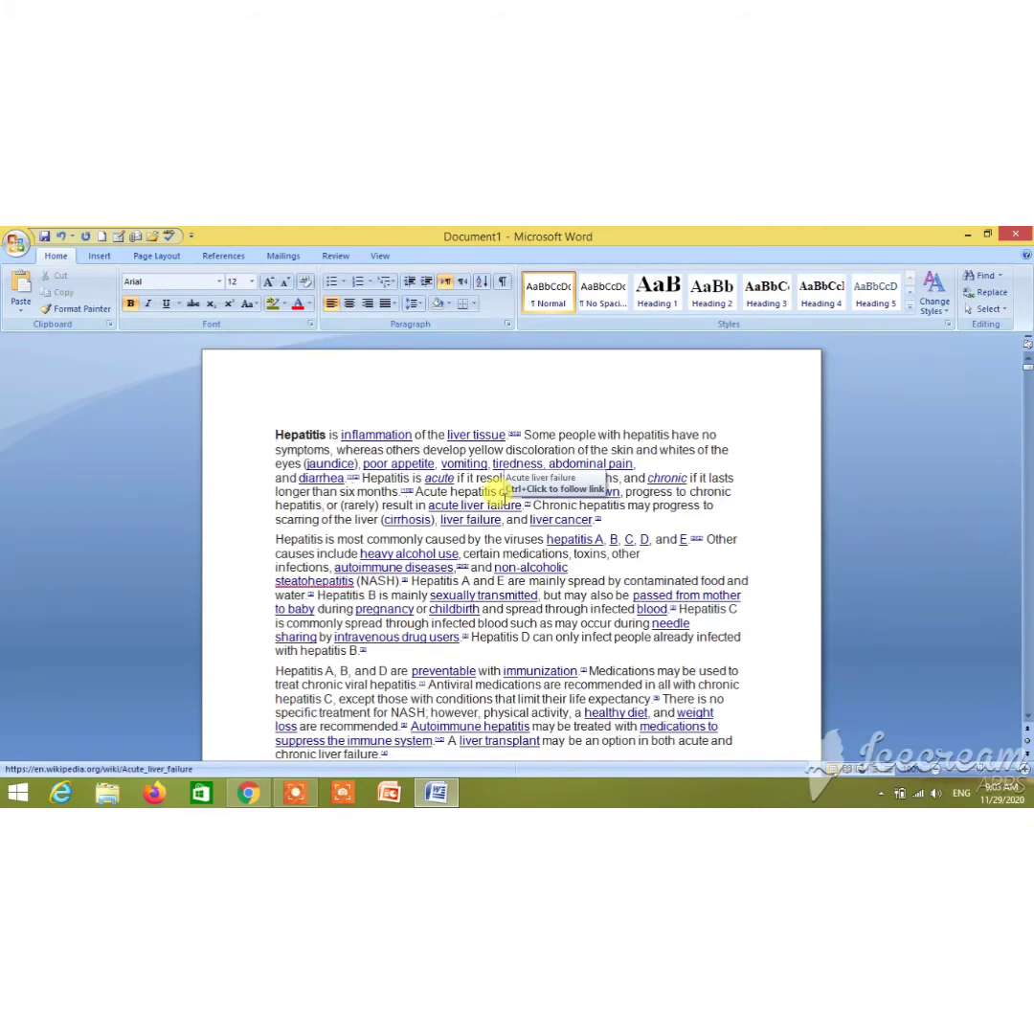
{"action": "key", "text": "ctrl+a"}
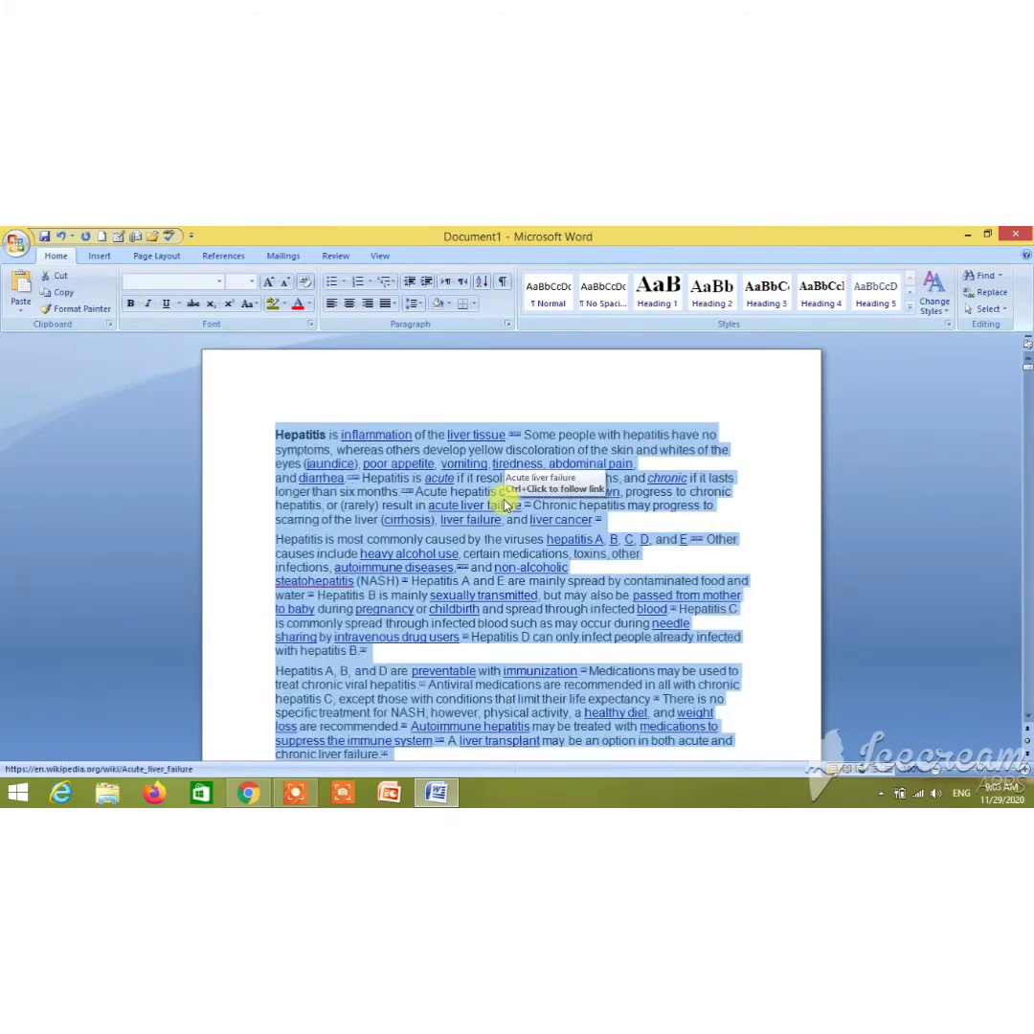
{"action": "left_click", "coordinate": [504, 504]}
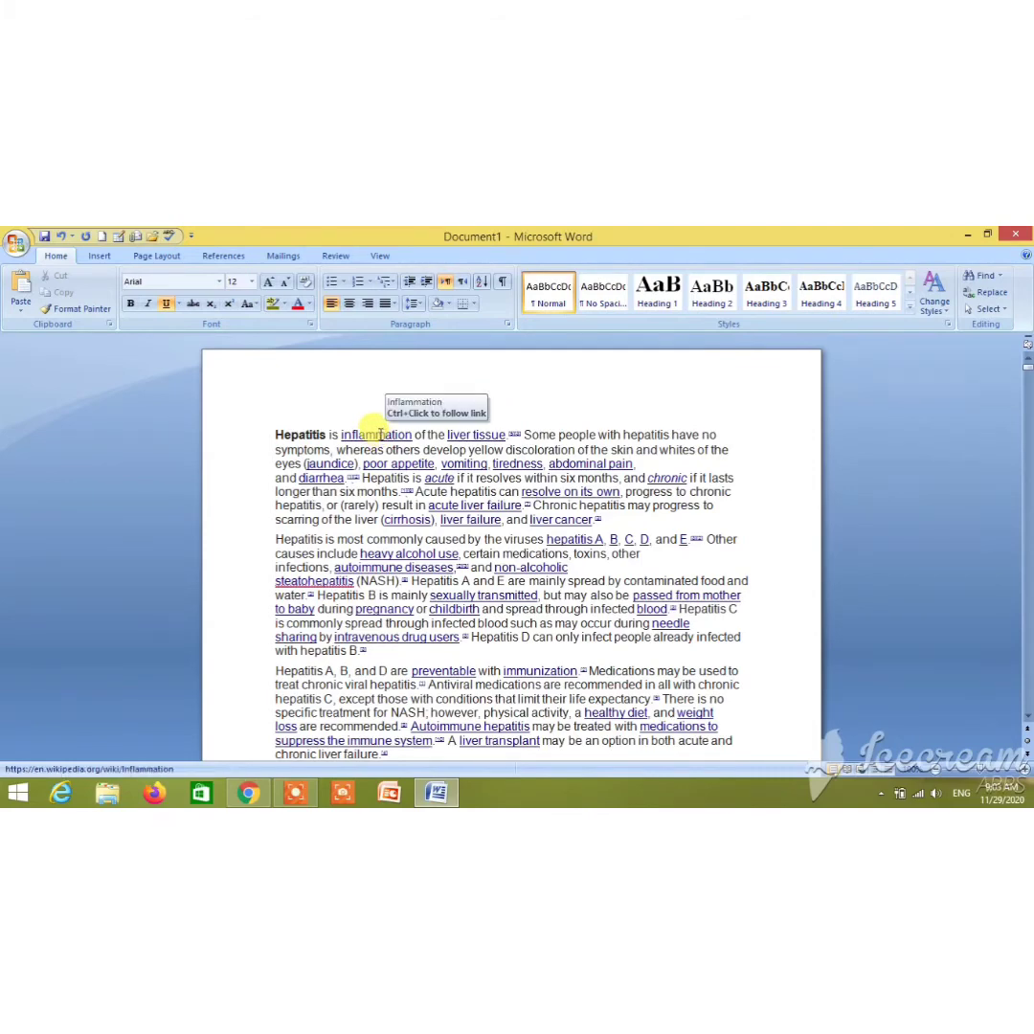
{"action": "left_click", "coordinate": [103, 256]}
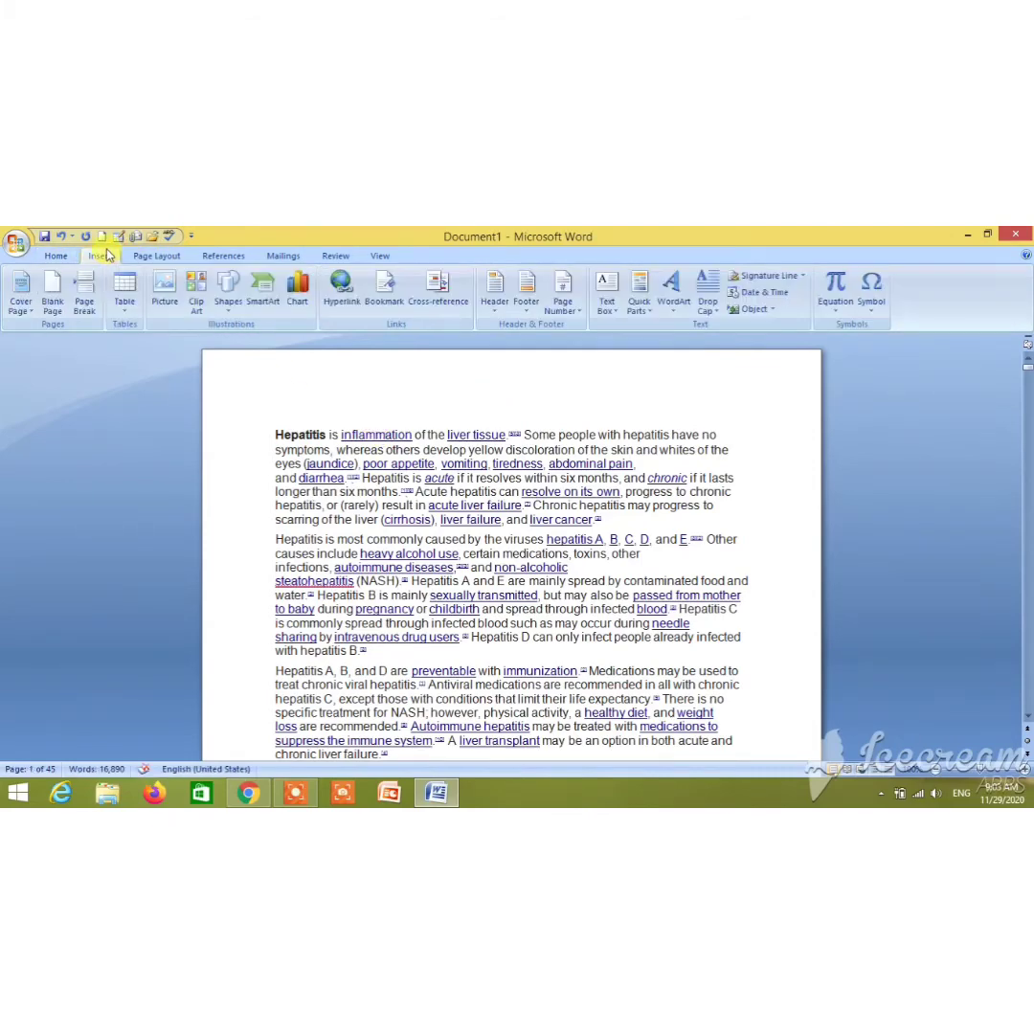
{"action": "left_click", "coordinate": [343, 302]}
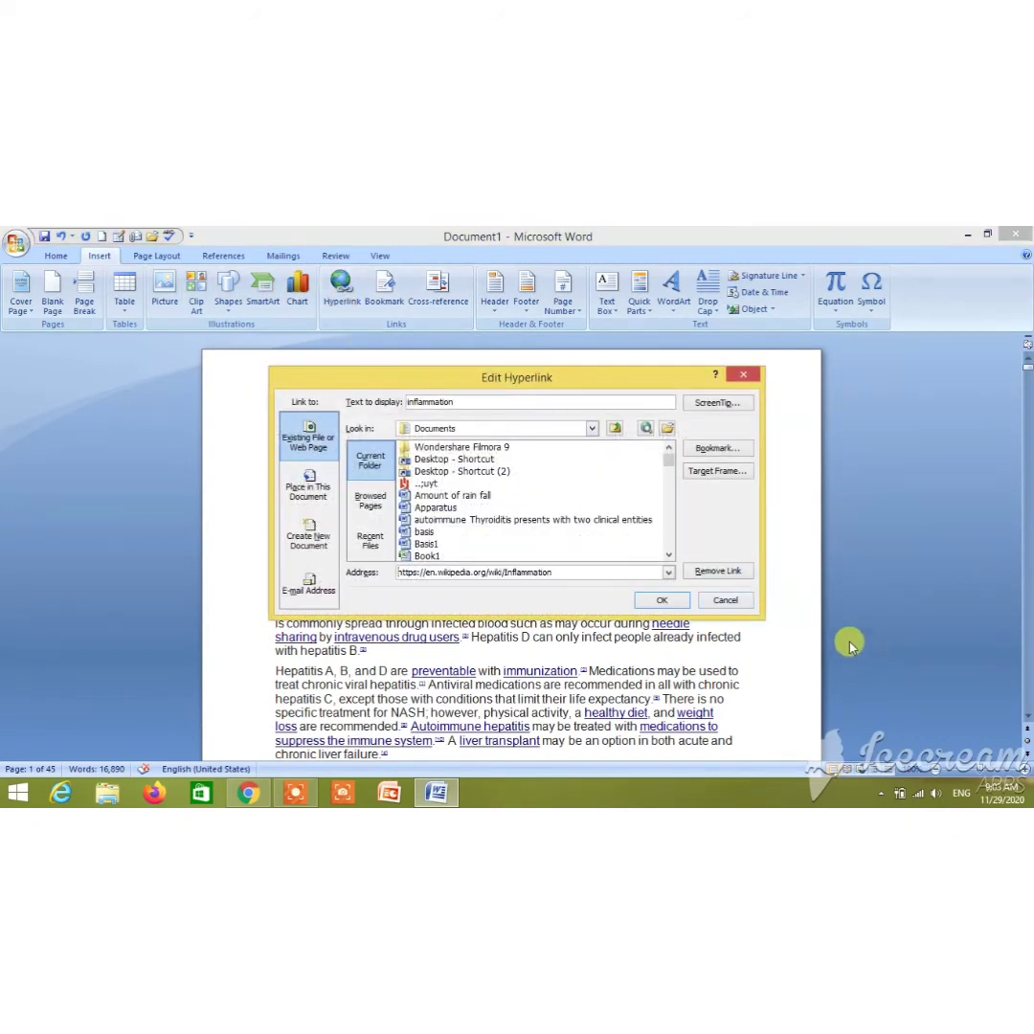
{"action": "left_click", "coordinate": [716, 571]}
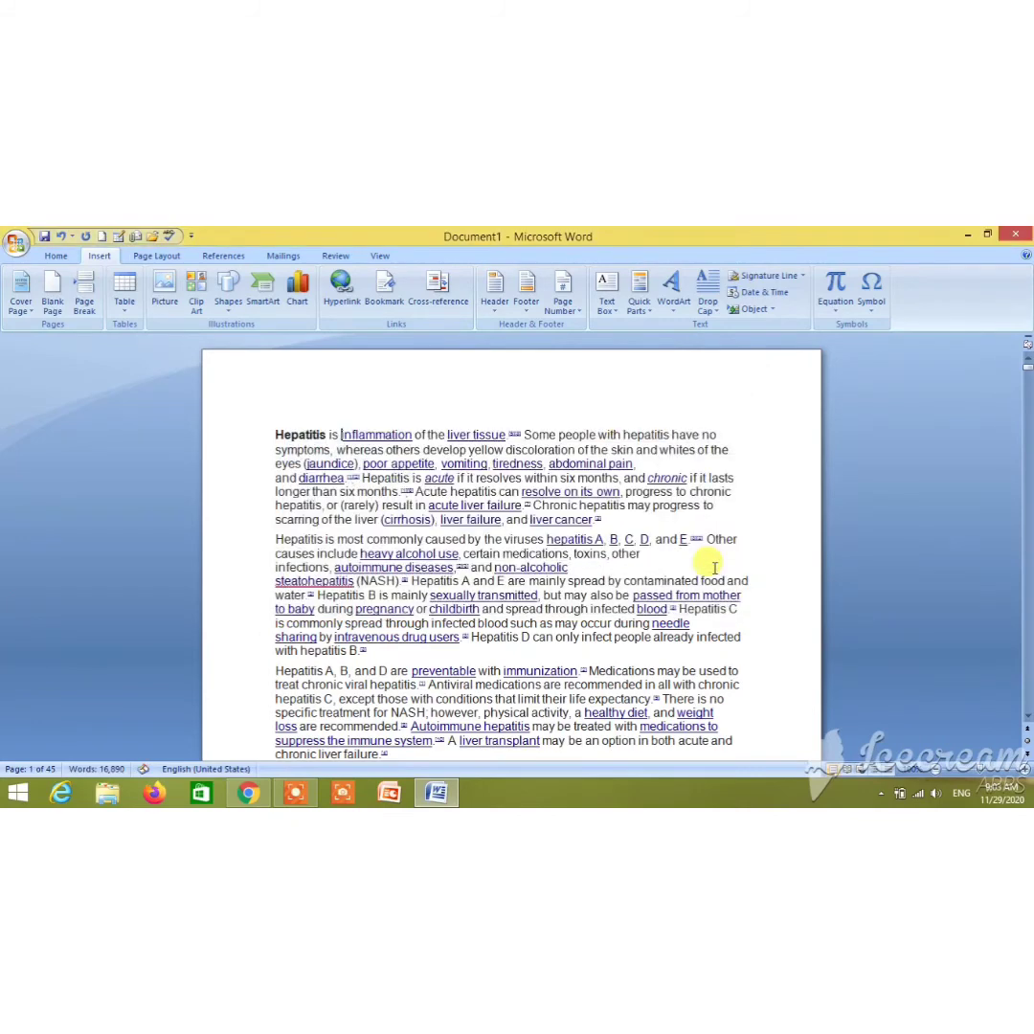
{"action": "double_click", "coordinate": [379, 435]}
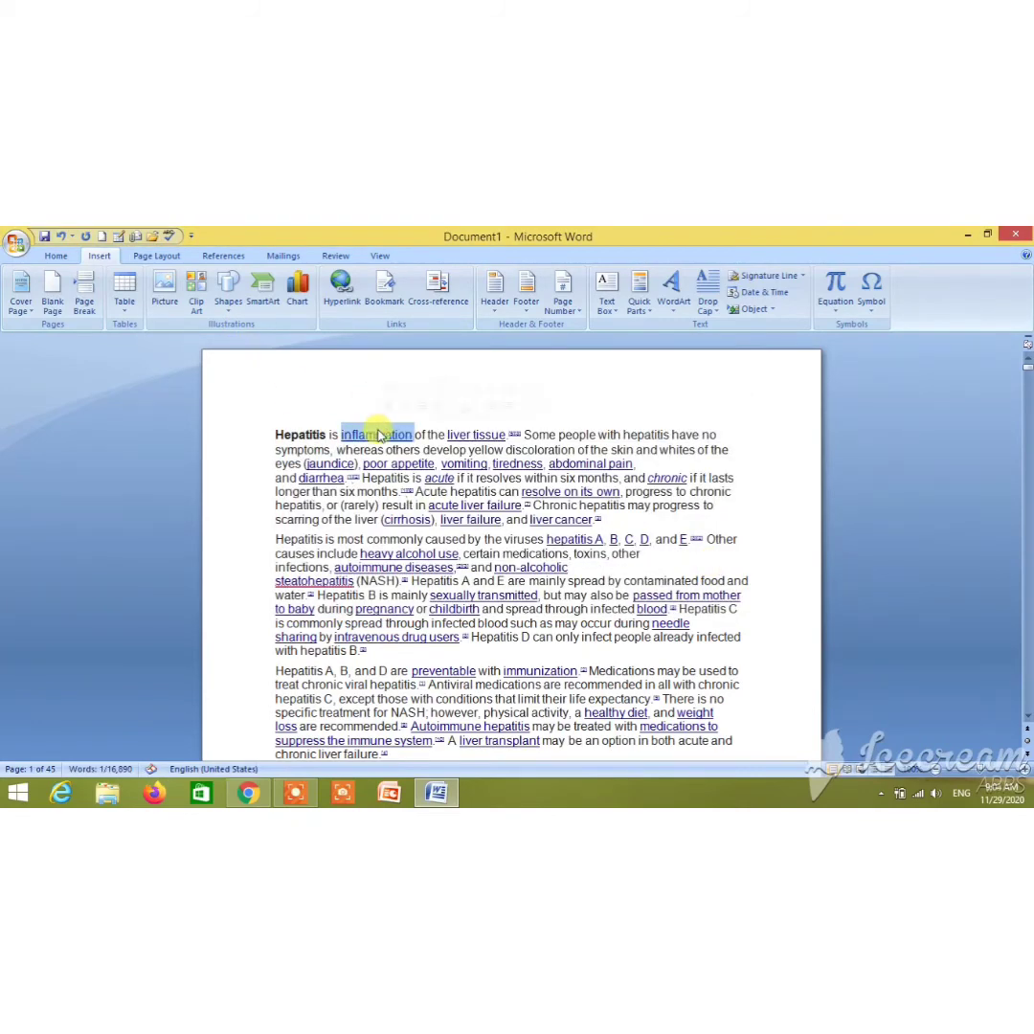
{"action": "left_click", "coordinate": [377, 435]}
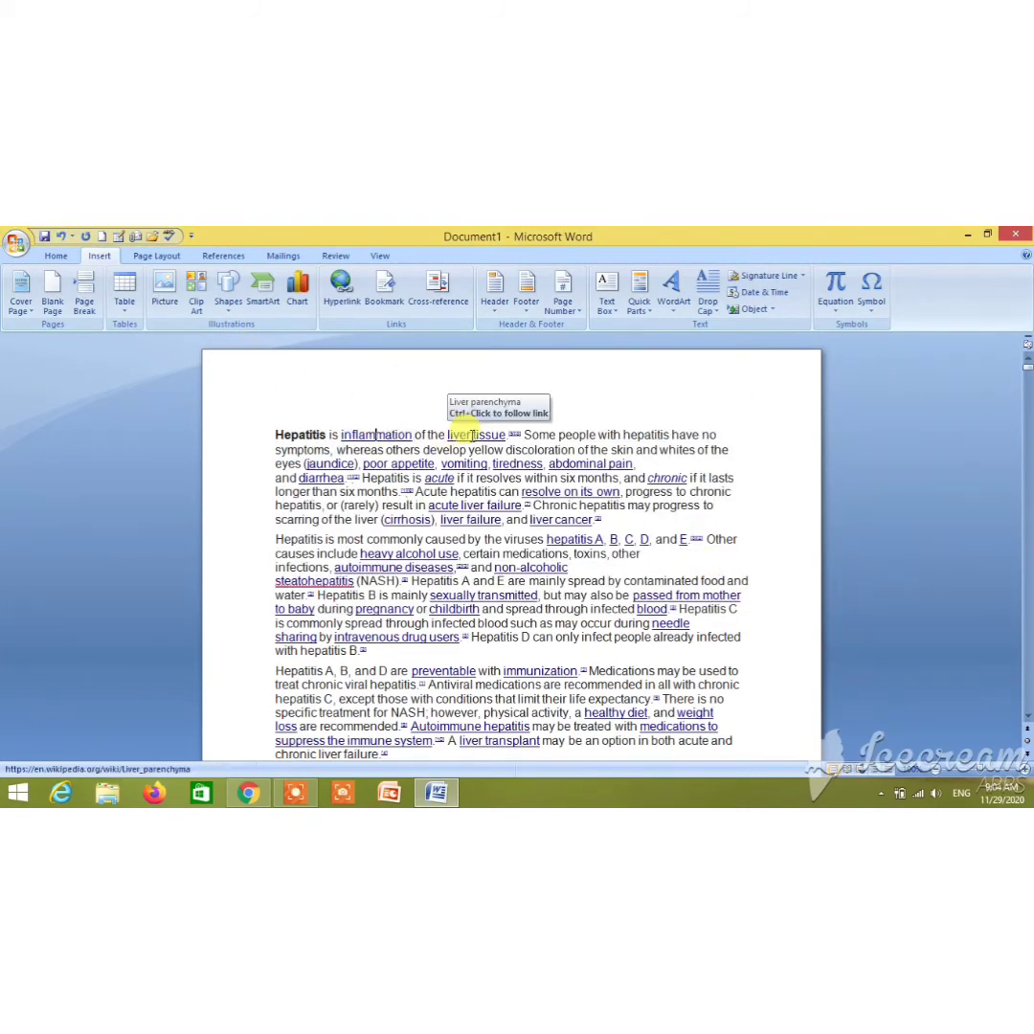
{"action": "left_click", "coordinate": [470, 435]}
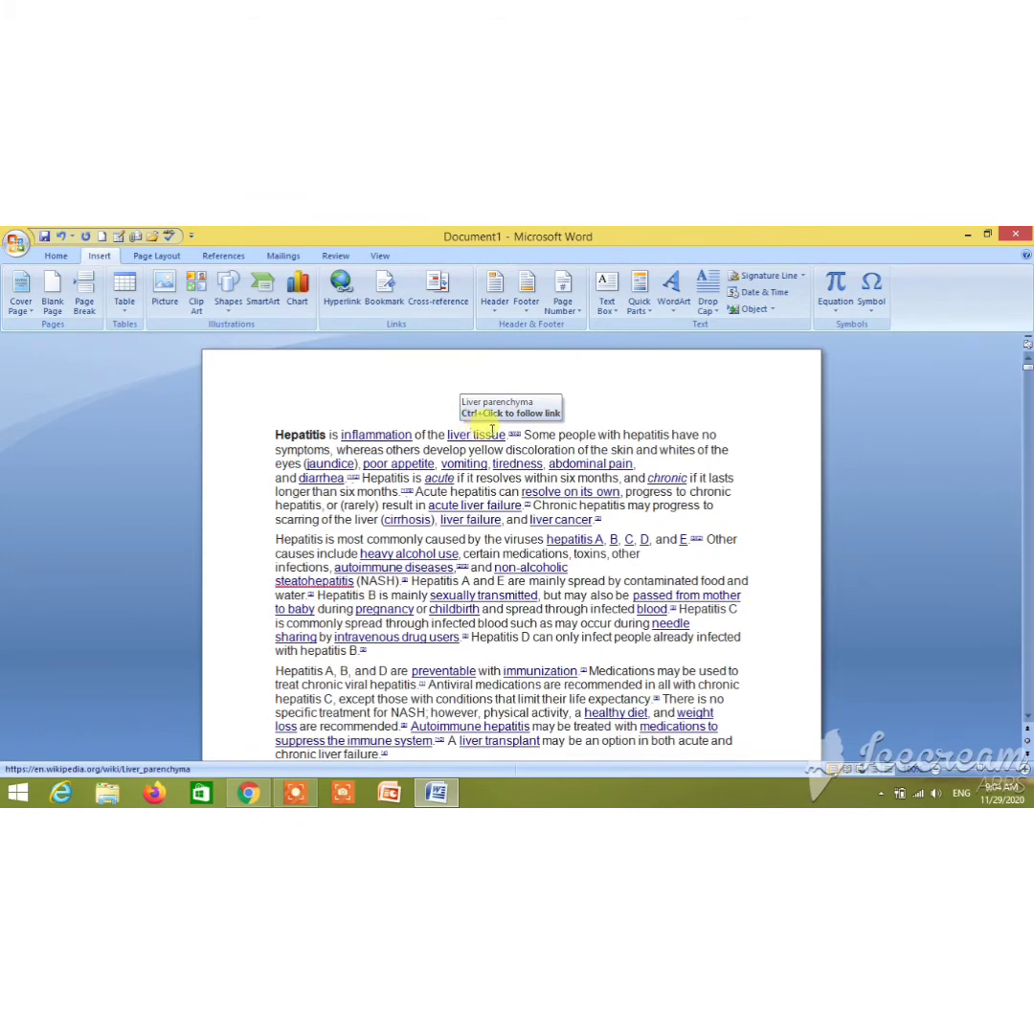
{"action": "left_click", "coordinate": [343, 301]}
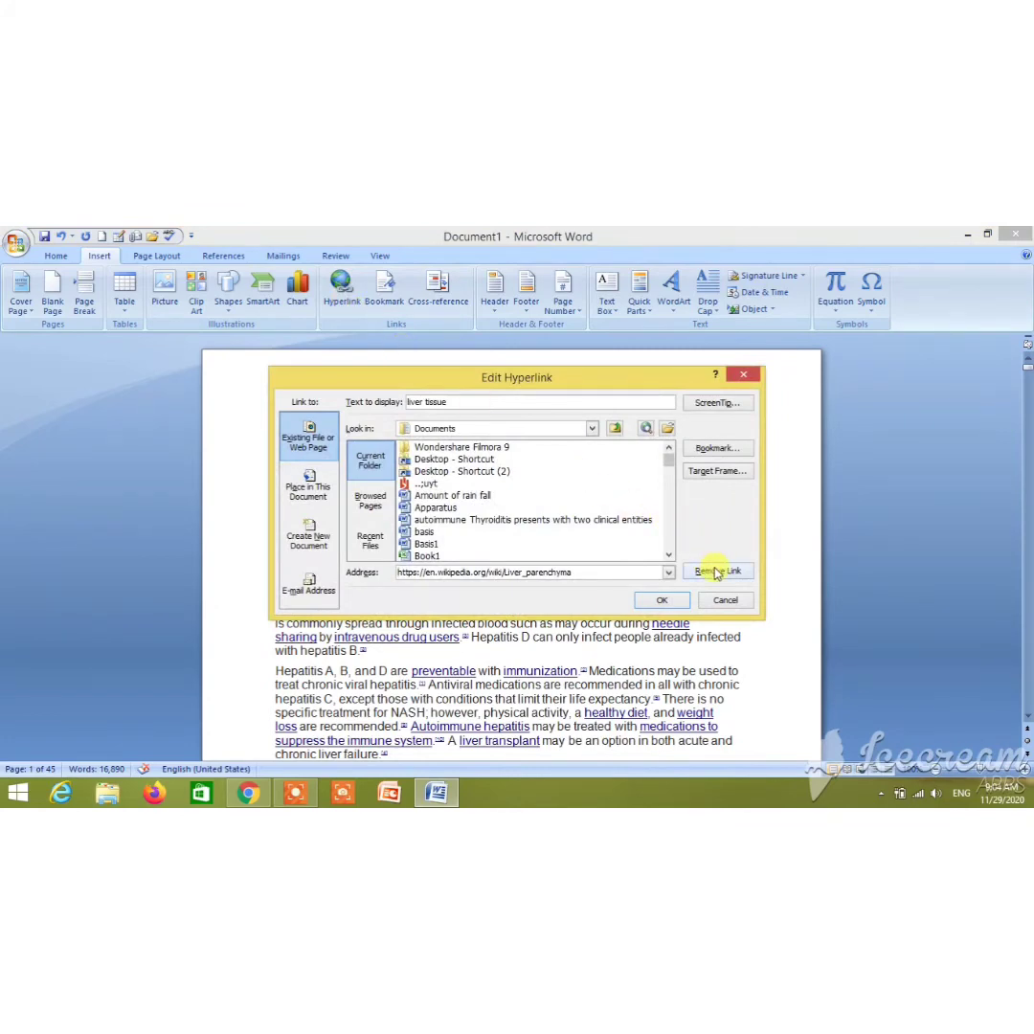
{"action": "left_click", "coordinate": [717, 570]}
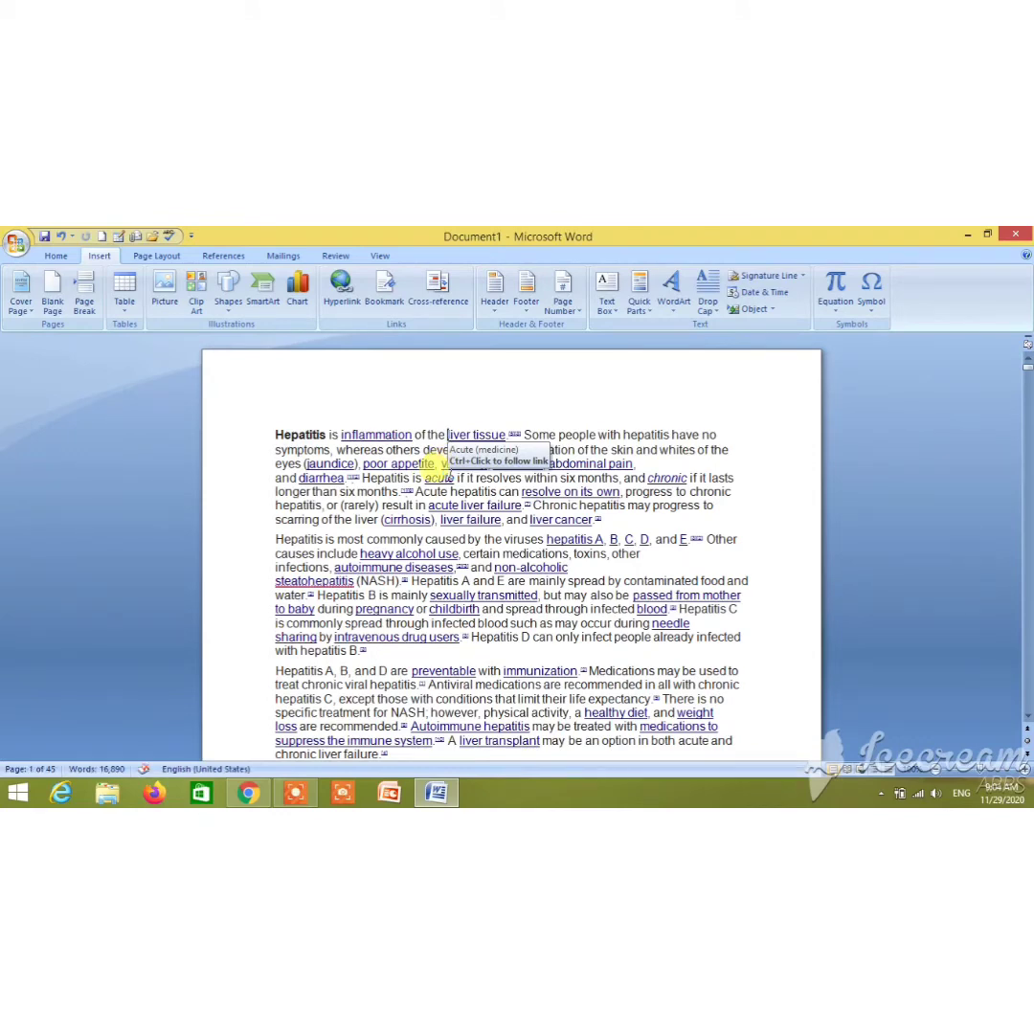
Set all the document text, including the blue link words, to Automatic black font colour
{"action": "key", "text": "ctrl+a"}
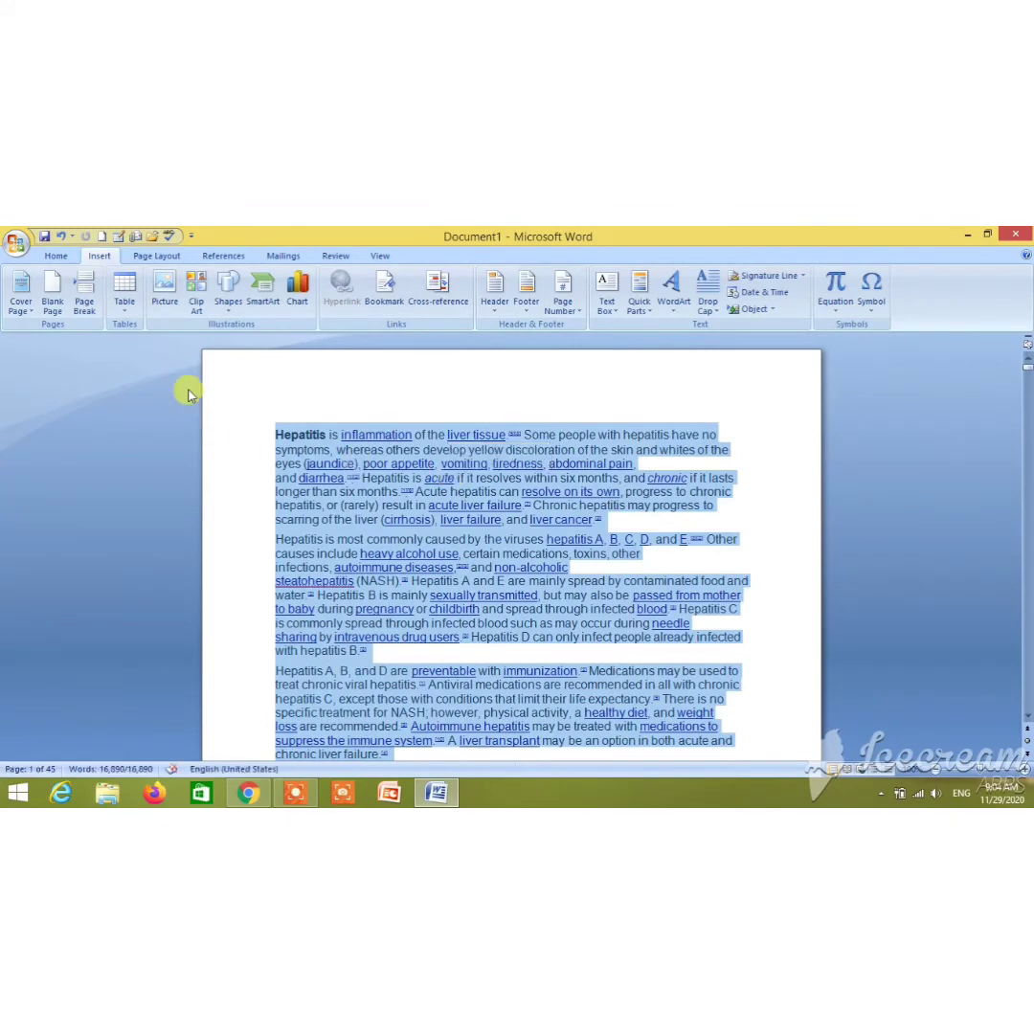
{"action": "left_click", "coordinate": [55, 256]}
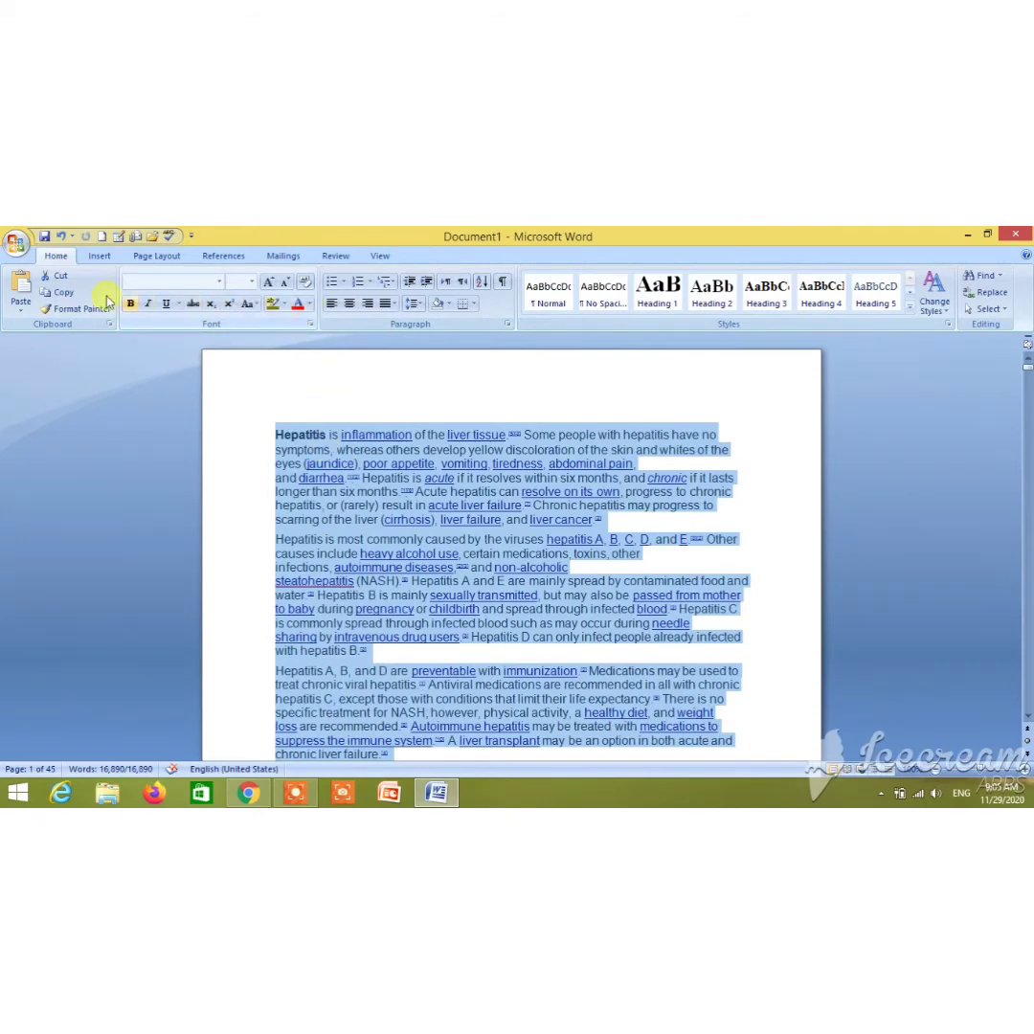
{"action": "left_click", "coordinate": [136, 304]}
{"action": "left_click", "coordinate": [151, 306]}
{"action": "left_click", "coordinate": [308, 304]}
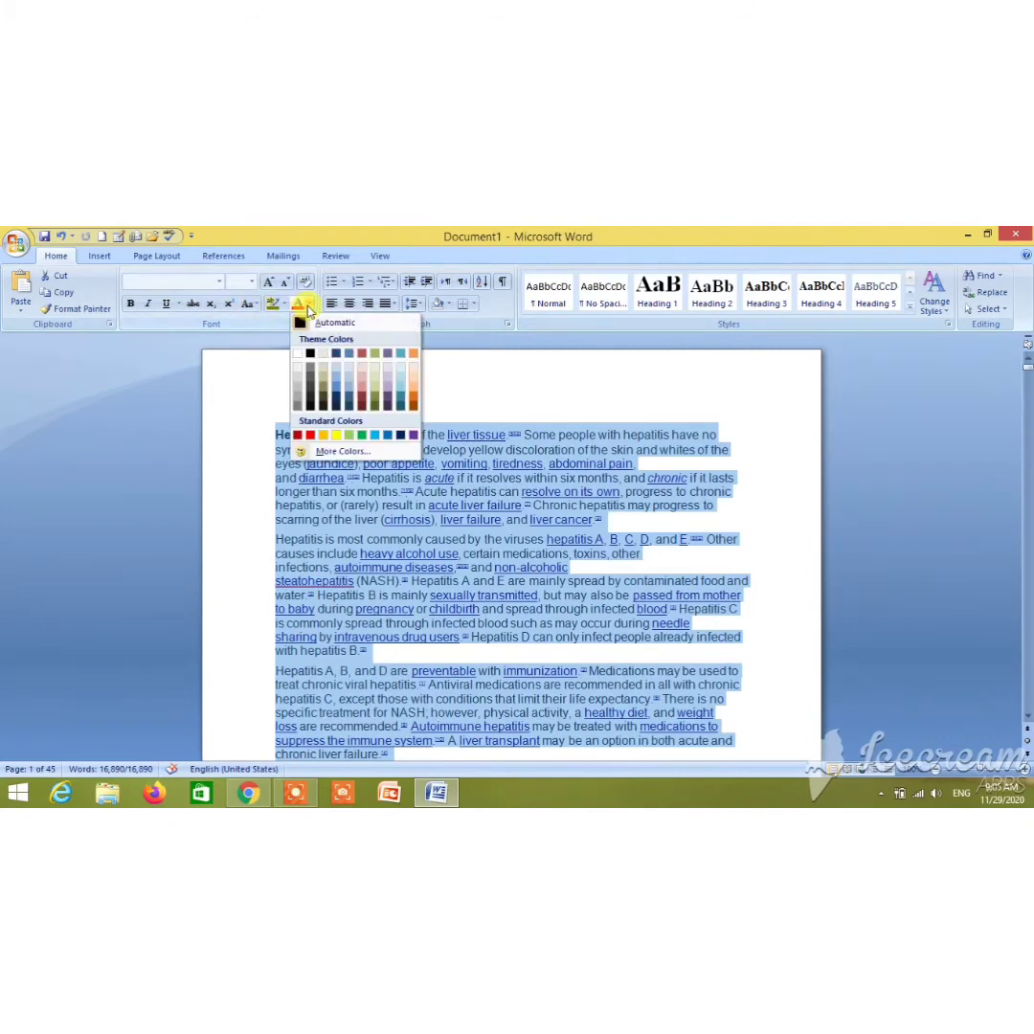
{"action": "left_click", "coordinate": [308, 305]}
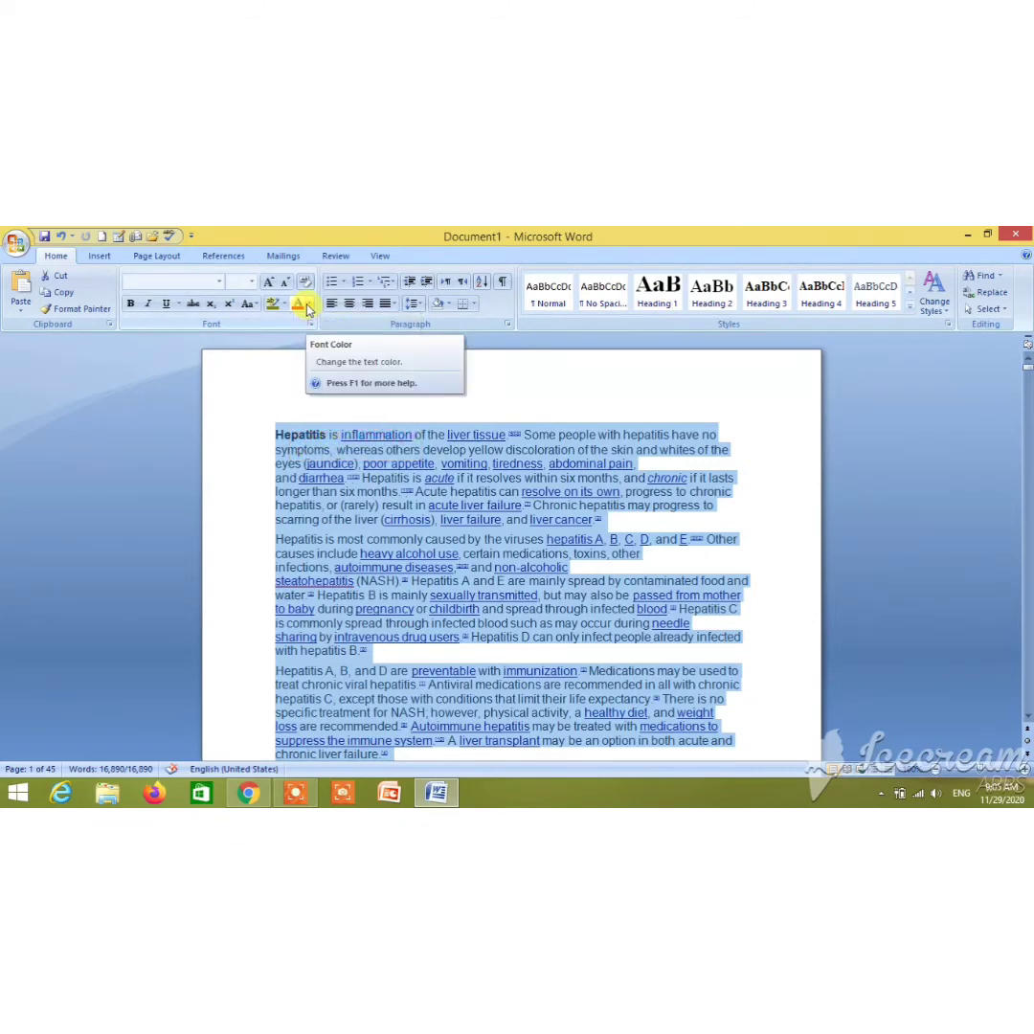
{"action": "left_click", "coordinate": [308, 306]}
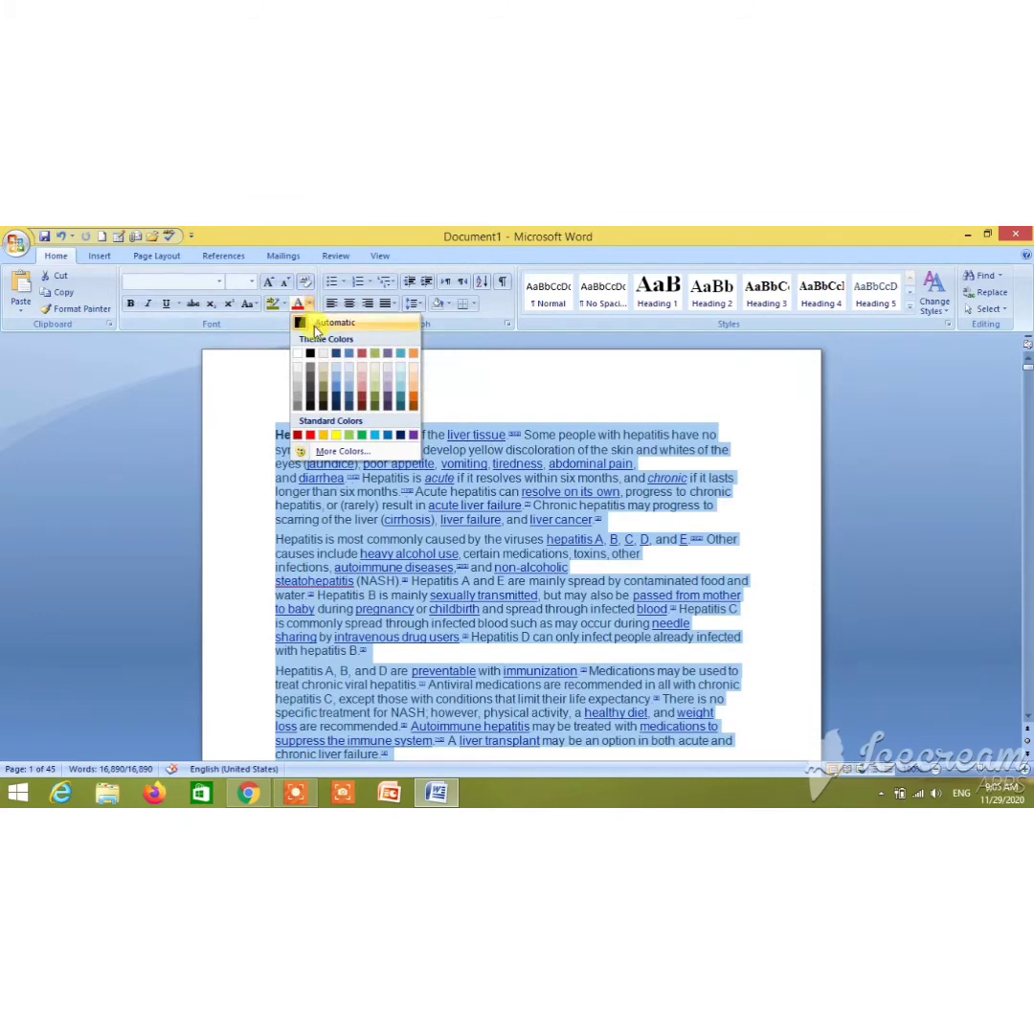
{"action": "left_click", "coordinate": [316, 325]}
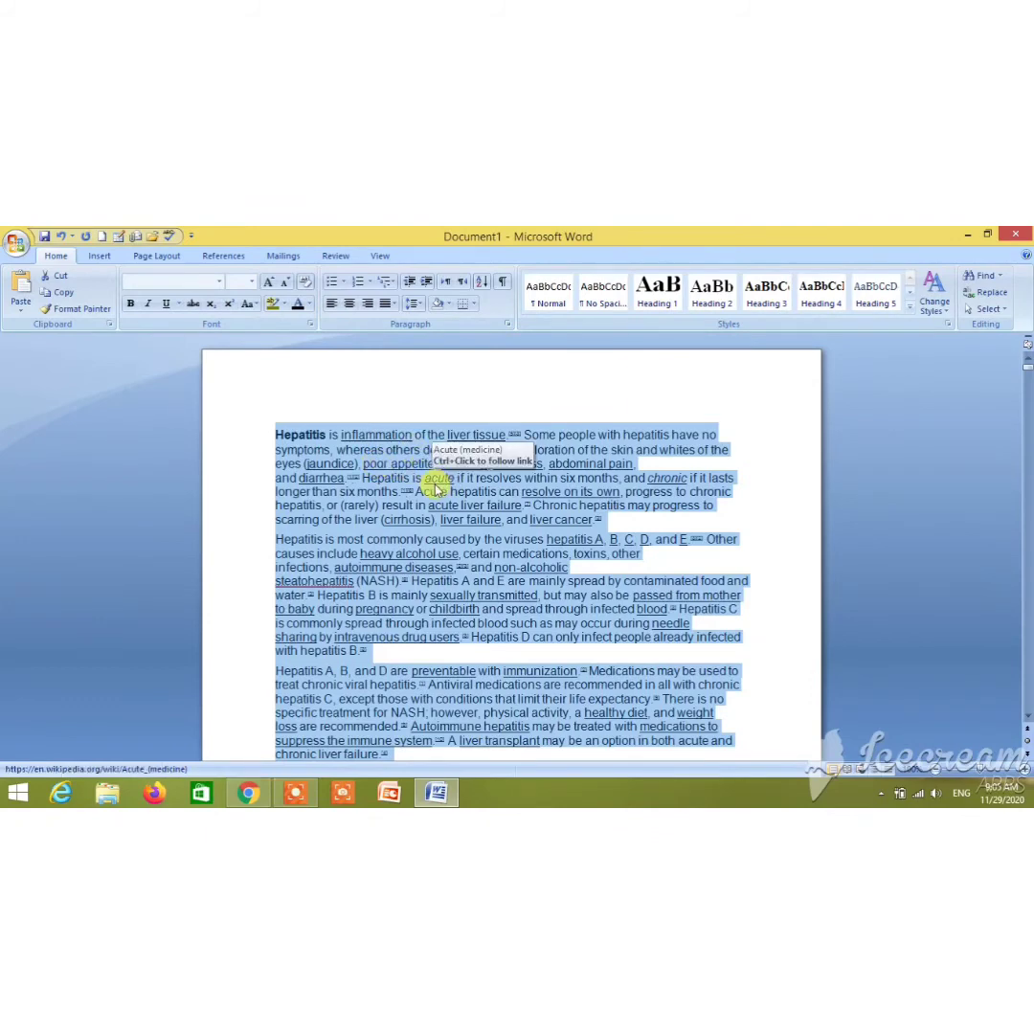
{"action": "left_click", "coordinate": [378, 454]}
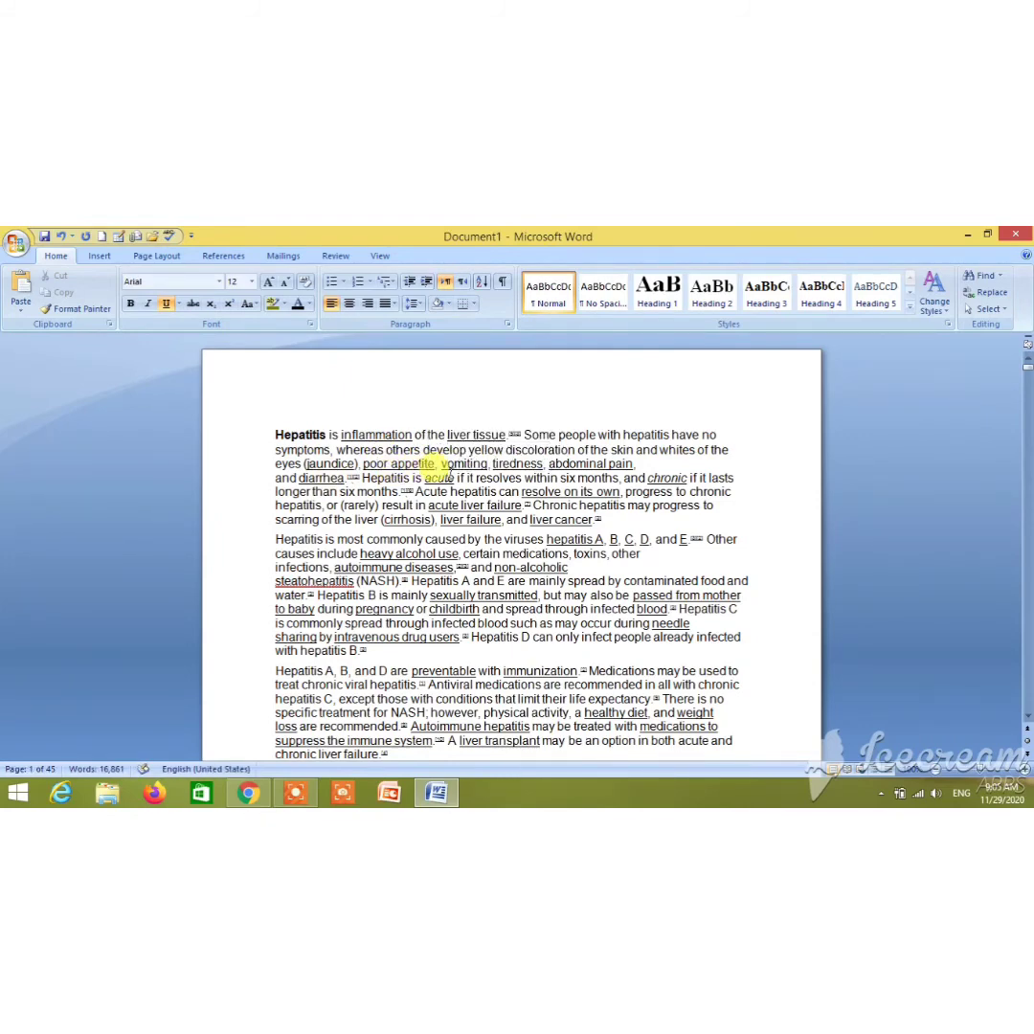
Remove all underlining from the whole article, including the former link words
{"action": "key", "text": "ctrl+a"}
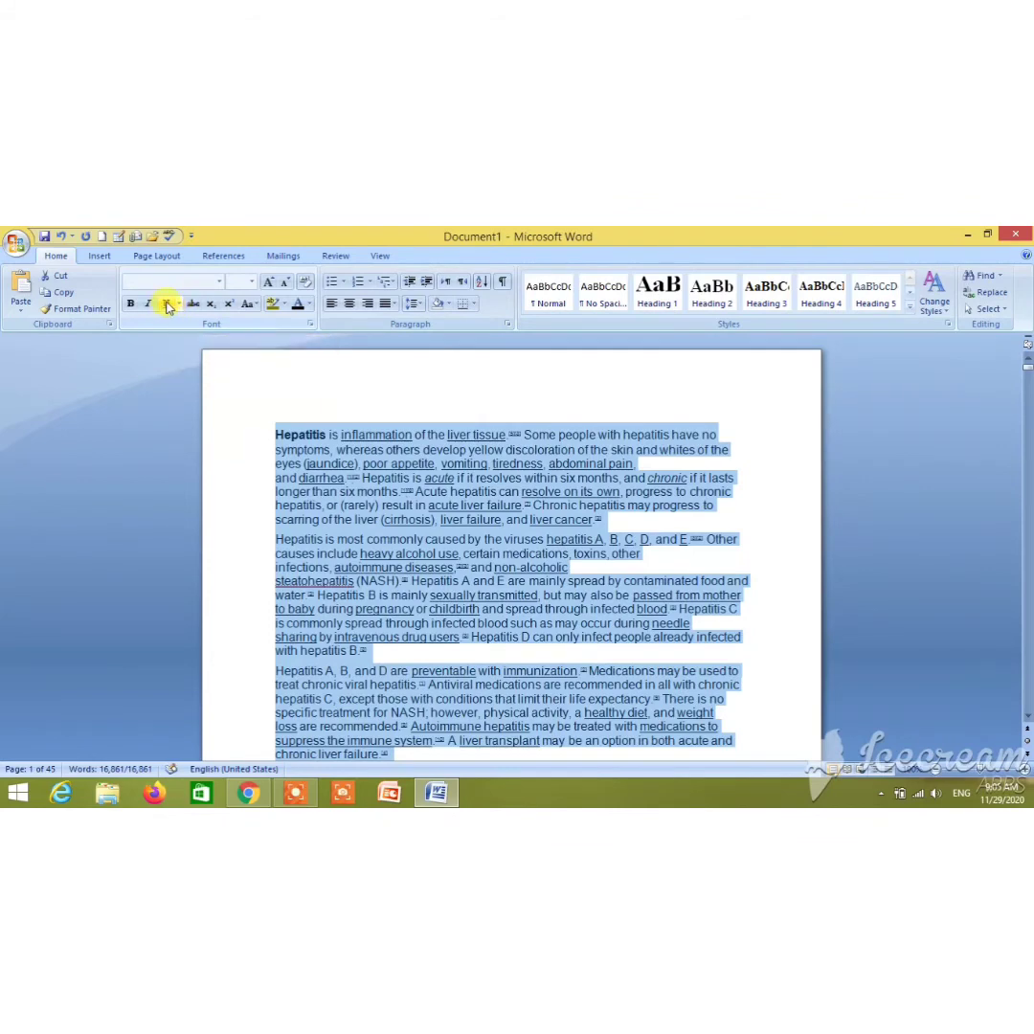
{"action": "left_click", "coordinate": [168, 304]}
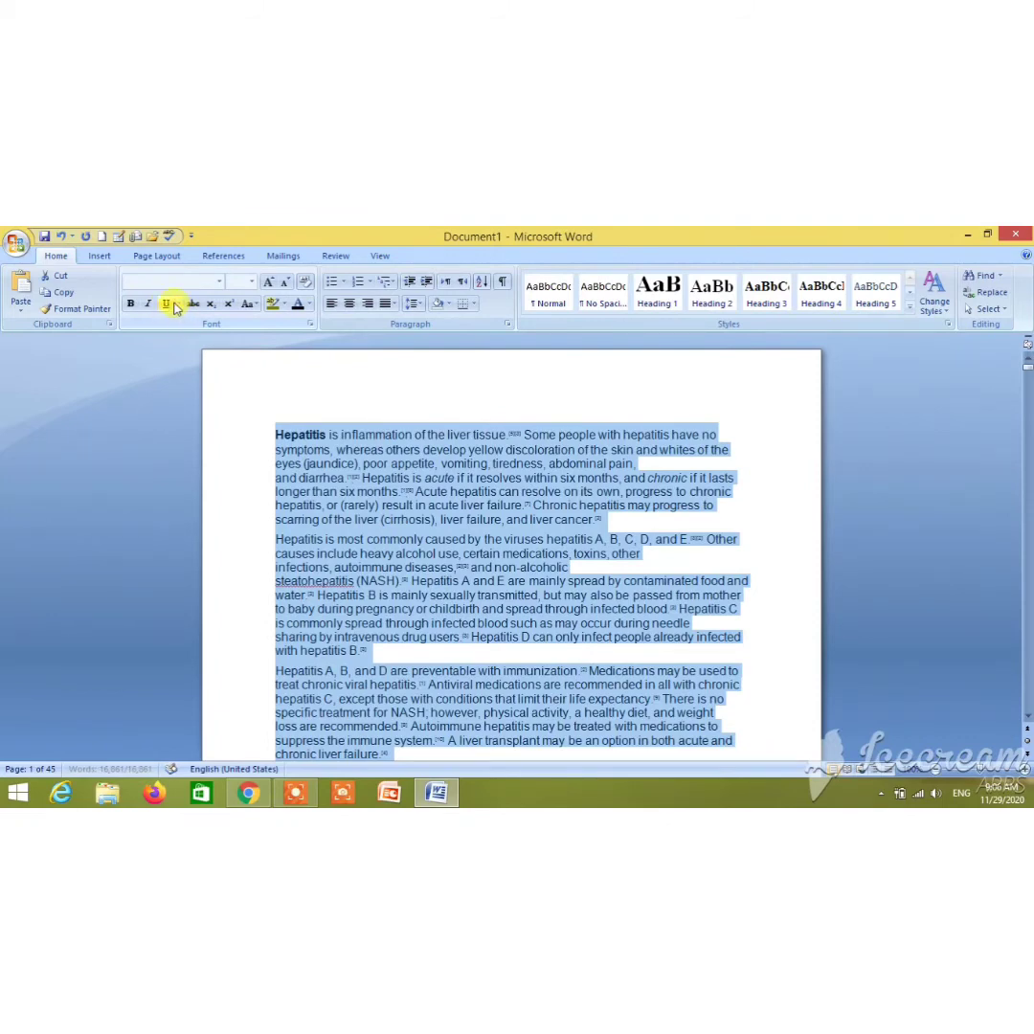
{"action": "left_click", "coordinate": [177, 305]}
{"action": "left_click", "coordinate": [186, 329]}
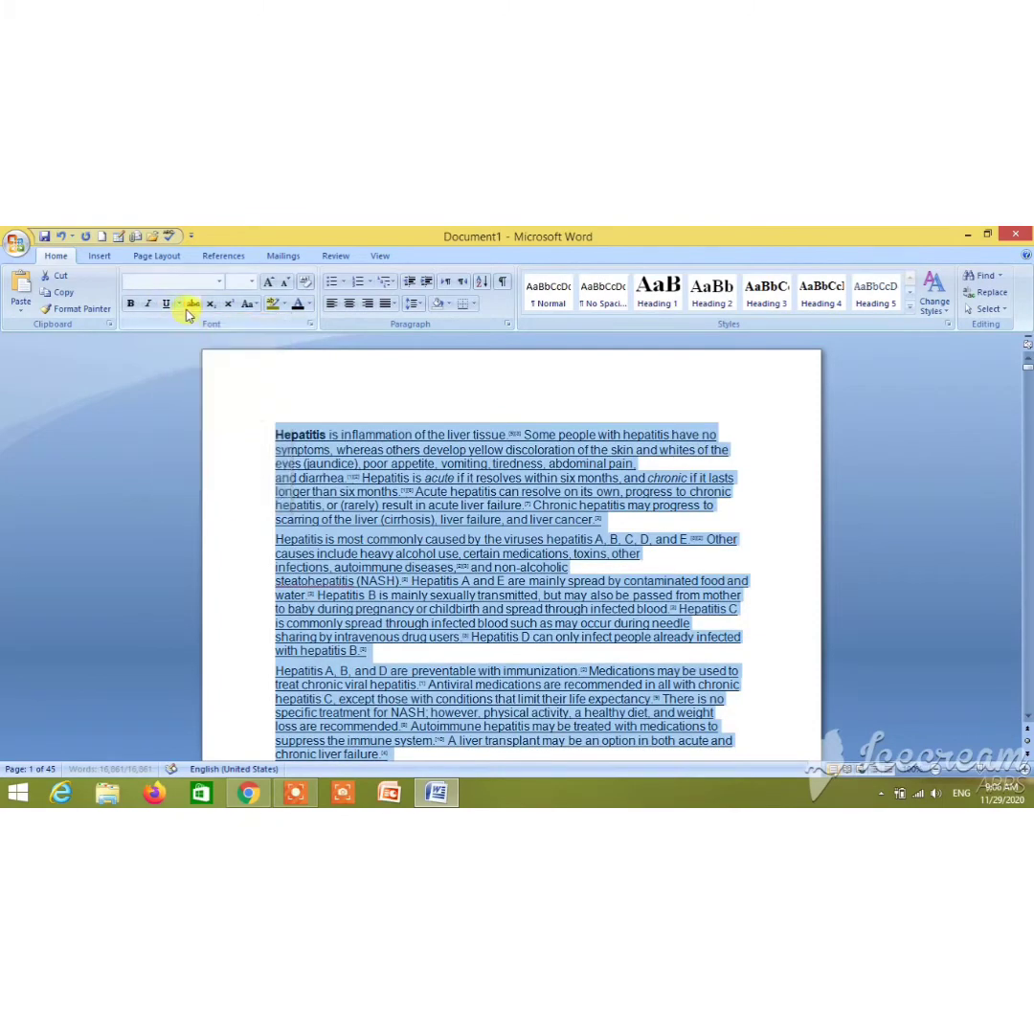
{"action": "left_click", "coordinate": [179, 305]}
{"action": "left_click", "coordinate": [186, 327]}
{"action": "left_click", "coordinate": [169, 305]}
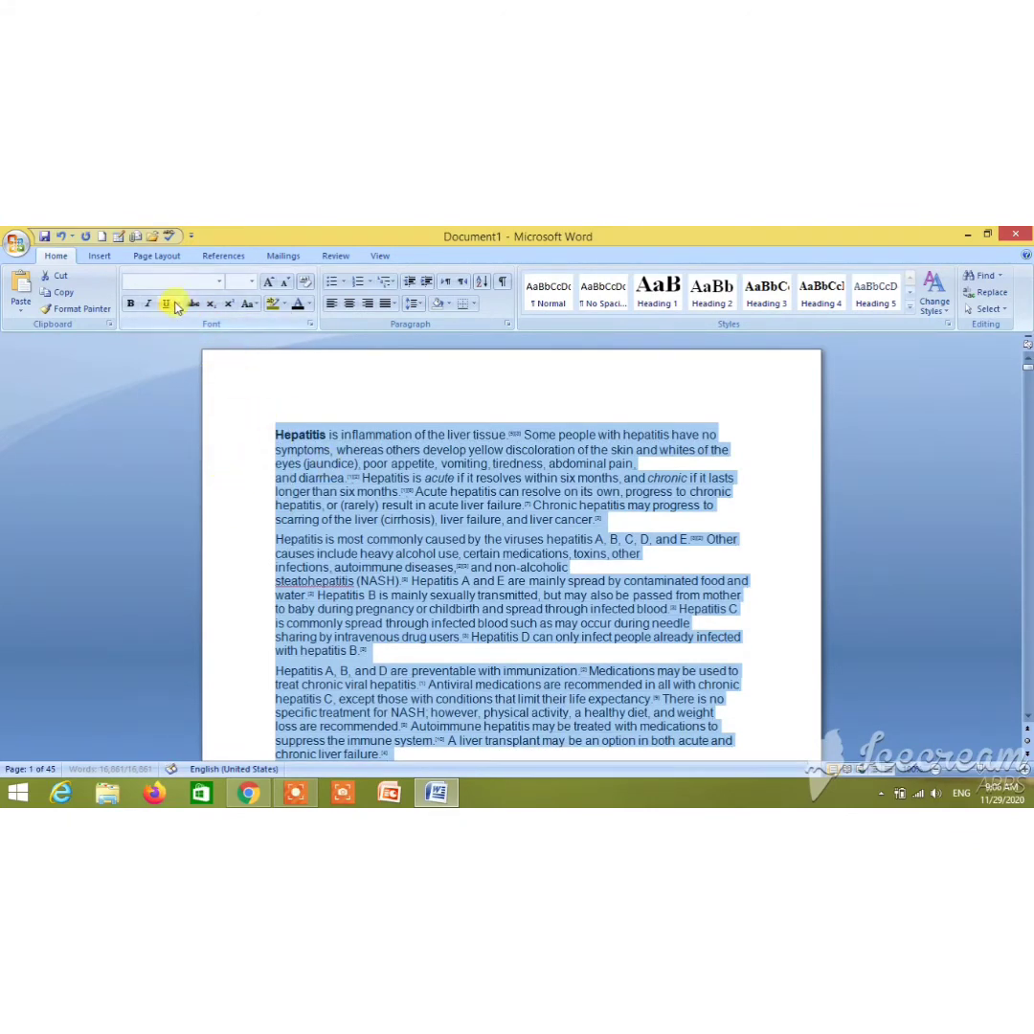
{"action": "left_click", "coordinate": [171, 305]}
{"action": "left_click", "coordinate": [179, 304]}
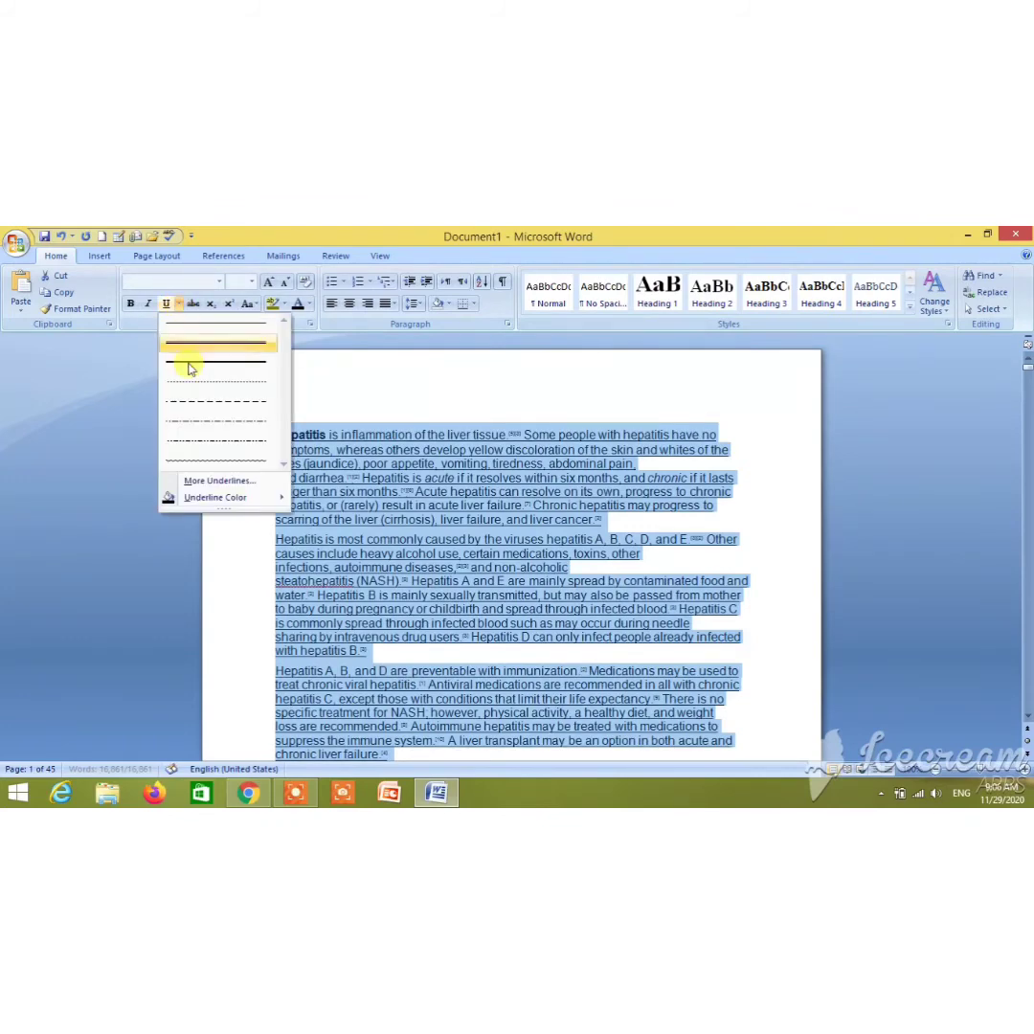
{"action": "mouse_move", "coordinate": [216, 498]}
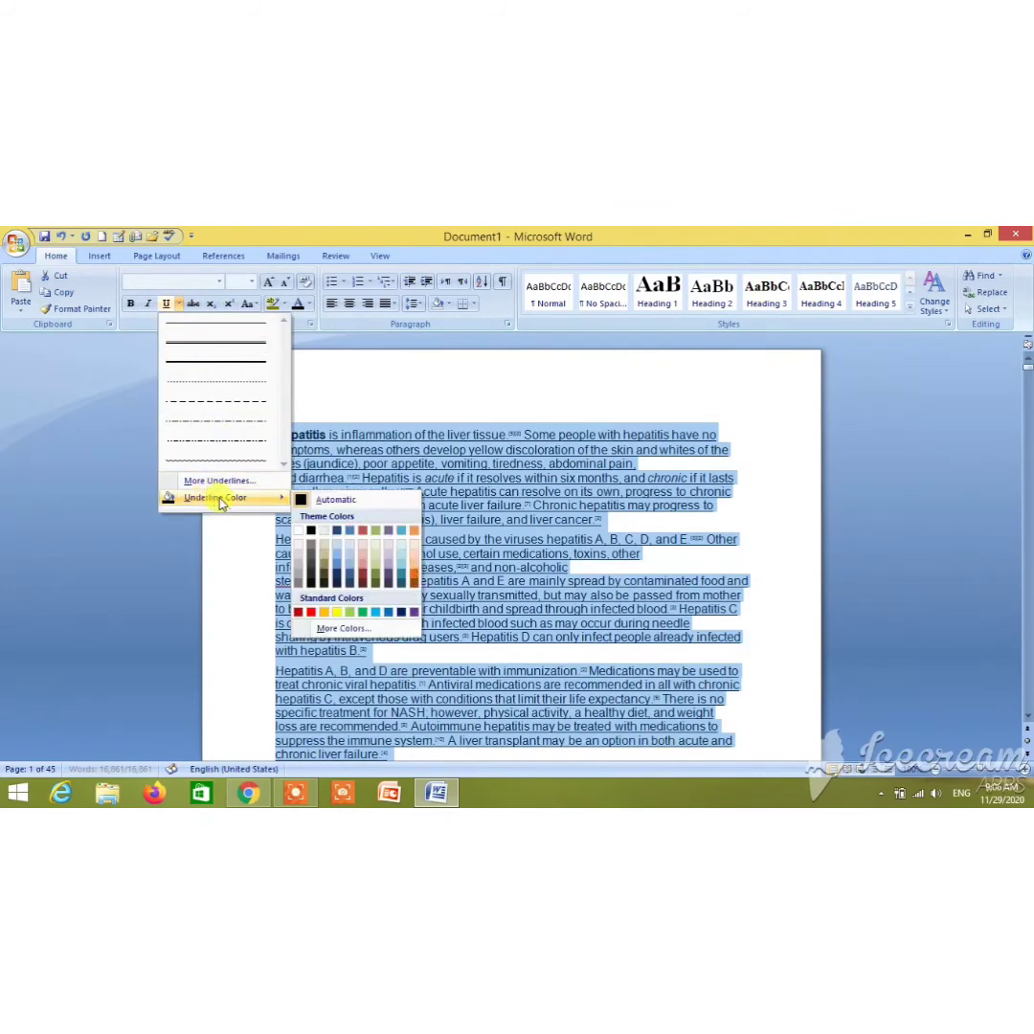
{"action": "left_click", "coordinate": [226, 561]}
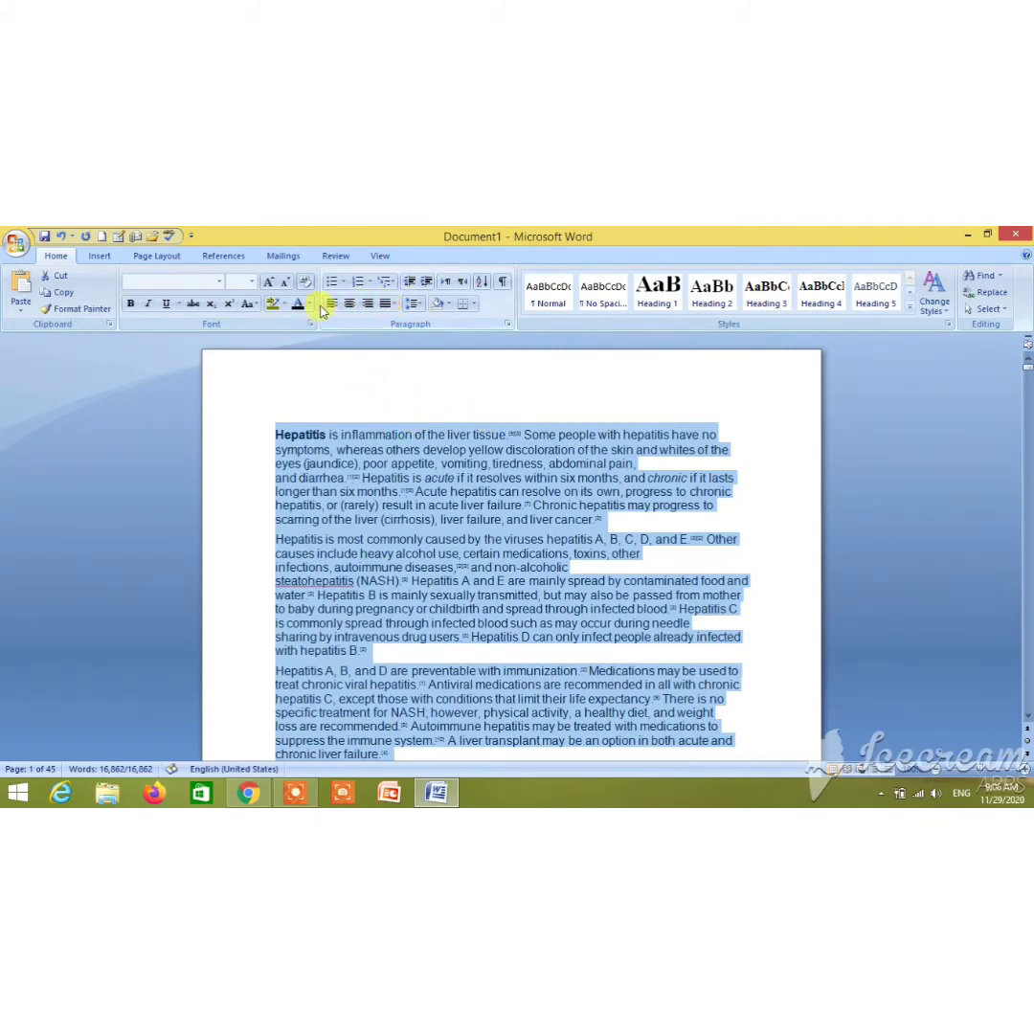
Justify the whole article and set all its text in bold
{"action": "left_click", "coordinate": [390, 304]}
{"action": "left_click", "coordinate": [410, 322]}
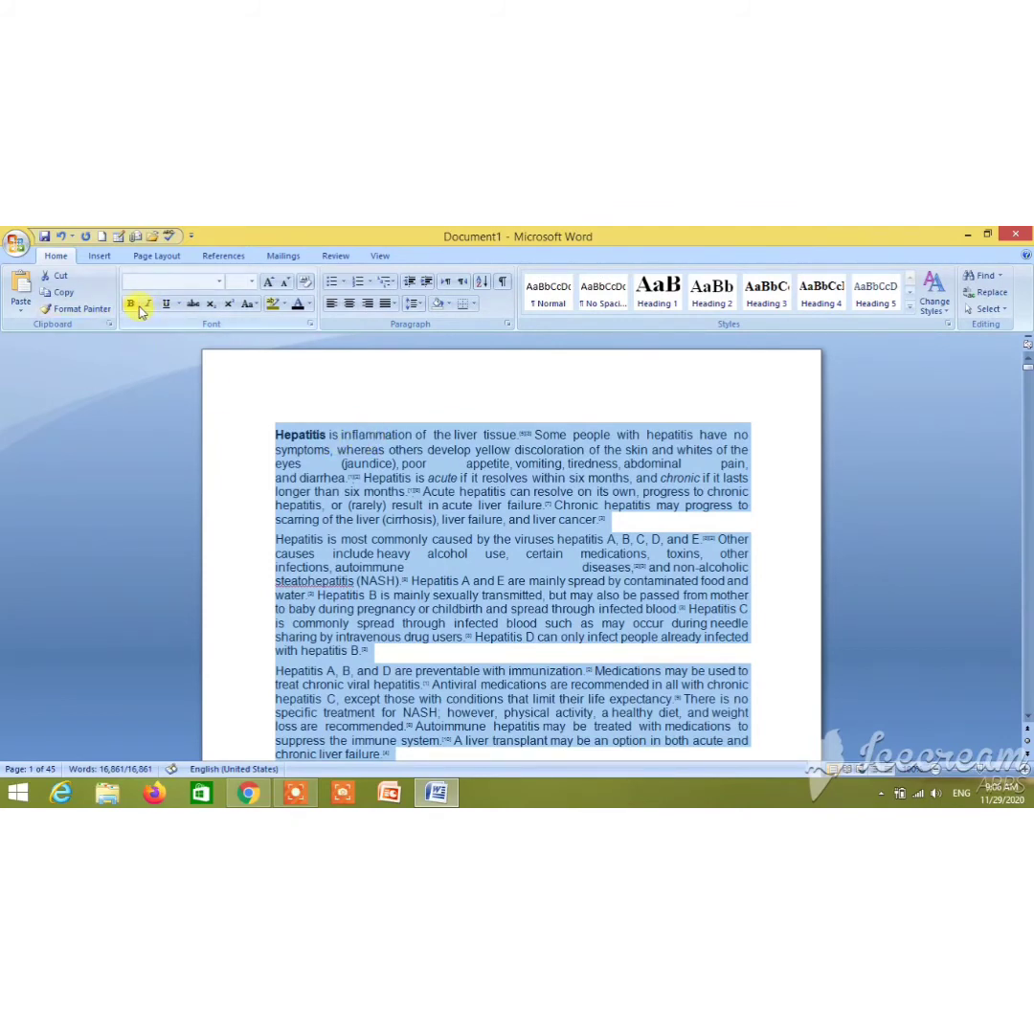
{"action": "left_click", "coordinate": [136, 308]}
Clear bold from the whole Hepatitis article and place the cursor after 'inflammation'
{"action": "left_click", "coordinate": [136, 307]}
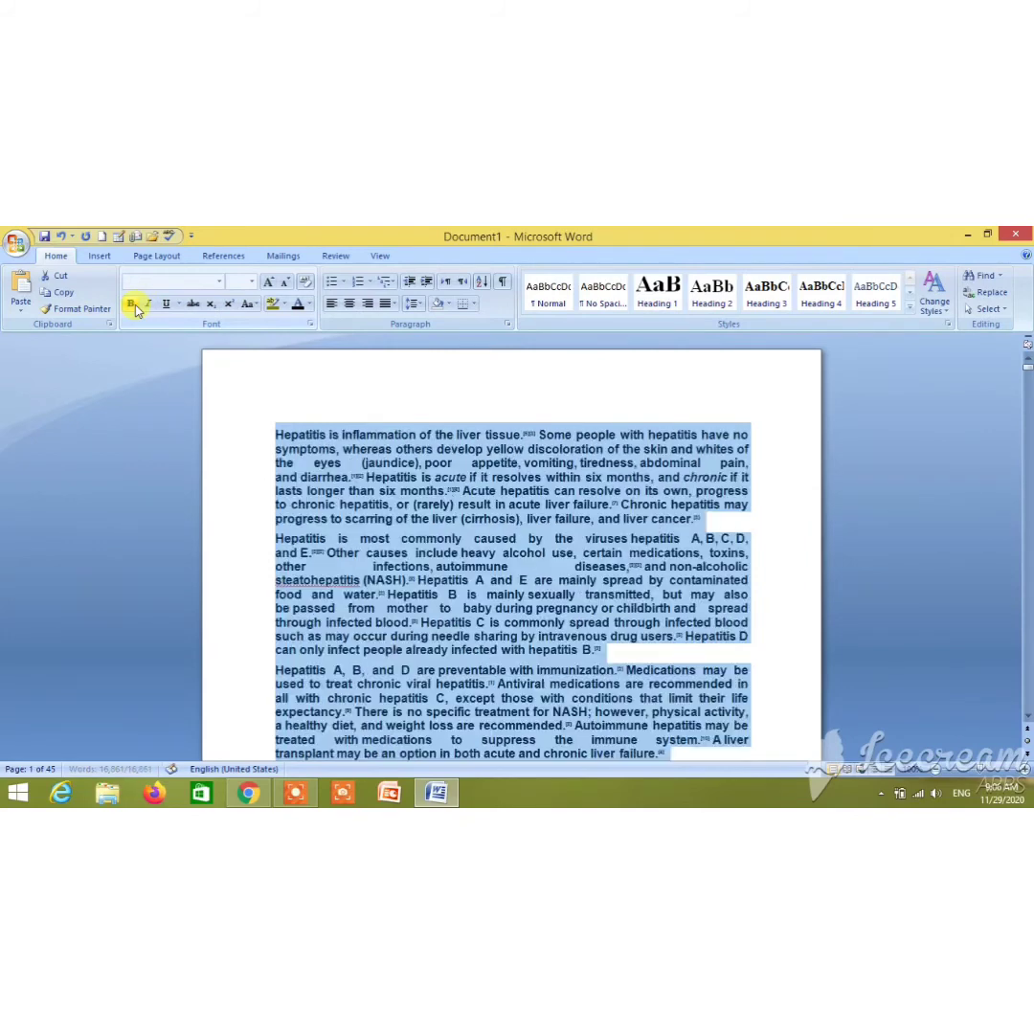
{"action": "left_click", "coordinate": [136, 308]}
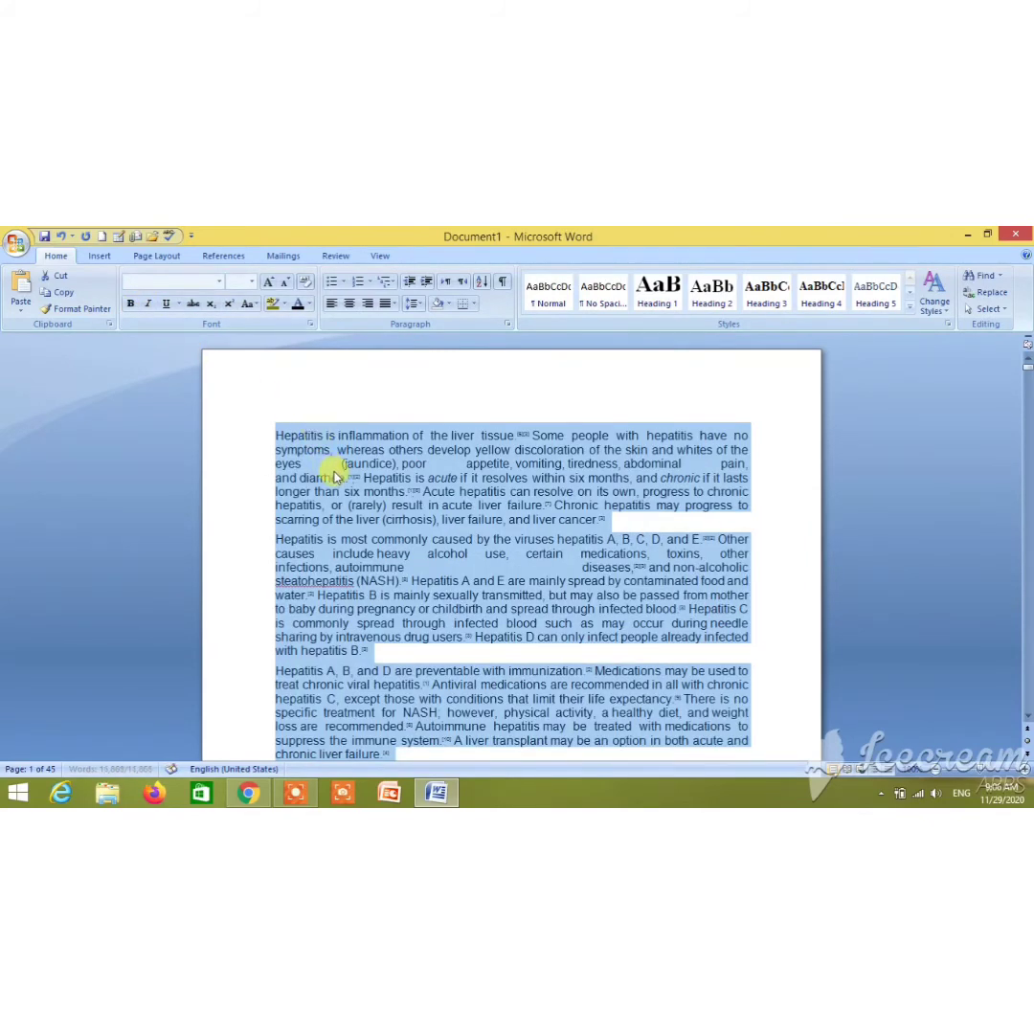
{"action": "left_click", "coordinate": [411, 494]}
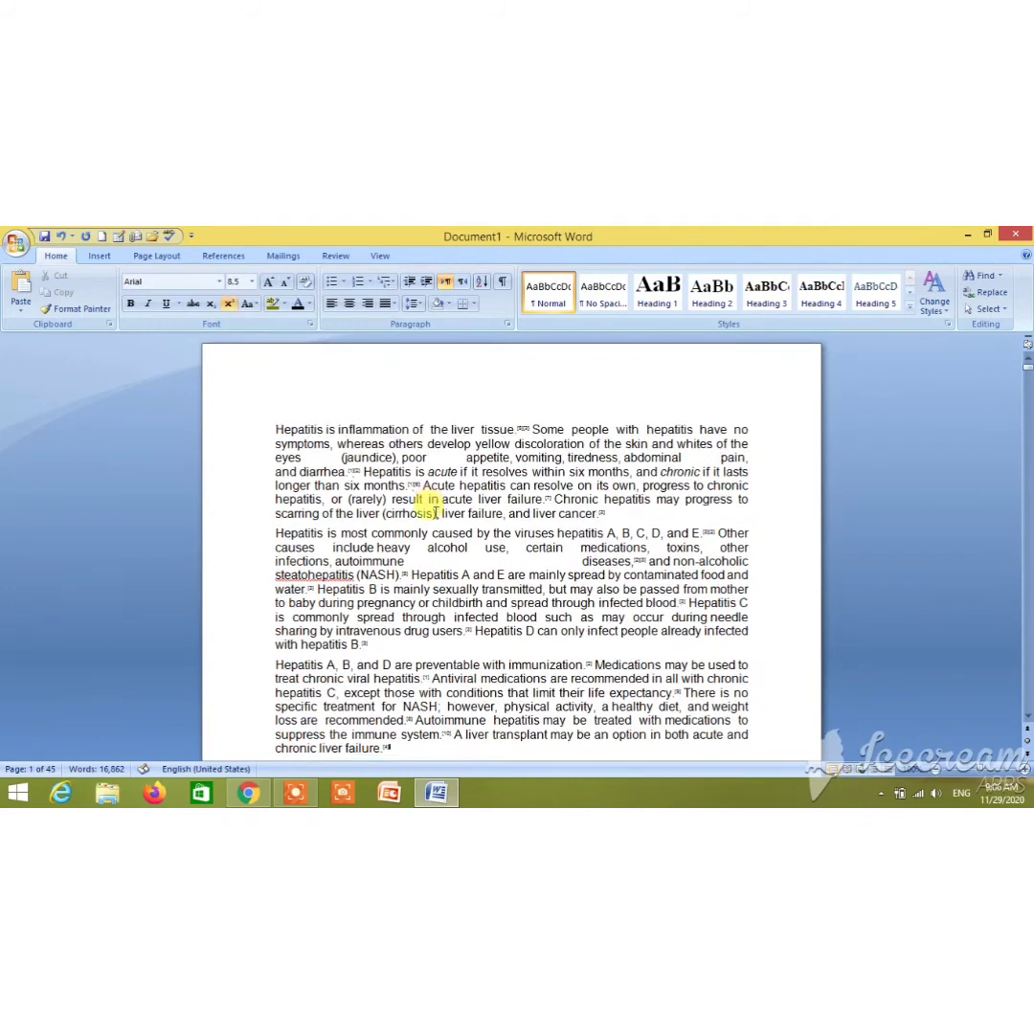
{"action": "scroll", "coordinate": [427, 511], "scroll_direction": "down", "scroll_amount": 7}
{"action": "scroll", "coordinate": [431, 511], "scroll_direction": "down", "scroll_amount": 5}
{"action": "scroll", "coordinate": [435, 512], "scroll_direction": "up", "scroll_amount": 3}
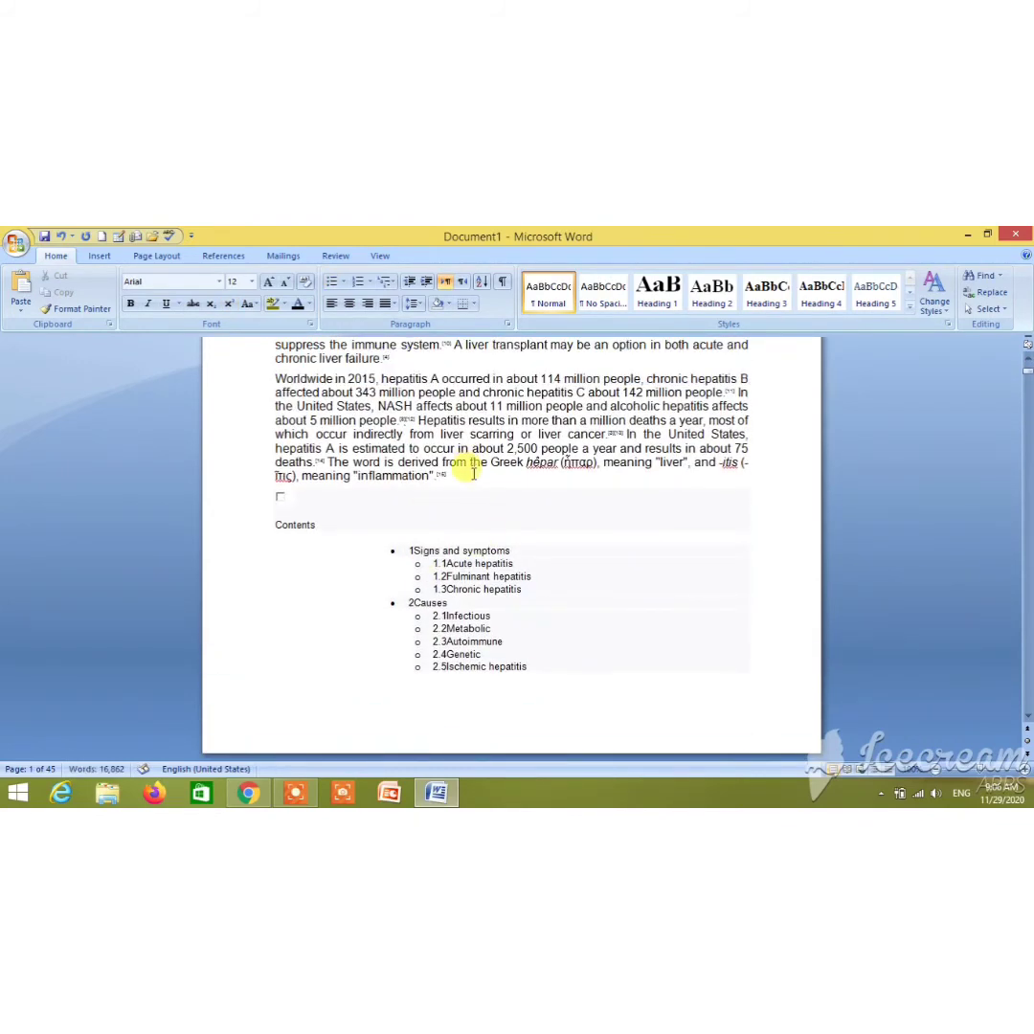
{"action": "left_click", "coordinate": [453, 475]}
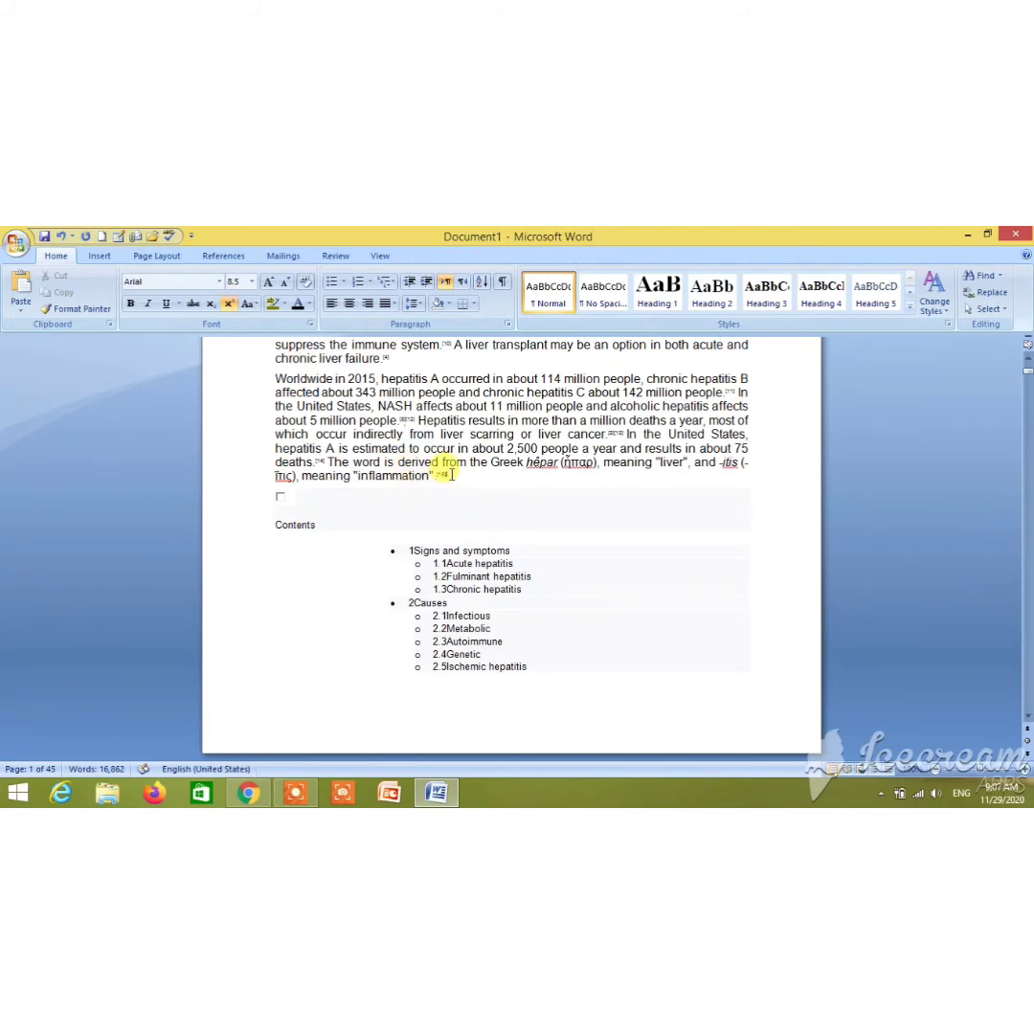
Delete the Contents heading and its list that follow 'inflammation' in the introduction
{"action": "left_click_drag", "start_coordinate": [451, 475], "coordinate": [475, 792]}
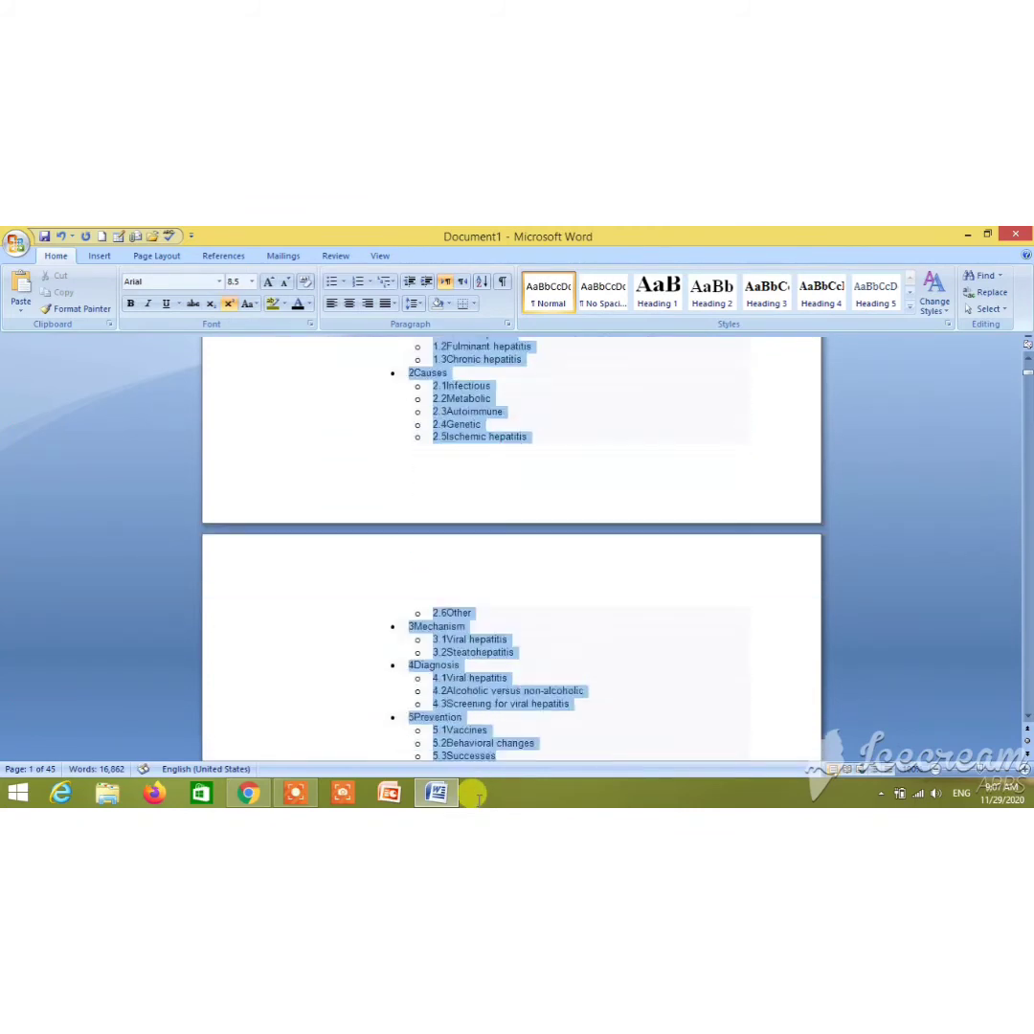
{"action": "mouse_move", "coordinate": [476, 793]}
{"action": "left_mouse_down"}
{"action": "mouse_move", "coordinate": [514, 395]}
{"action": "mouse_move", "coordinate": [501, 429]}
{"action": "mouse_move", "coordinate": [507, 443]}
{"action": "left_mouse_up"}
{"action": "key", "text": "Delete"}
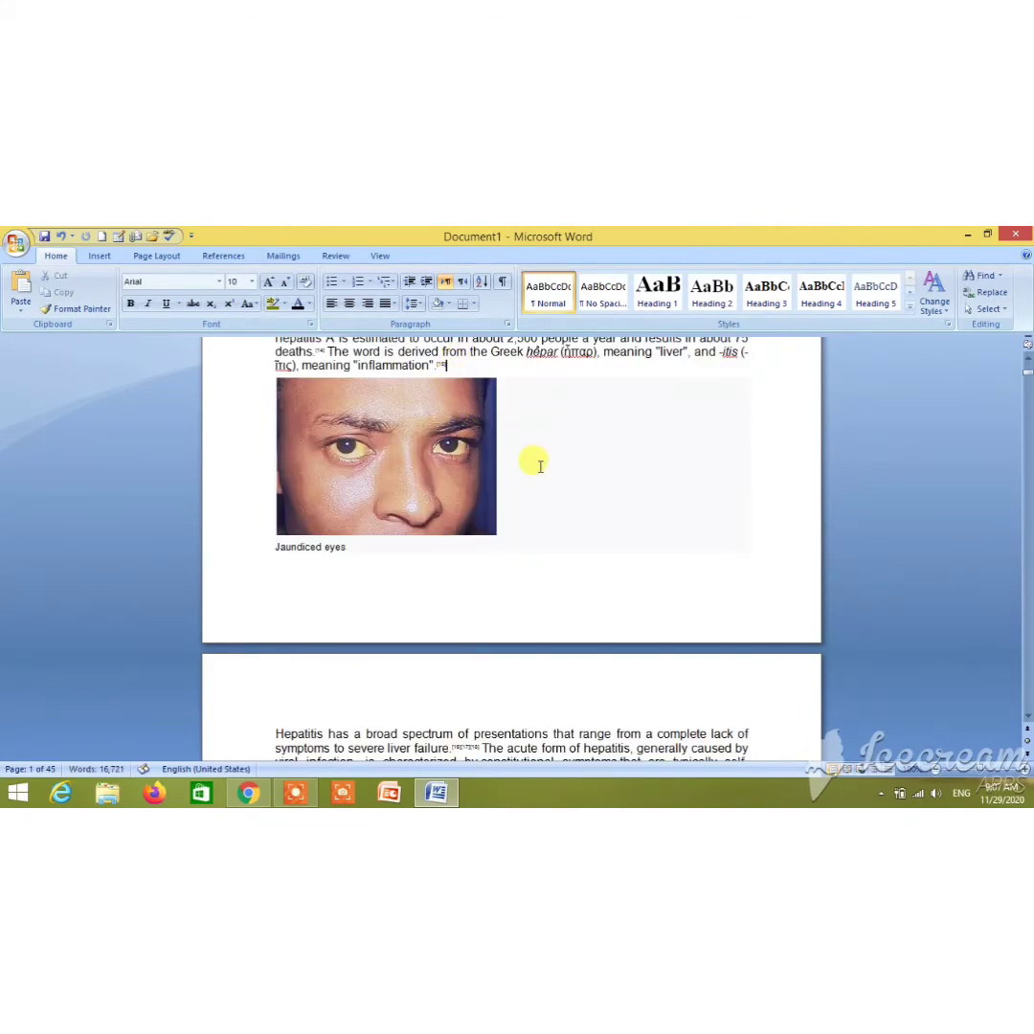
{"action": "scroll", "coordinate": [540, 466], "scroll_direction": "up", "scroll_amount": 3}
{"action": "scroll", "coordinate": [540, 466], "scroll_direction": "up", "scroll_amount": 10}
{"action": "scroll", "coordinate": [540, 464], "scroll_direction": "up", "scroll_amount": 3}
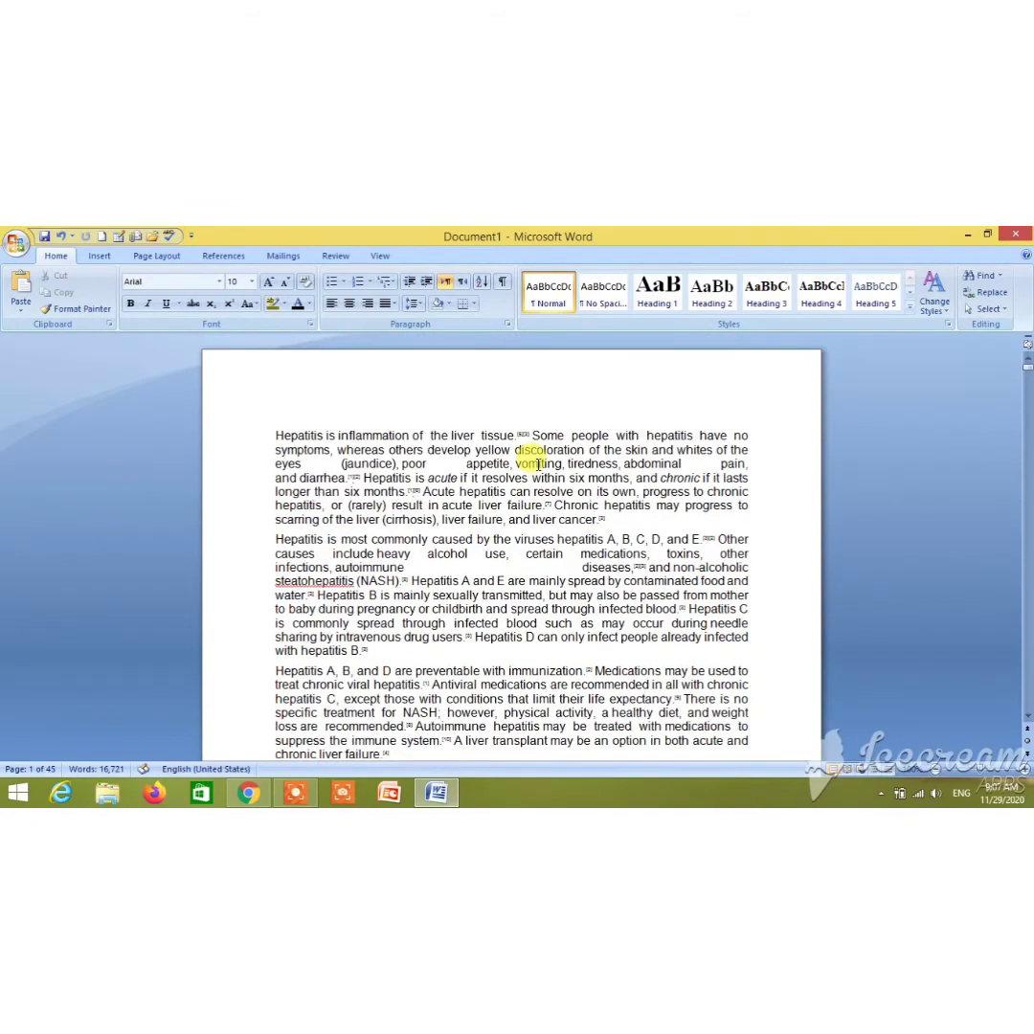
{"action": "scroll", "coordinate": [538, 466], "scroll_direction": "down", "scroll_amount": 1}
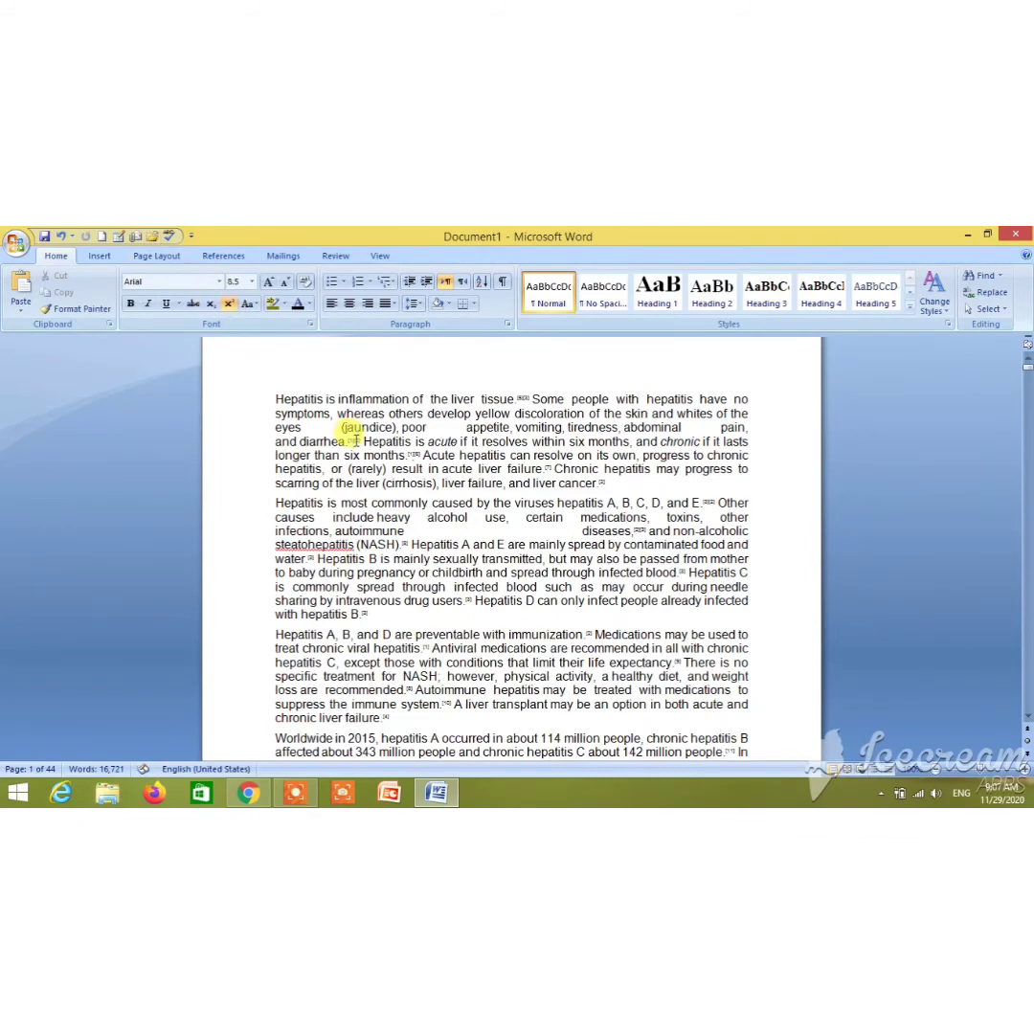
Change all document text to 12-point Times New Roman and review the result
{"action": "key", "text": "ctrl+a"}
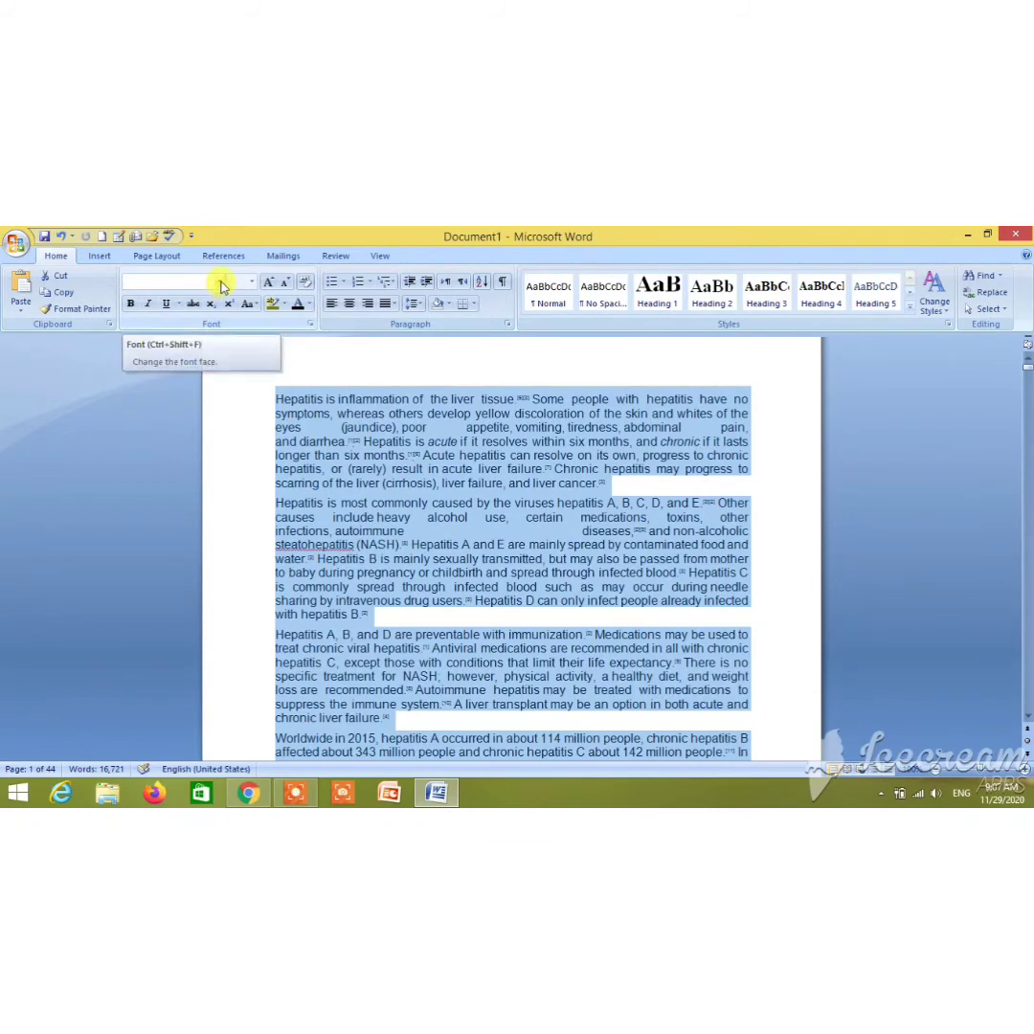
{"action": "left_click", "coordinate": [220, 283]}
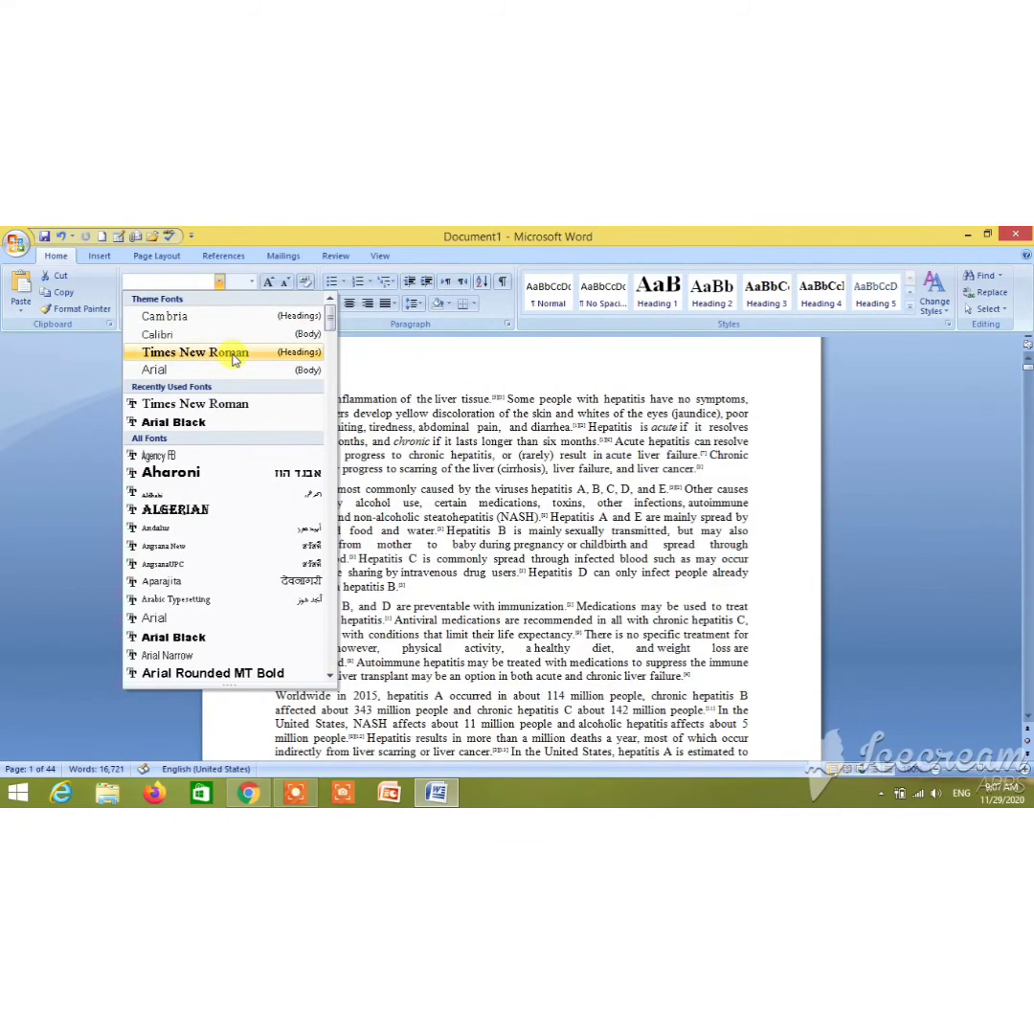
{"action": "left_click", "coordinate": [232, 356]}
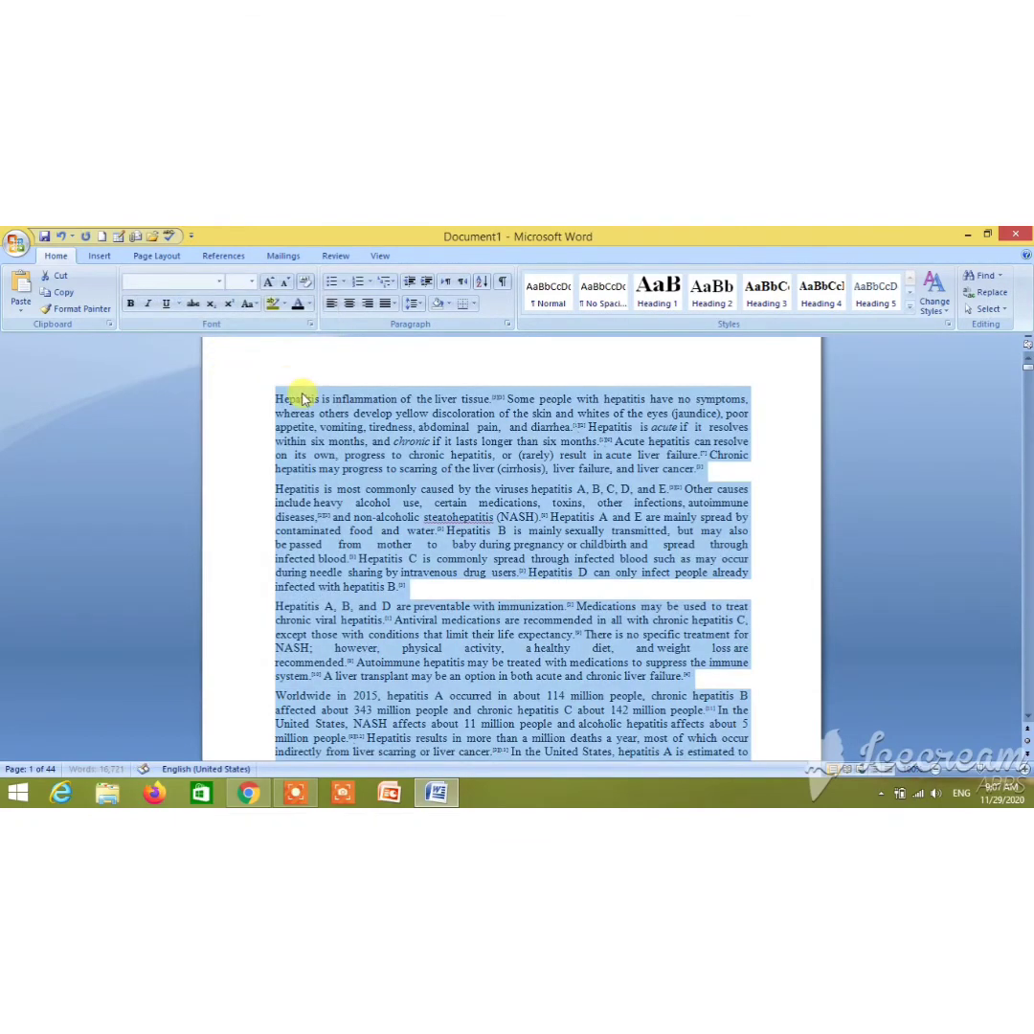
{"action": "left_click", "coordinate": [254, 286]}
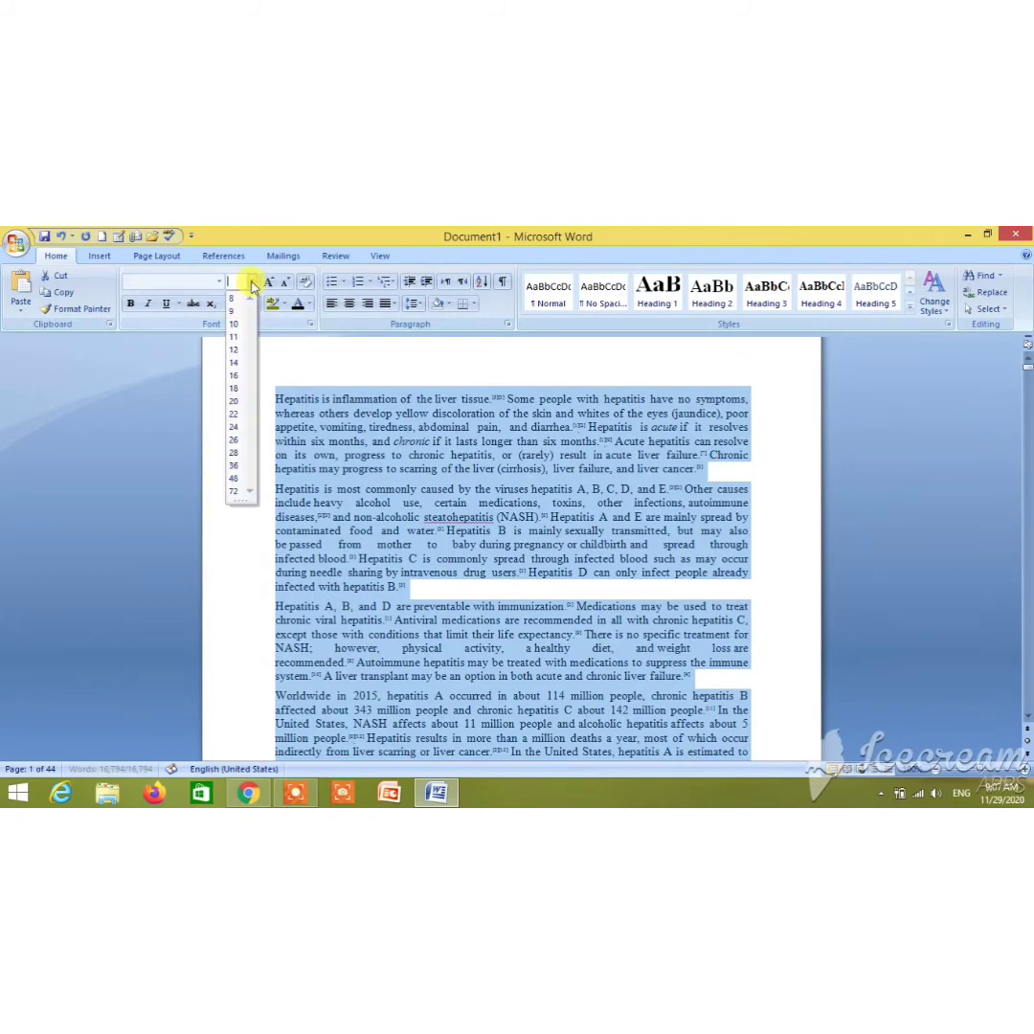
{"action": "left_click", "coordinate": [233, 349]}
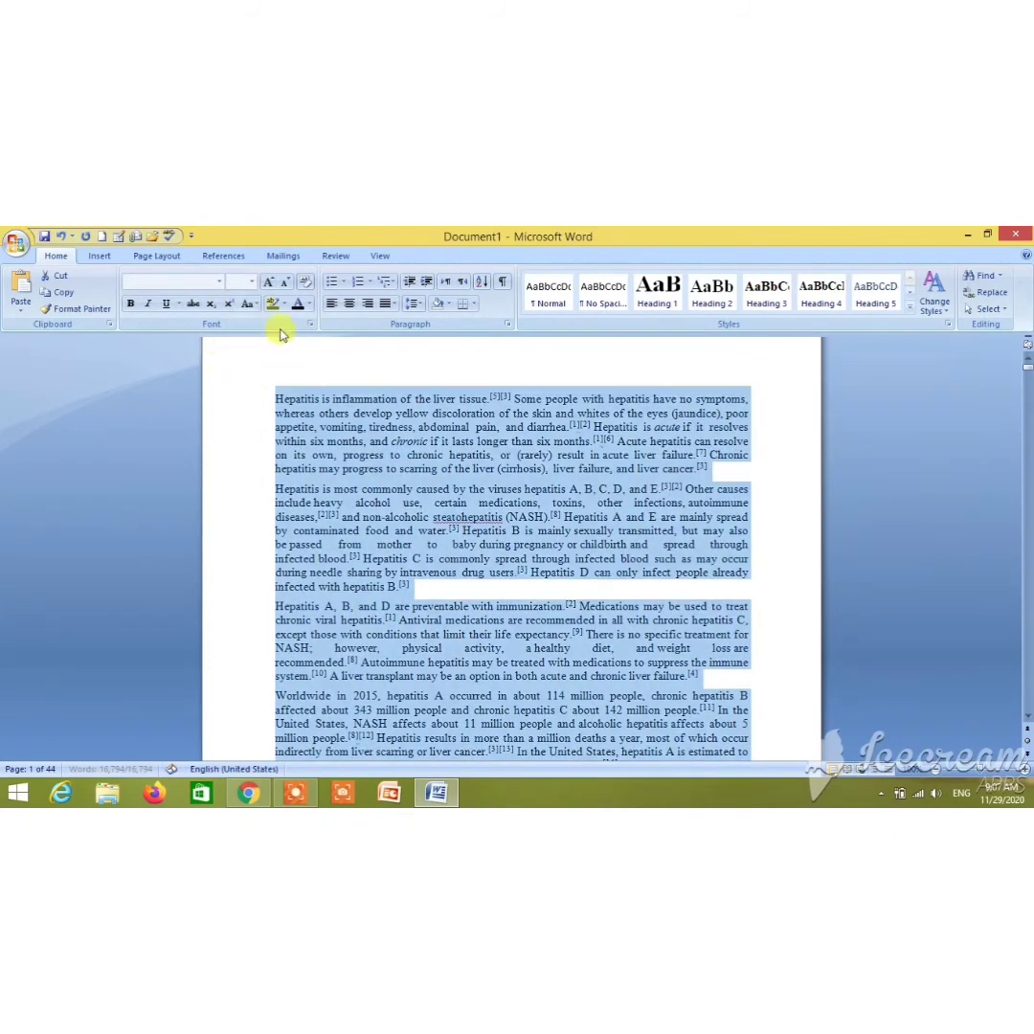
{"action": "left_click", "coordinate": [432, 494]}
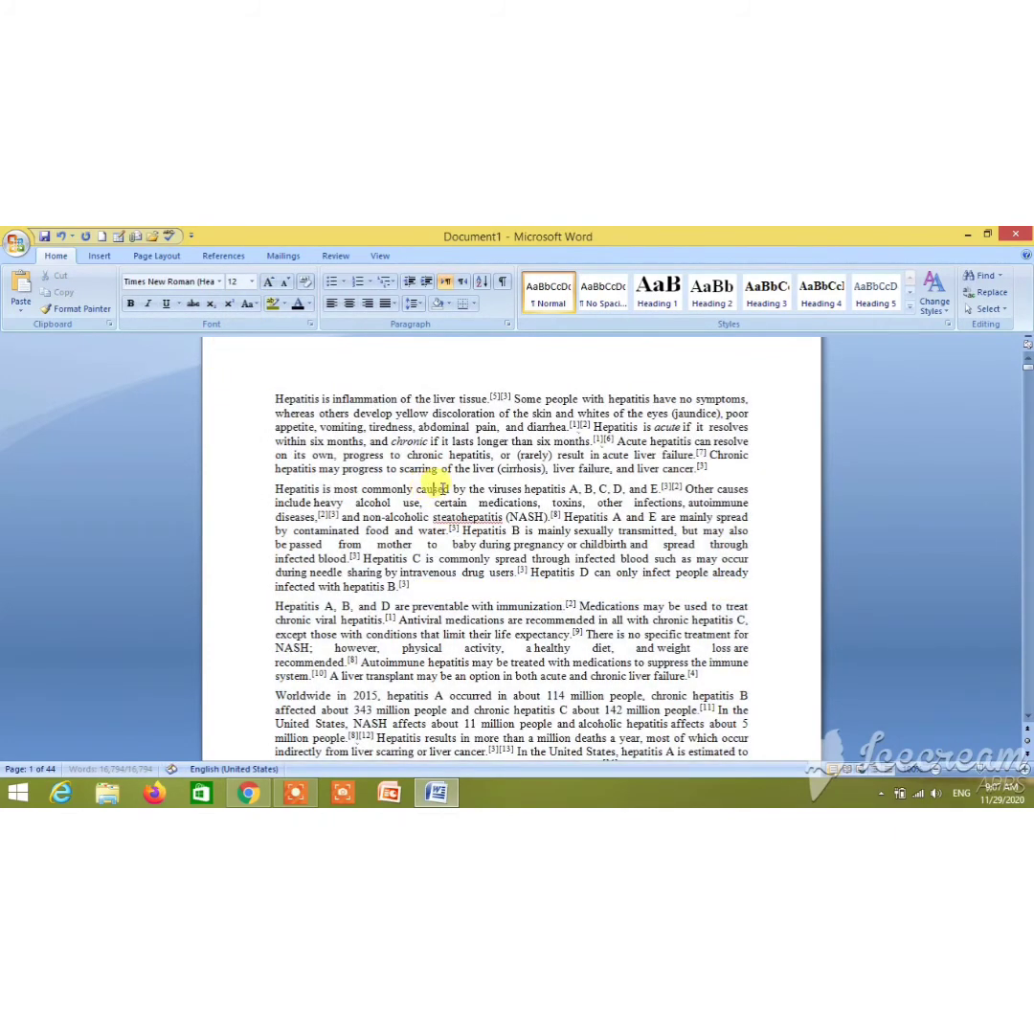
{"action": "scroll", "coordinate": [318, 406], "scroll_direction": "down", "scroll_amount": 2}
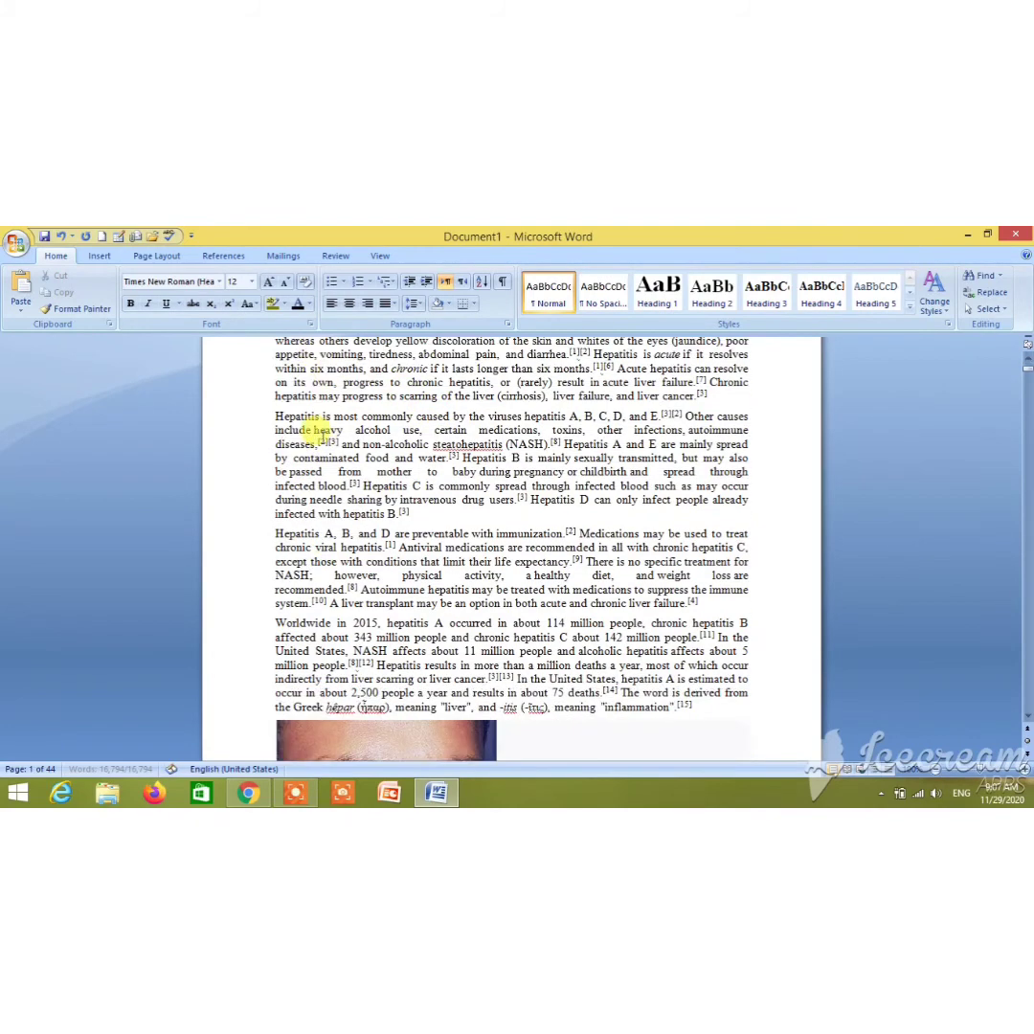
{"action": "scroll", "coordinate": [319, 412], "scroll_direction": "down", "scroll_amount": 3}
{"action": "scroll", "coordinate": [320, 421], "scroll_direction": "down", "scroll_amount": 4}
{"action": "scroll", "coordinate": [324, 441], "scroll_direction": "down", "scroll_amount": 3}
{"action": "scroll", "coordinate": [318, 450], "scroll_direction": "down", "scroll_amount": 3}
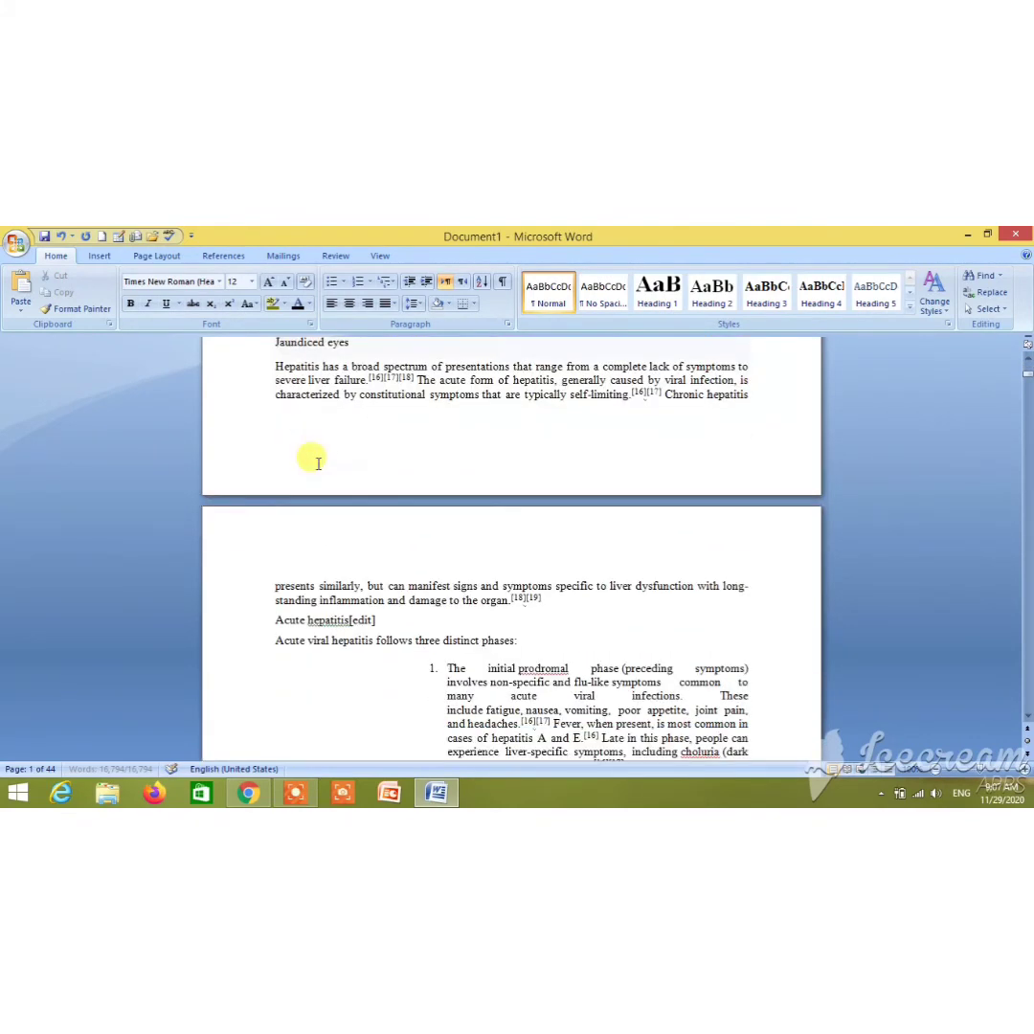
{"action": "scroll", "coordinate": [313, 461], "scroll_direction": "down", "scroll_amount": 3}
{"action": "scroll", "coordinate": [308, 459], "scroll_direction": "down", "scroll_amount": 2}
{"action": "scroll", "coordinate": [308, 460], "scroll_direction": "up", "scroll_amount": 1}
{"action": "scroll", "coordinate": [316, 463], "scroll_direction": "up", "scroll_amount": 3}
{"action": "scroll", "coordinate": [317, 465], "scroll_direction": "up", "scroll_amount": 2}
{"action": "scroll", "coordinate": [314, 466], "scroll_direction": "down", "scroll_amount": 2}
{"action": "scroll", "coordinate": [316, 467], "scroll_direction": "down", "scroll_amount": 3}
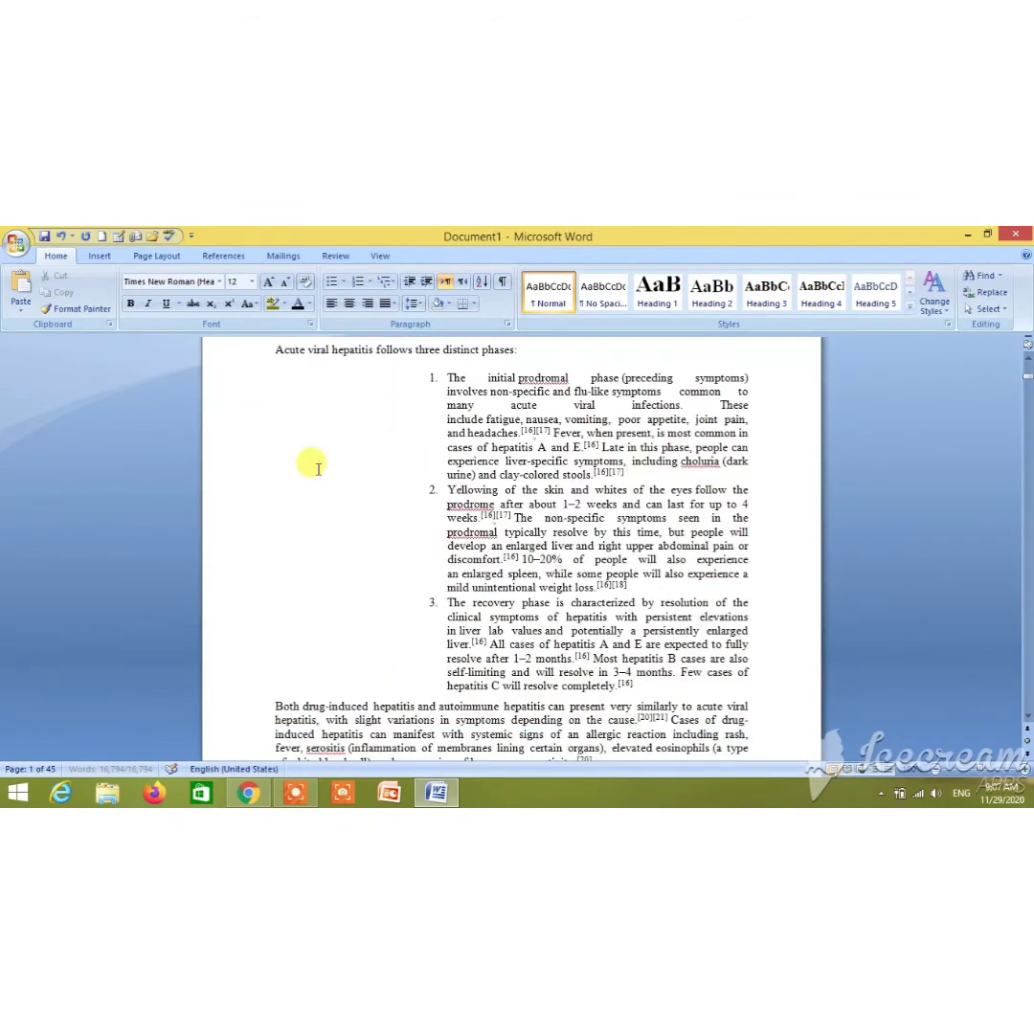
{"action": "scroll", "coordinate": [317, 468], "scroll_direction": "down", "scroll_amount": 3}
{"action": "scroll", "coordinate": [318, 469], "scroll_direction": "up", "scroll_amount": 3}
{"action": "scroll", "coordinate": [318, 469], "scroll_direction": "up", "scroll_amount": 3}
{"action": "scroll", "coordinate": [318, 464], "scroll_direction": "up", "scroll_amount": 4}
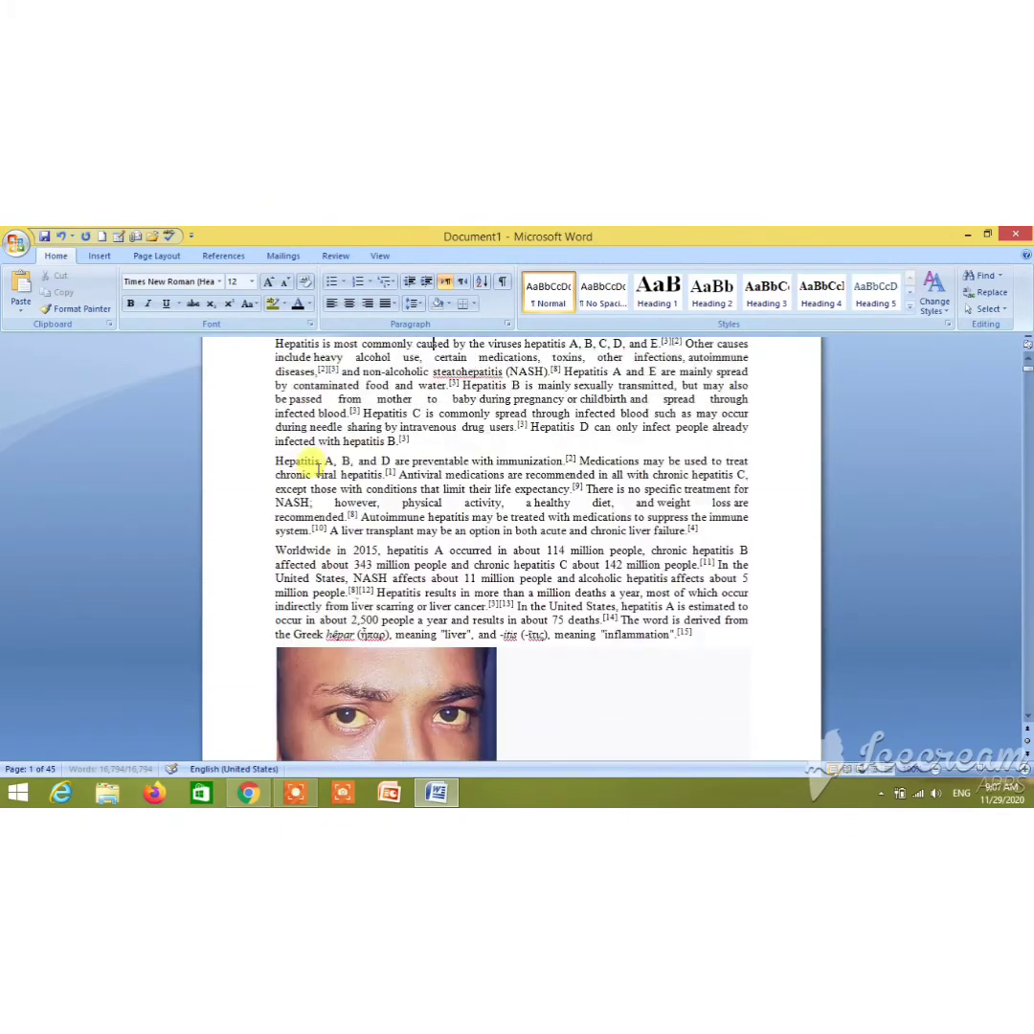
{"action": "scroll", "coordinate": [319, 460], "scroll_direction": "up", "scroll_amount": 2}
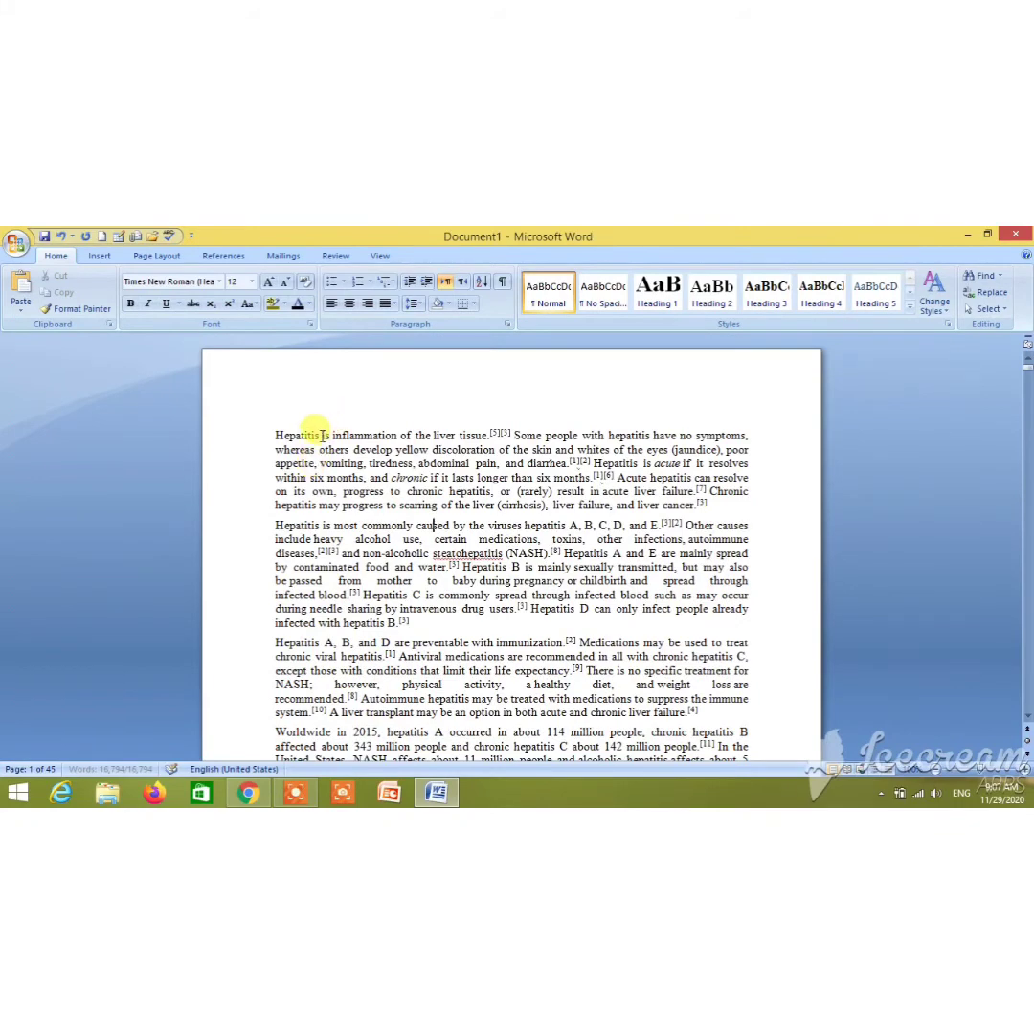
Put 'Hepatitis' on its own line and make it bold, size 14, without underline
{"action": "left_click", "coordinate": [322, 436]}
{"action": "key", "text": "Return"}
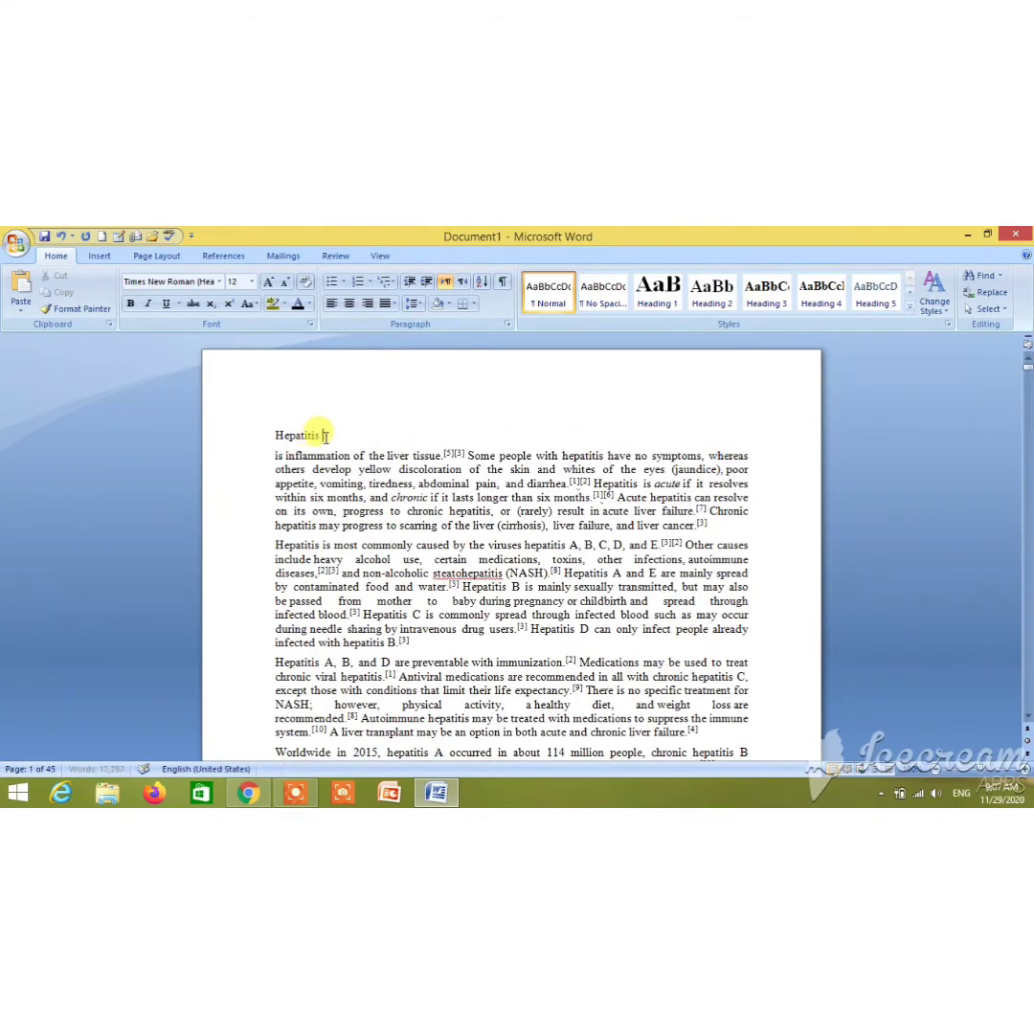
{"action": "left_click_drag", "start_coordinate": [321, 436], "coordinate": [264, 433]}
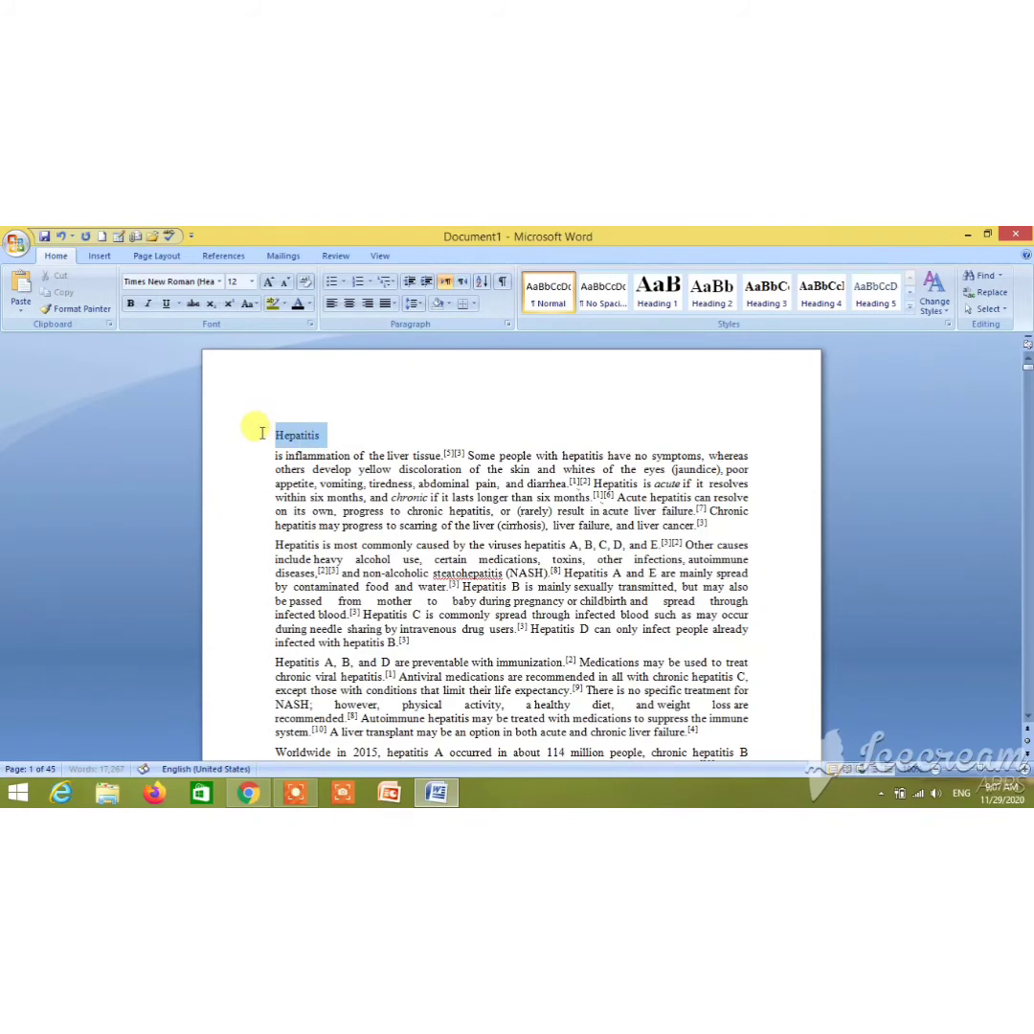
{"action": "left_click", "coordinate": [131, 305]}
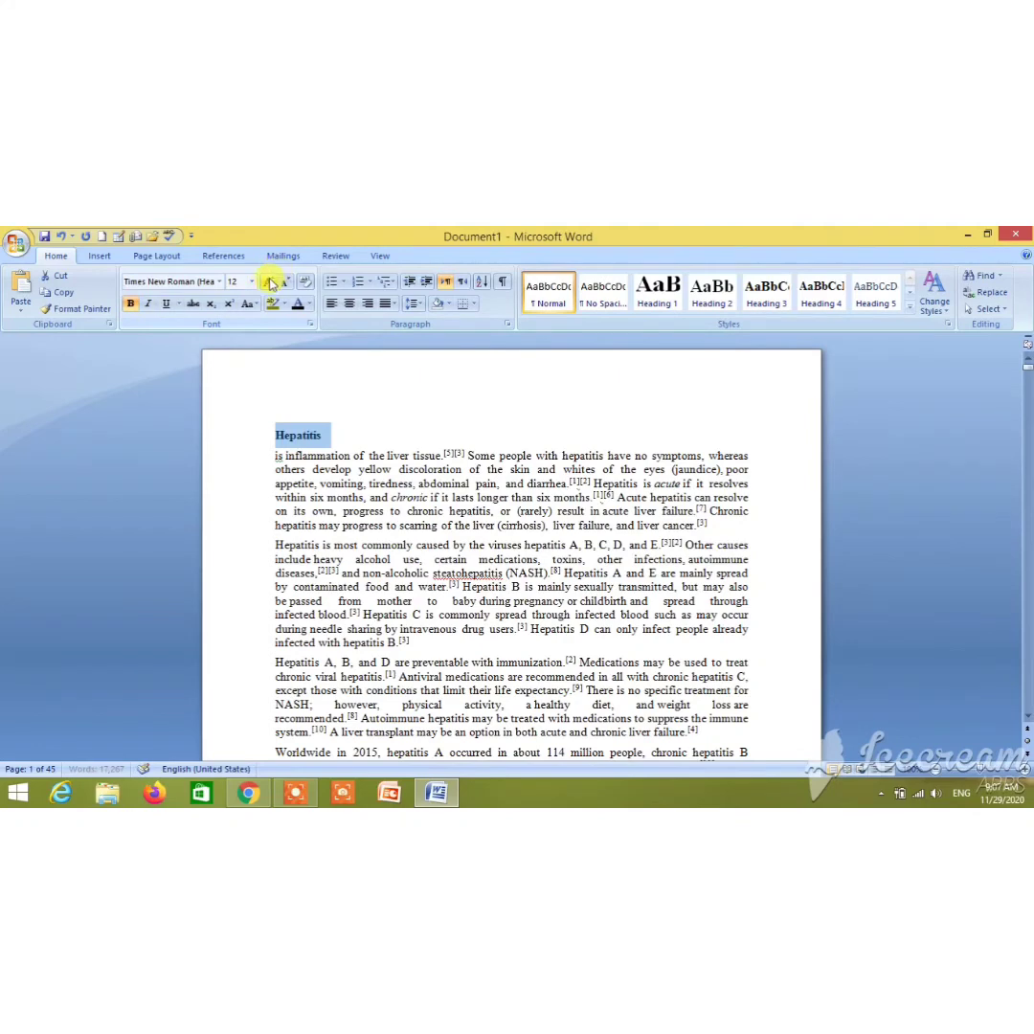
{"action": "left_click", "coordinate": [270, 281]}
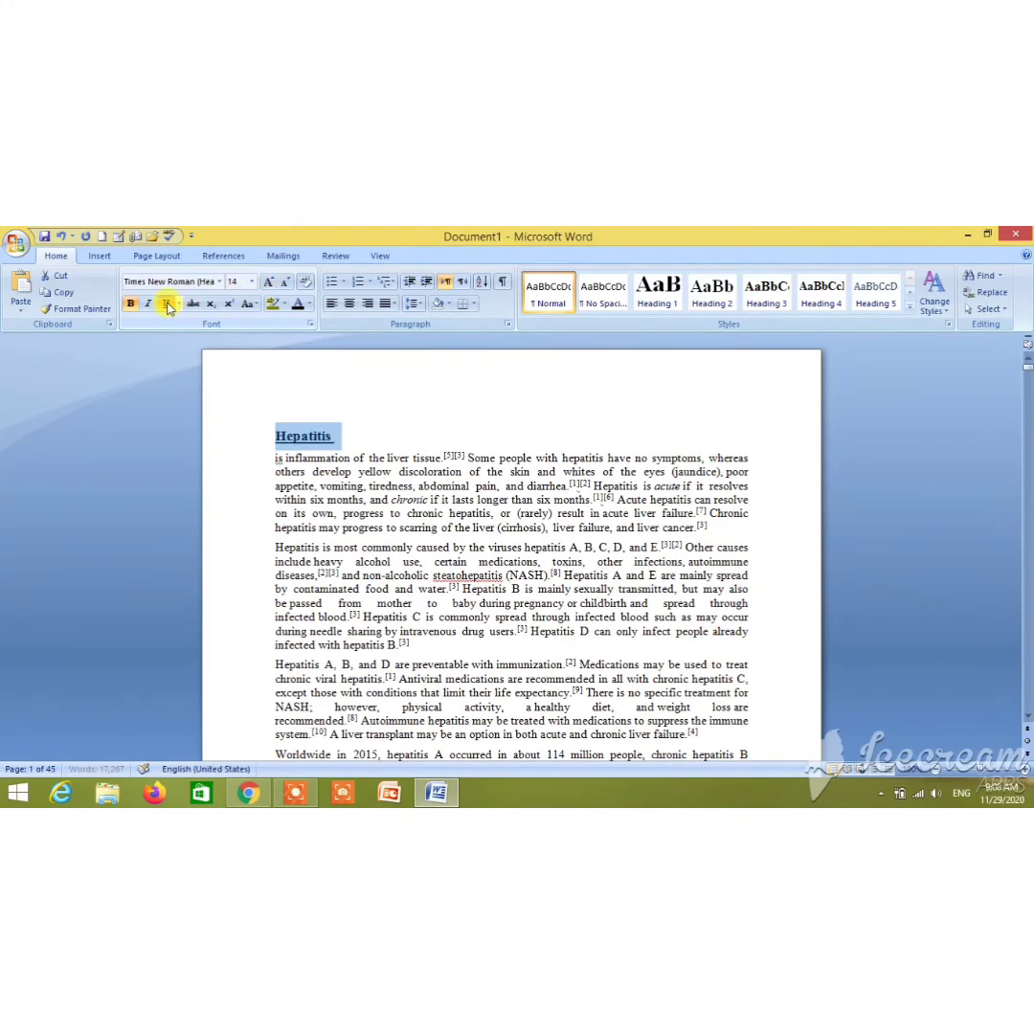
{"action": "left_click", "coordinate": [169, 305]}
Give the Hepatitis heading an arrow bullet aligned at the left margin
{"action": "left_click", "coordinate": [345, 283]}
{"action": "left_click", "coordinate": [341, 358]}
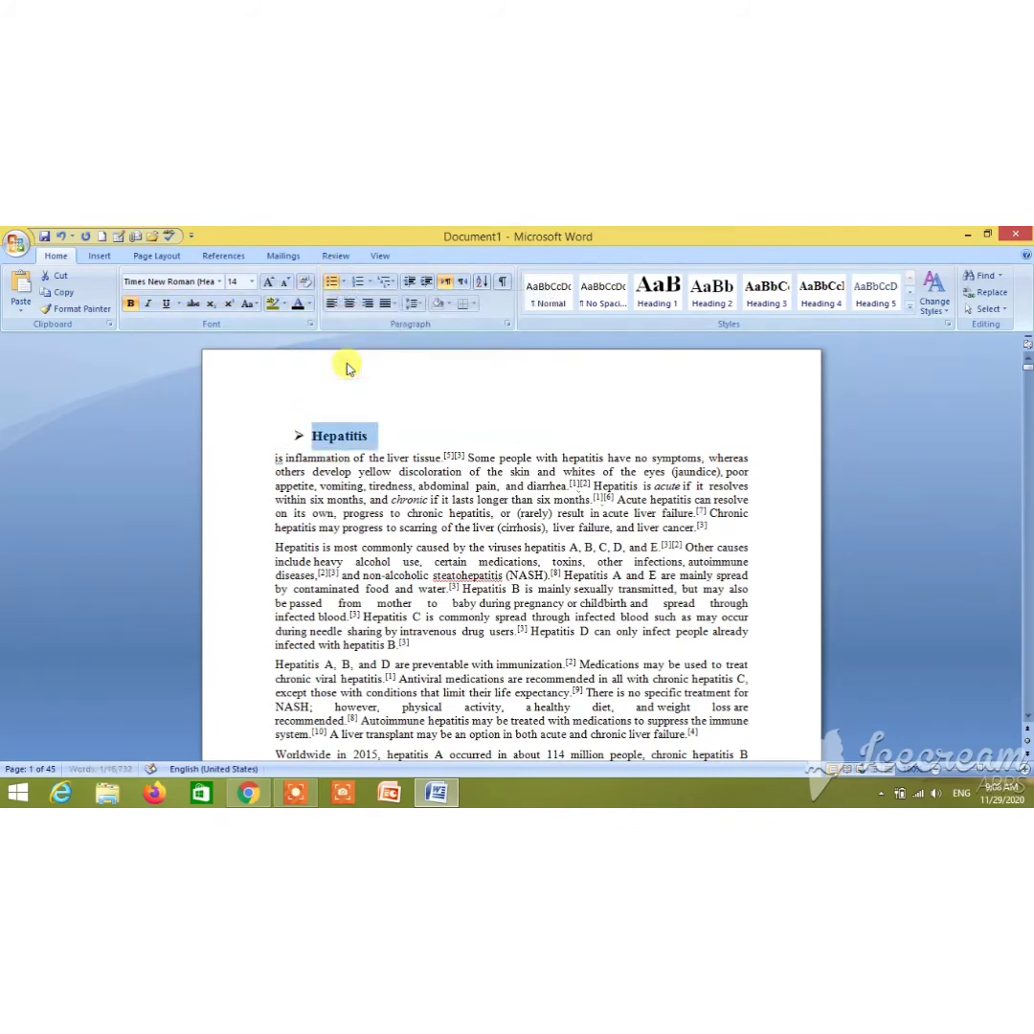
{"action": "left_click", "coordinate": [415, 284]}
{"action": "left_click", "coordinate": [353, 436]}
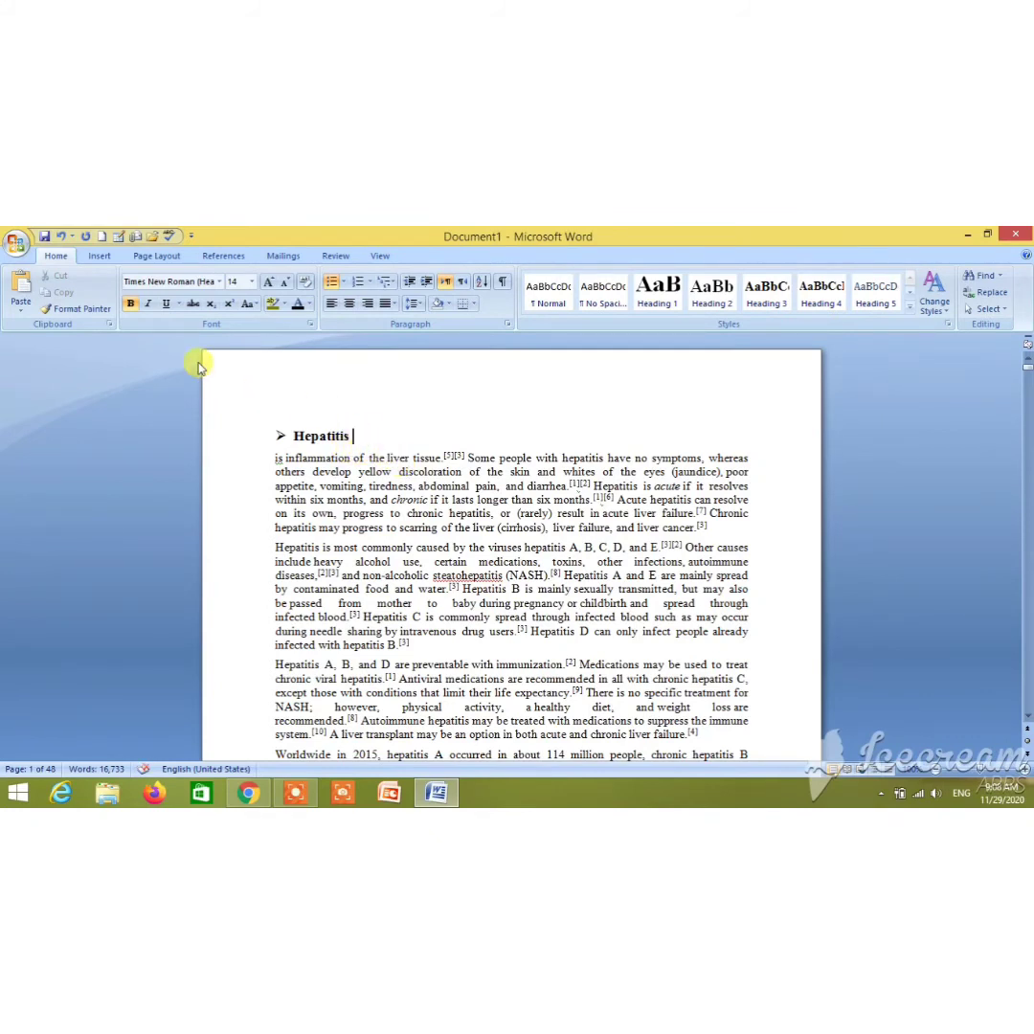
Apply a 3 pt solid black Box page border to the whole document
{"action": "left_click", "coordinate": [156, 256]}
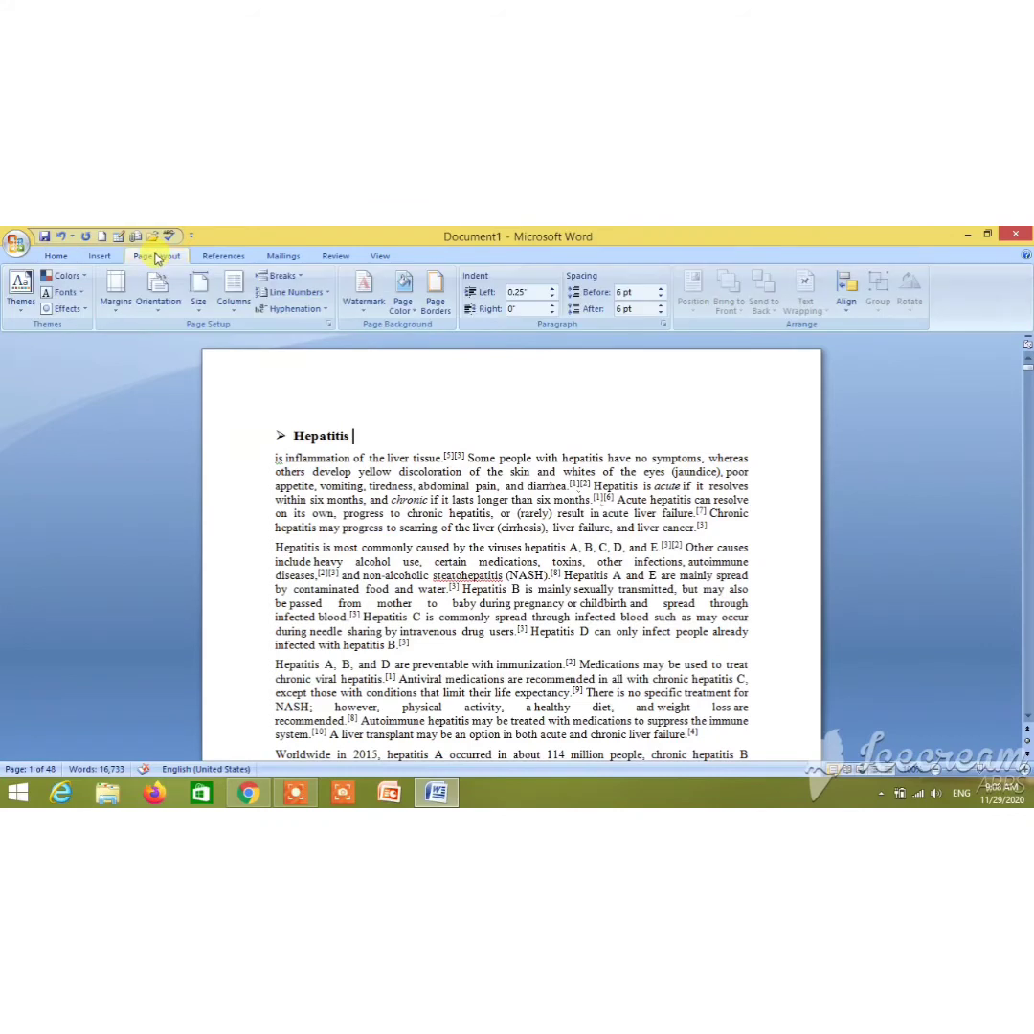
{"action": "left_click", "coordinate": [435, 303]}
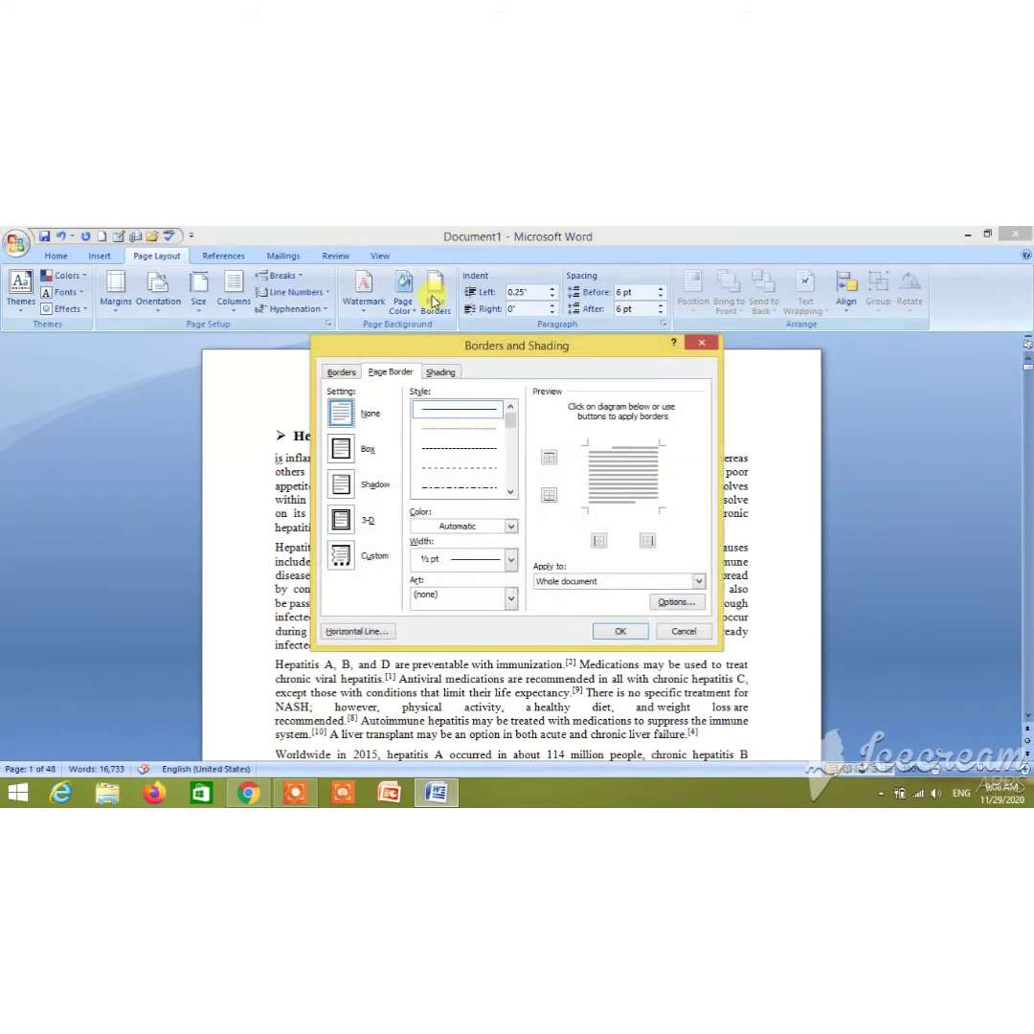
{"action": "left_click", "coordinate": [341, 456]}
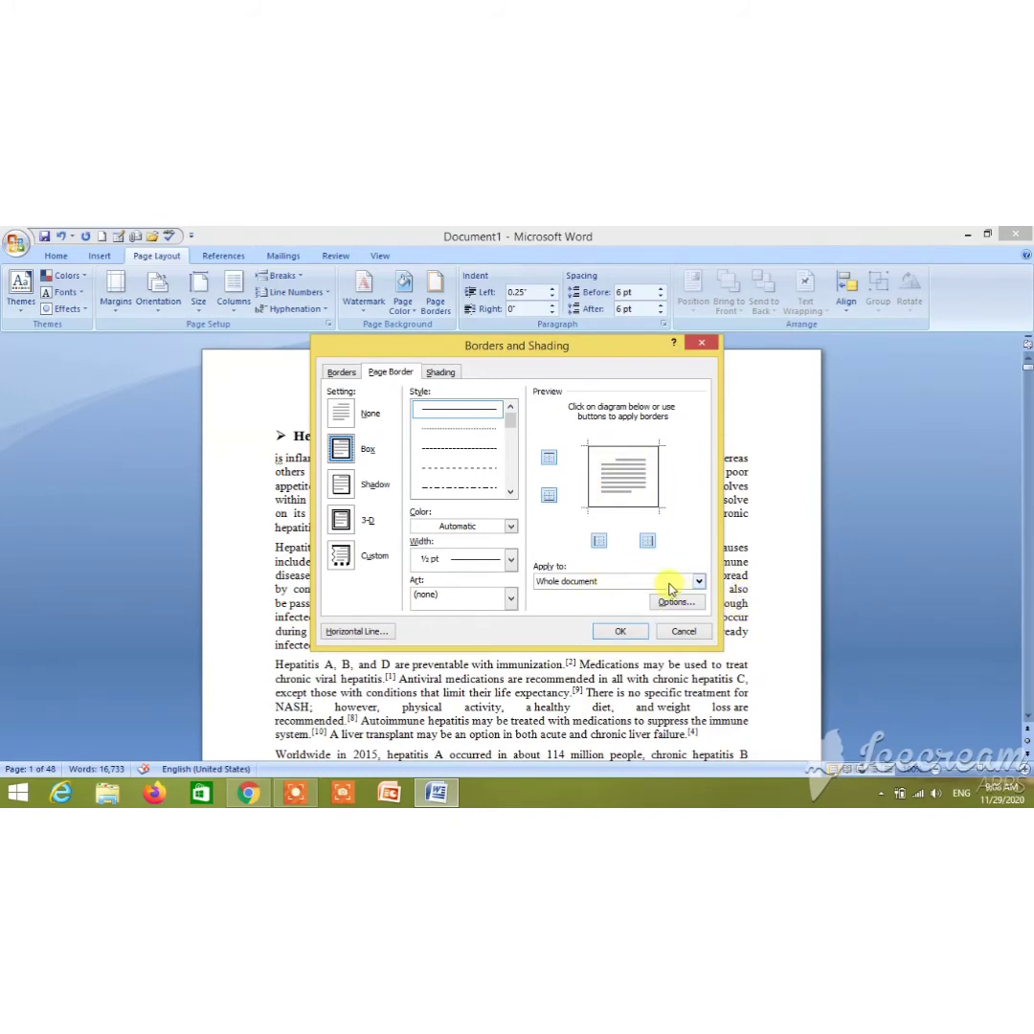
{"action": "left_click", "coordinate": [510, 491]}
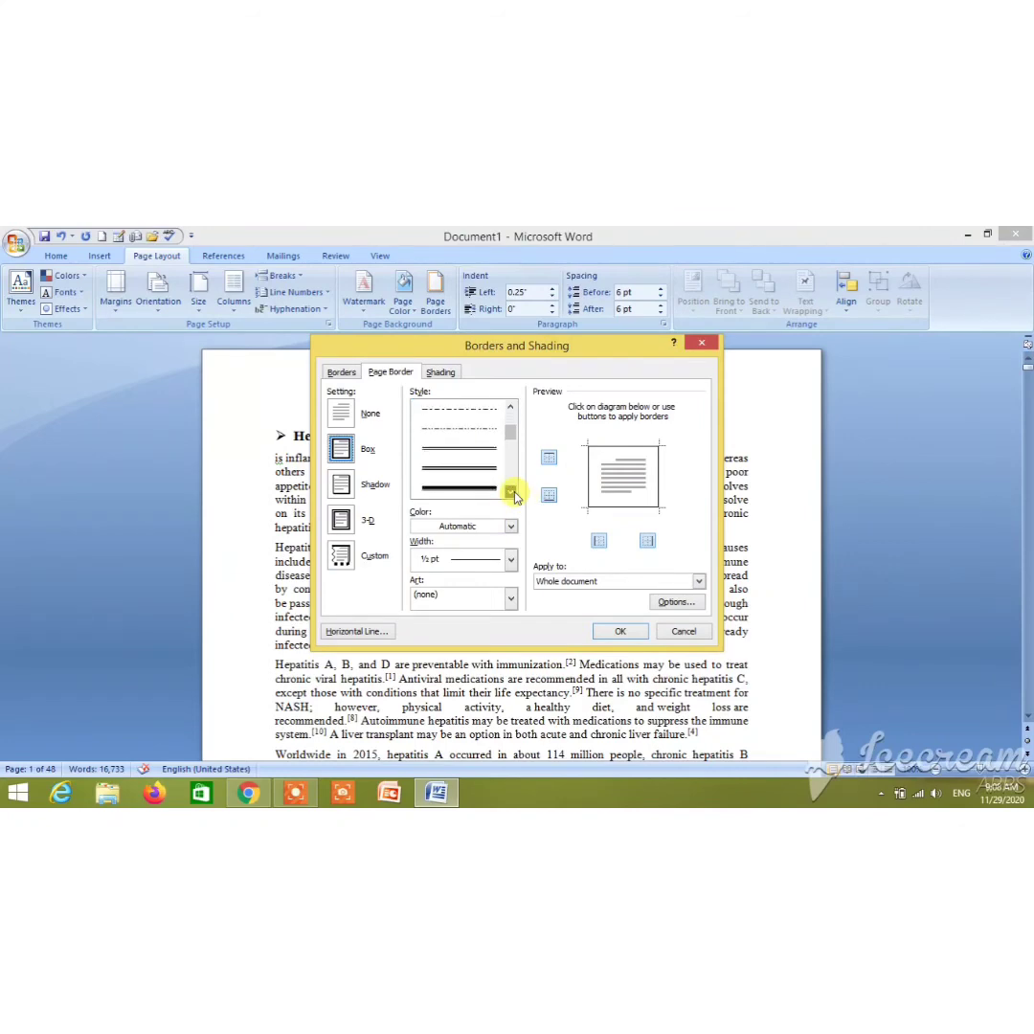
{"action": "left_click", "coordinate": [469, 489]}
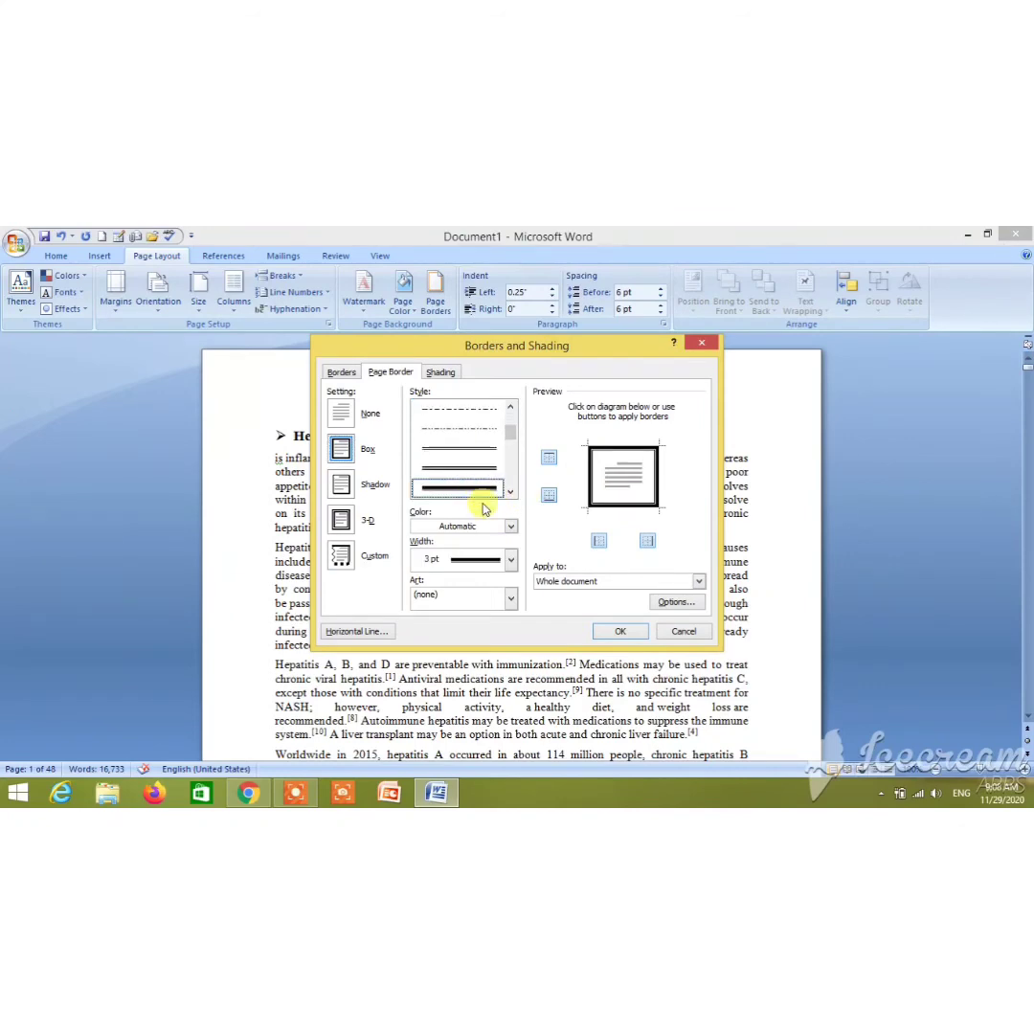
{"action": "left_click", "coordinate": [620, 630]}
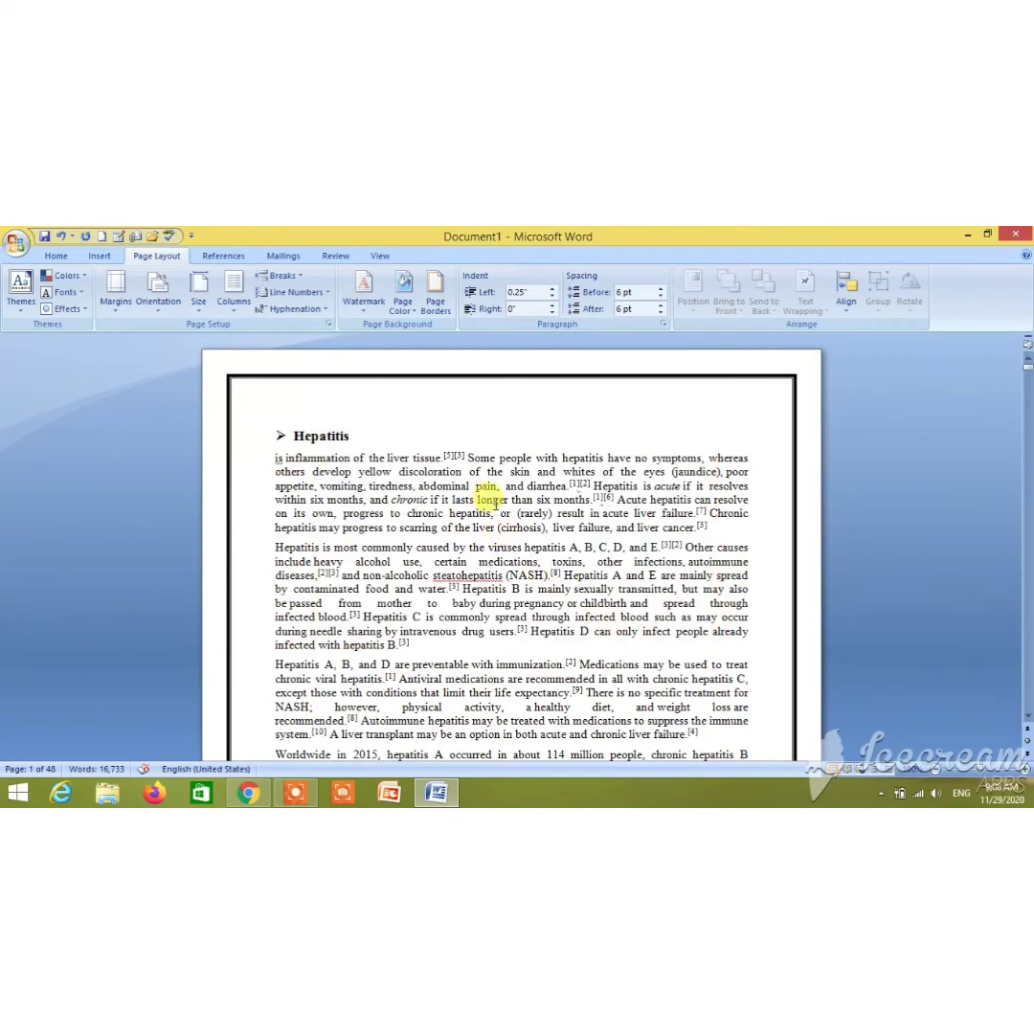
{"action": "scroll", "coordinate": [495, 504], "scroll_direction": "down", "scroll_amount": 5}
{"action": "scroll", "coordinate": [495, 504], "scroll_direction": "down", "scroll_amount": 10}
{"action": "scroll", "coordinate": [495, 504], "scroll_direction": "down", "scroll_amount": 5}
{"action": "scroll", "coordinate": [497, 509], "scroll_direction": "up", "scroll_amount": 5}
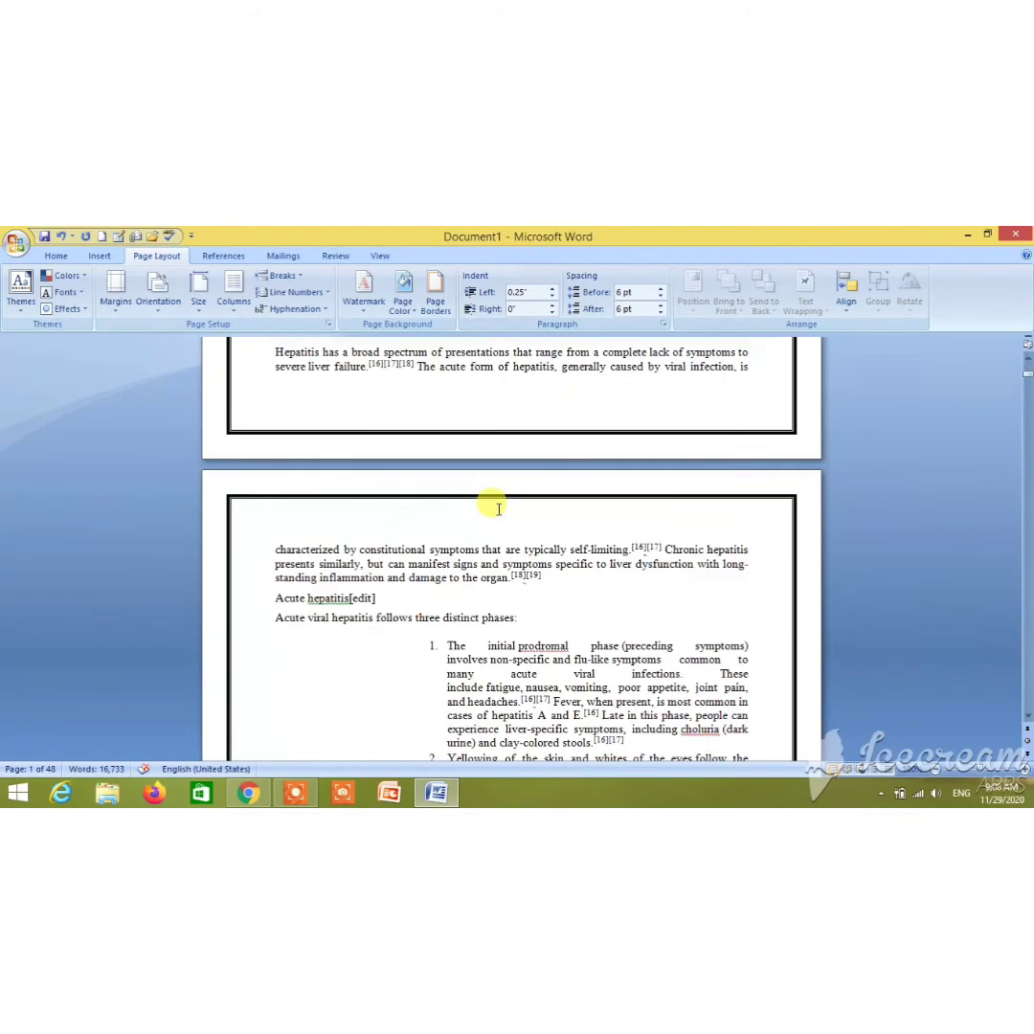
{"action": "scroll", "coordinate": [498, 508], "scroll_direction": "up", "scroll_amount": 10}
{"action": "scroll", "coordinate": [496, 506], "scroll_direction": "up", "scroll_amount": 4}
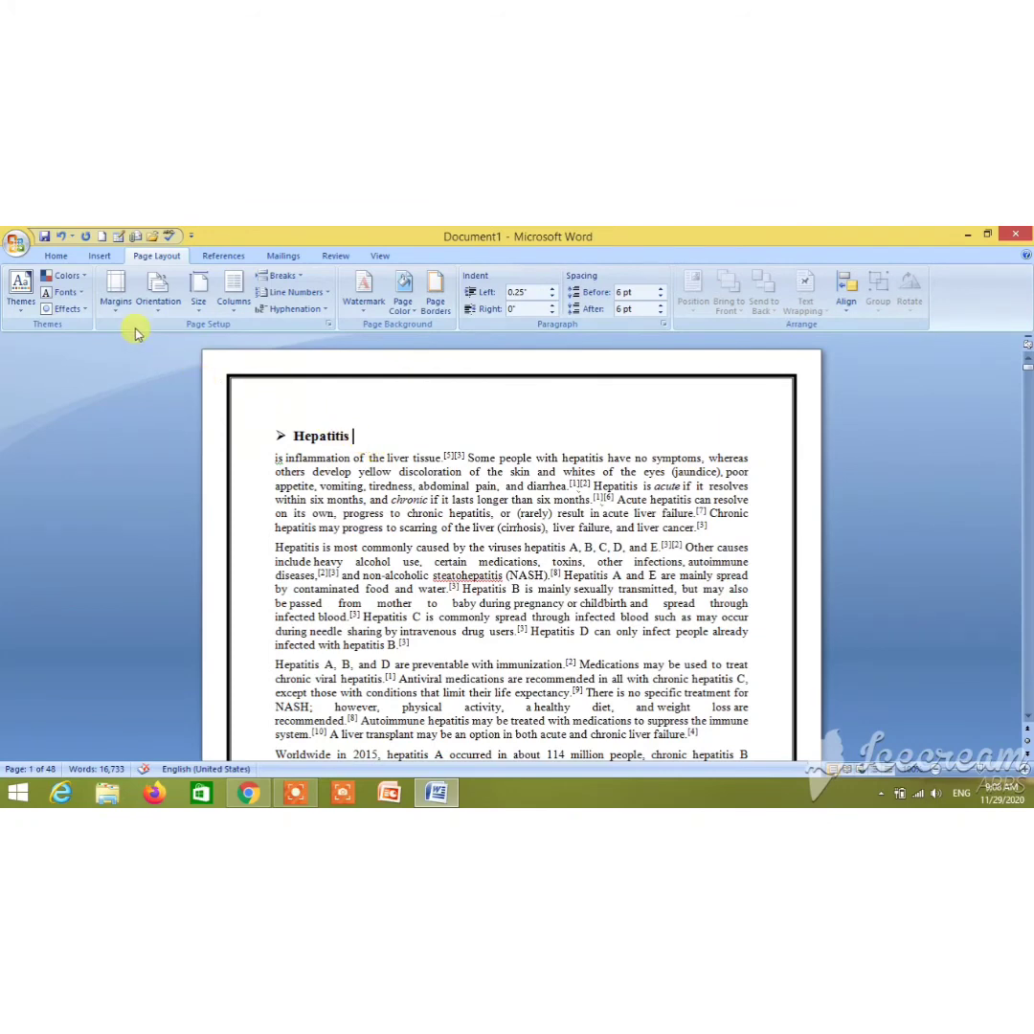
Insert a Bottom of Page 'Thick Line' page number in the footer
{"action": "left_click", "coordinate": [98, 256]}
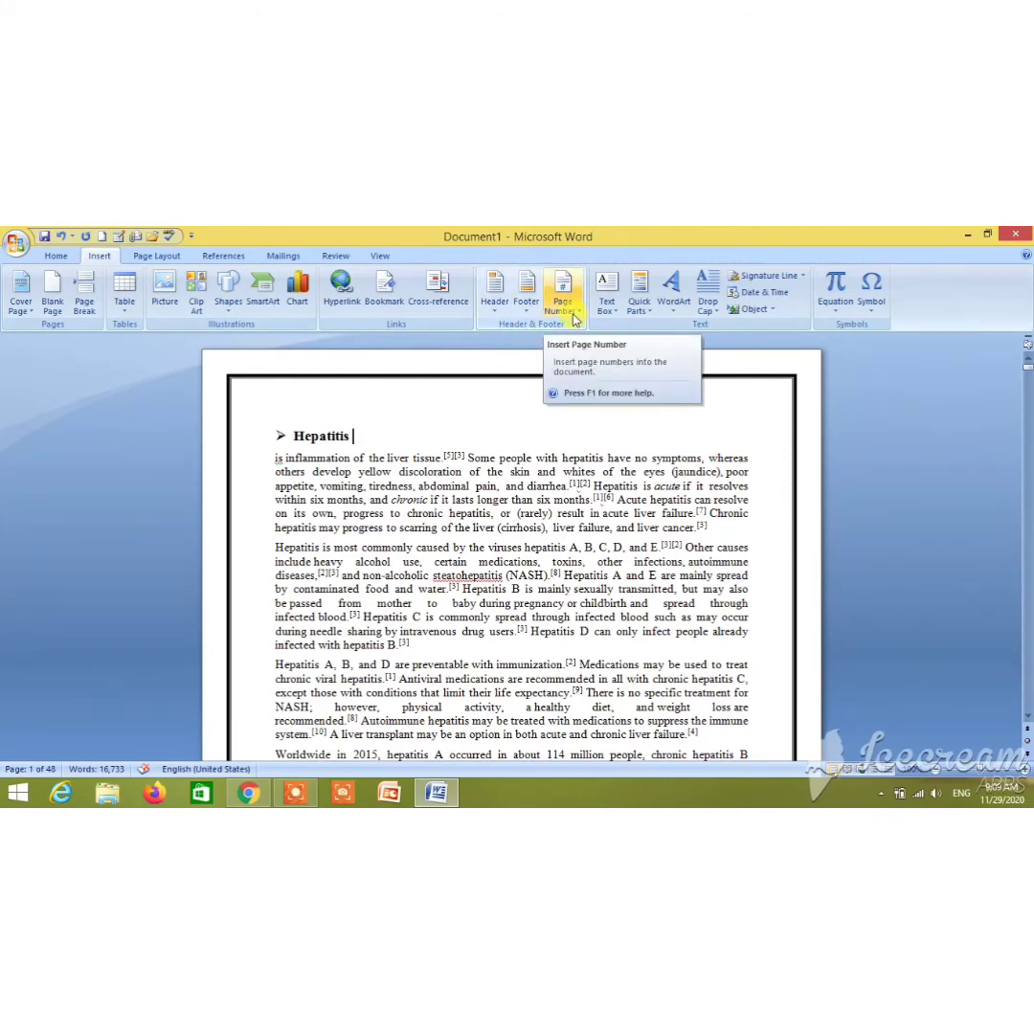
{"action": "left_click", "coordinate": [562, 287]}
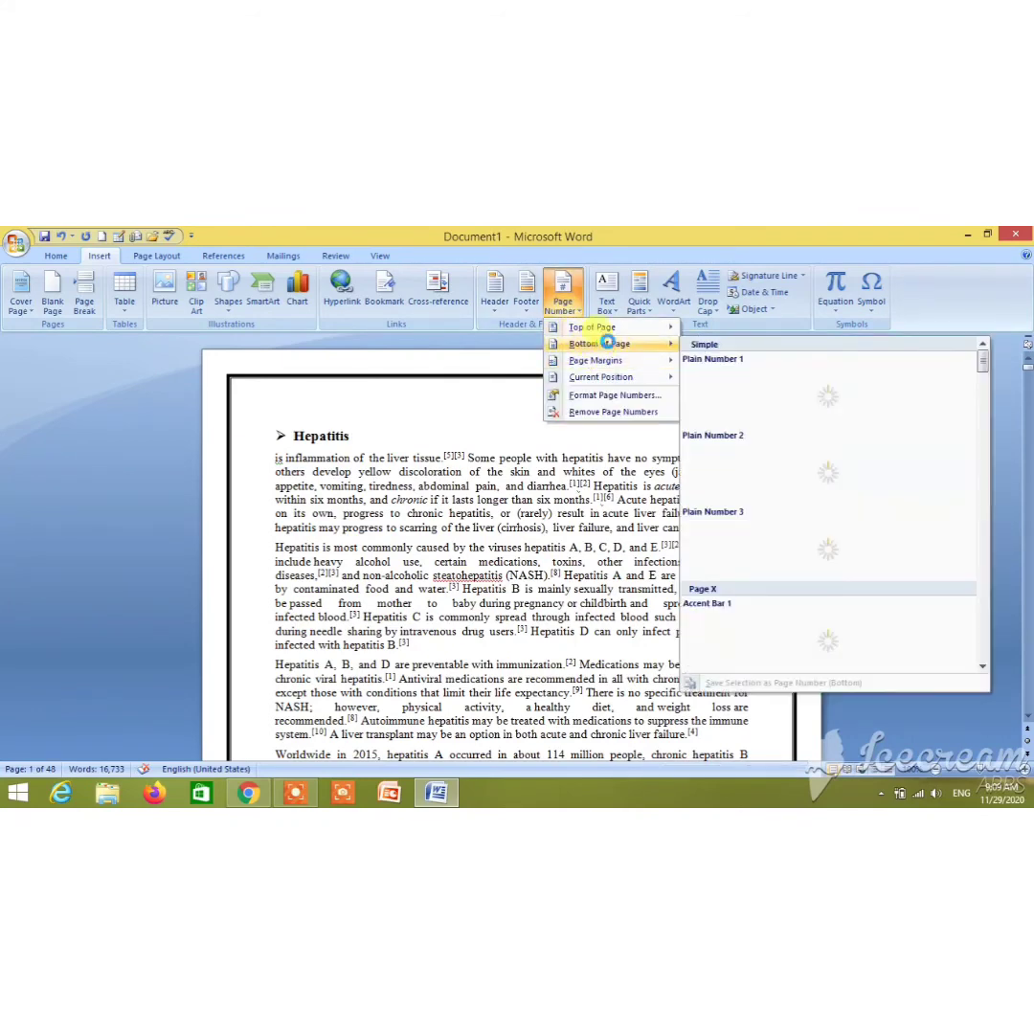
{"action": "left_click", "coordinate": [595, 343]}
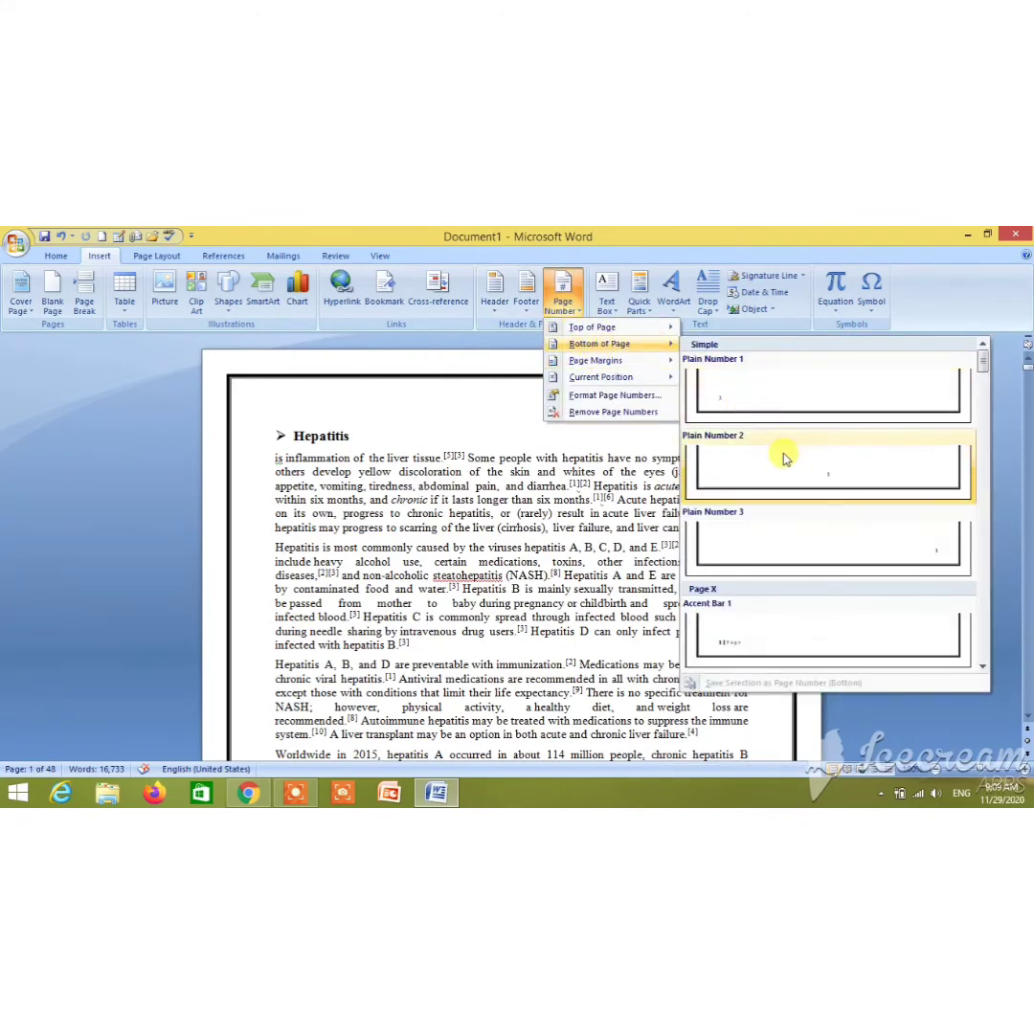
{"action": "scroll", "coordinate": [784, 458], "scroll_direction": "down", "scroll_amount": 5}
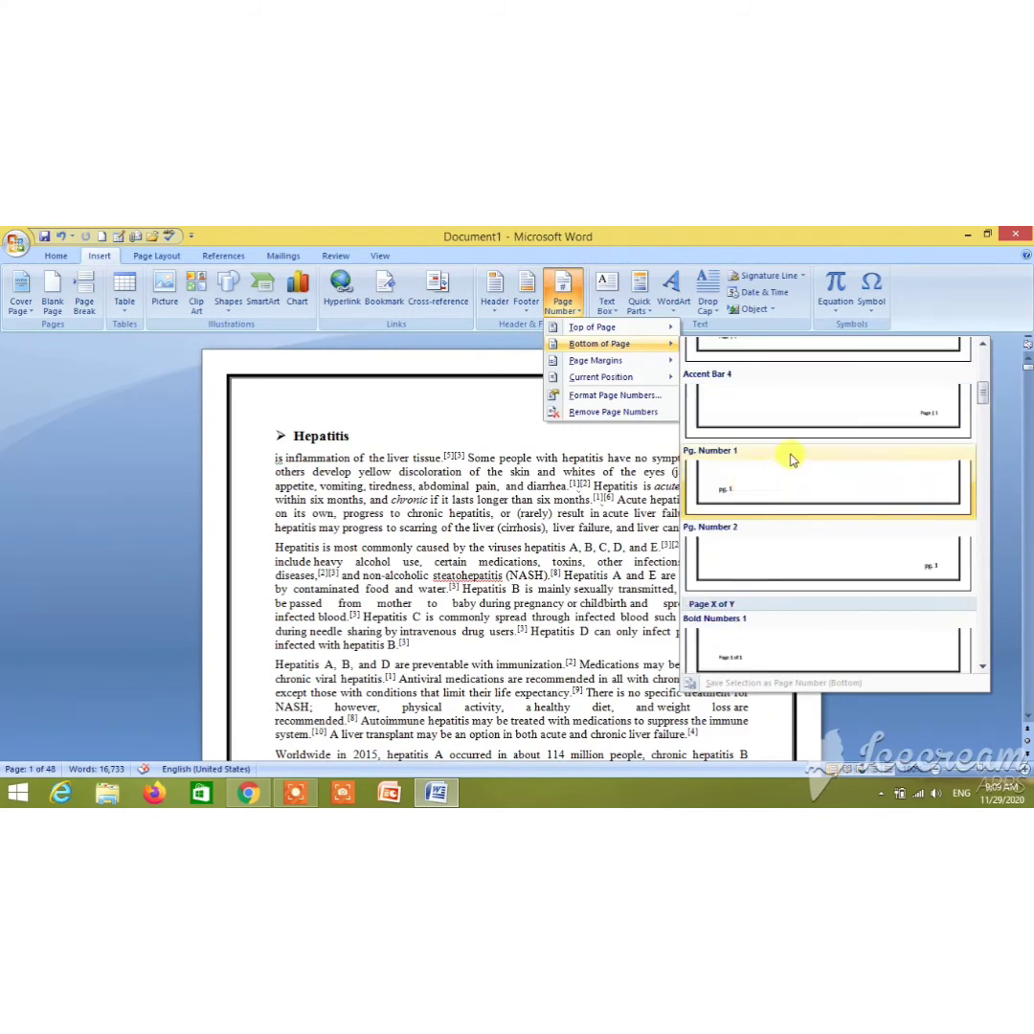
{"action": "scroll", "coordinate": [833, 416], "scroll_direction": "down", "scroll_amount": 3}
{"action": "scroll", "coordinate": [832, 416], "scroll_direction": "down", "scroll_amount": 3}
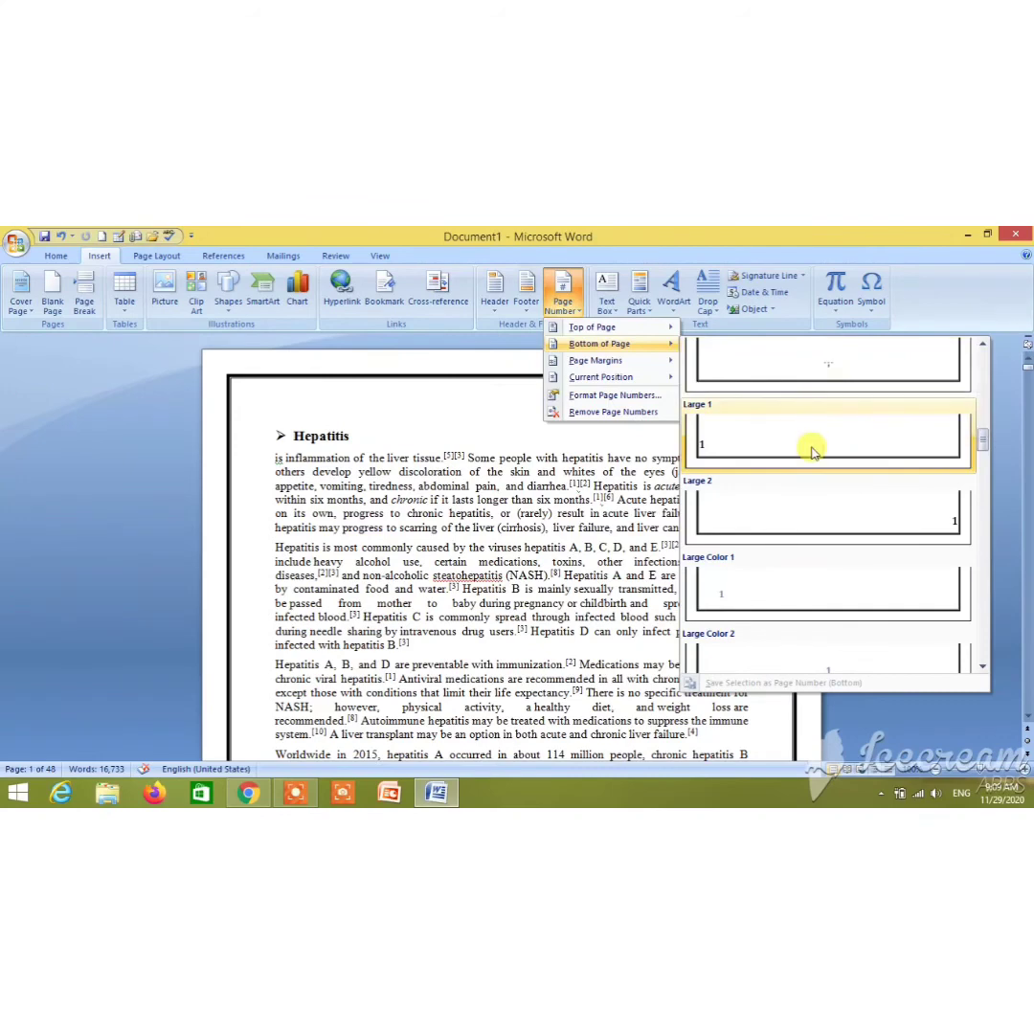
{"action": "scroll", "coordinate": [807, 501], "scroll_direction": "down", "scroll_amount": 3}
{"action": "scroll", "coordinate": [797, 512], "scroll_direction": "down", "scroll_amount": 3}
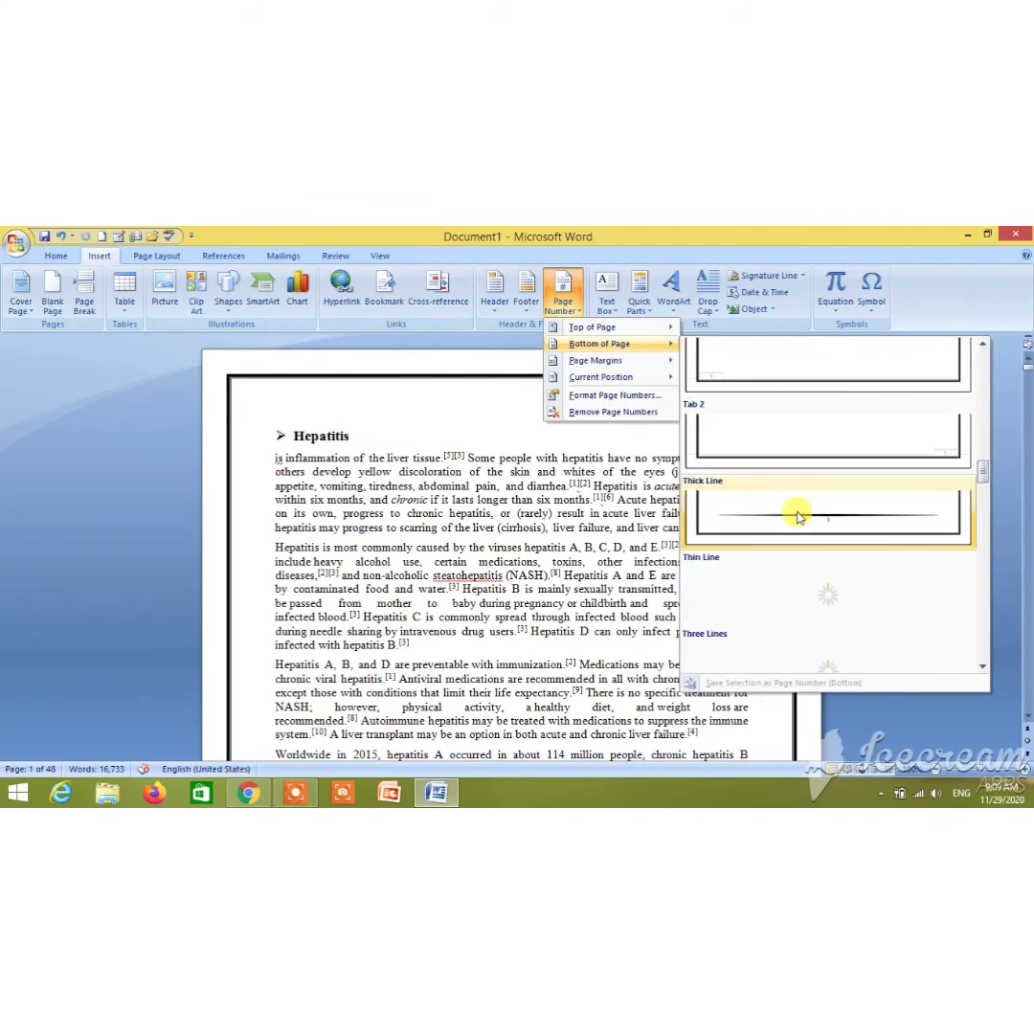
{"action": "left_click", "coordinate": [819, 505]}
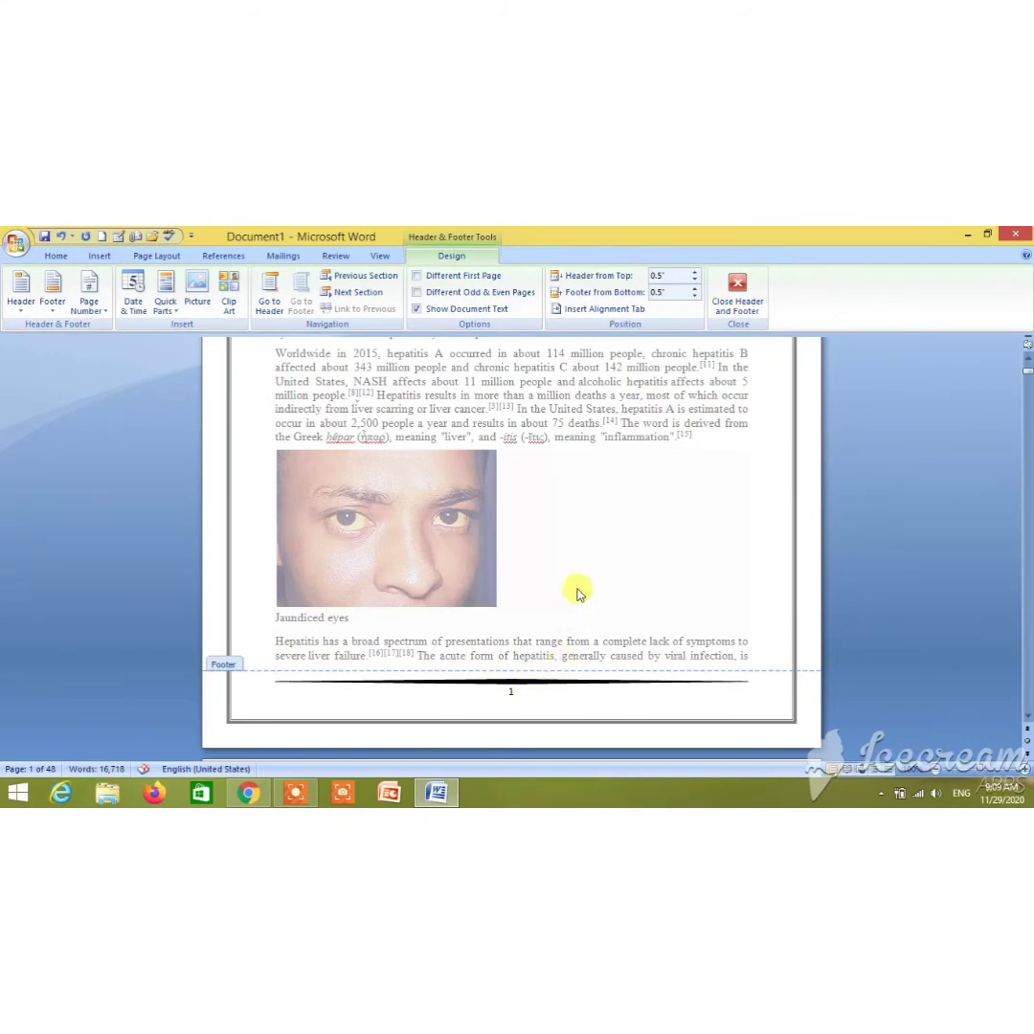
Reduce Header from Top to 0.3 inch and close header and footer editing
{"action": "left_click", "coordinate": [695, 278]}
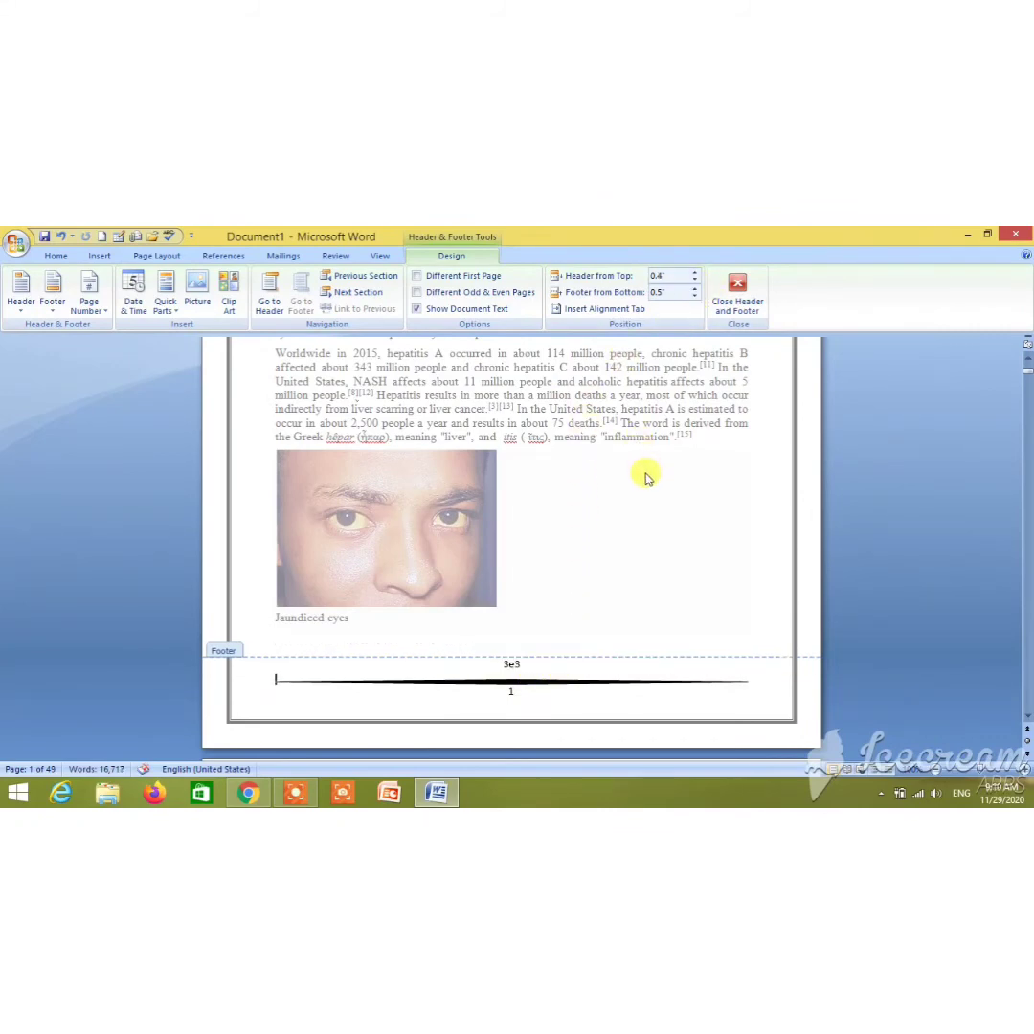
{"action": "left_click", "coordinate": [695, 279]}
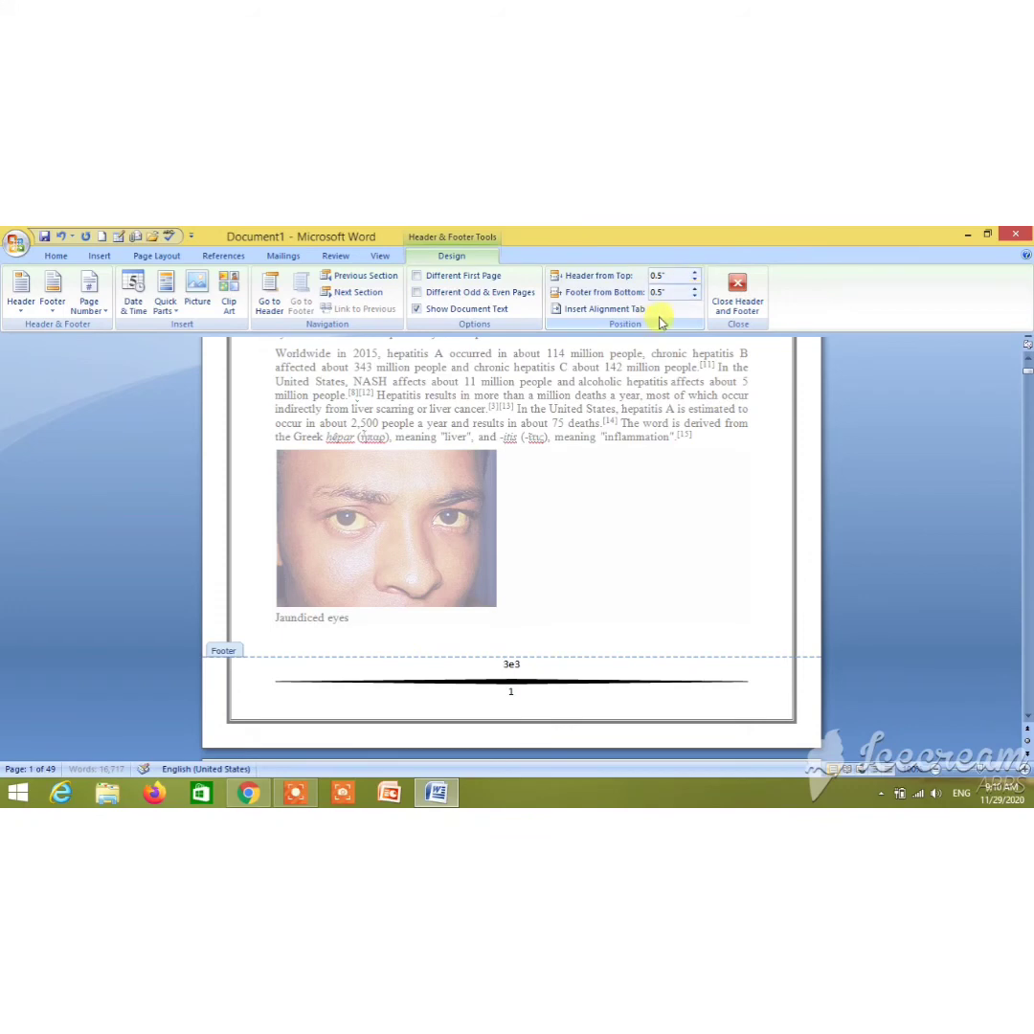
{"action": "left_click", "coordinate": [751, 316]}
{"action": "scroll", "coordinate": [574, 447], "scroll_direction": "down", "scroll_amount": 4}
{"action": "scroll", "coordinate": [570, 441], "scroll_direction": "down", "scroll_amount": 4}
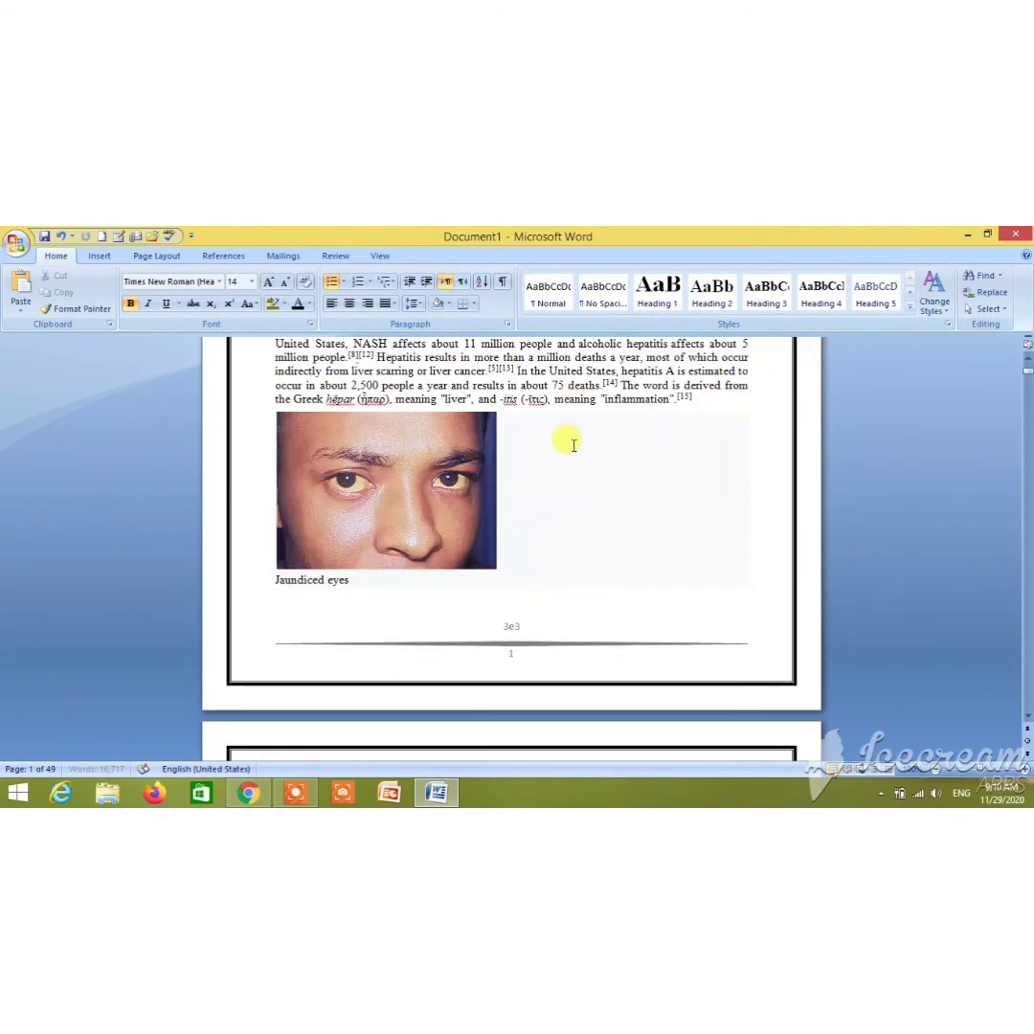
{"action": "scroll", "coordinate": [569, 439], "scroll_direction": "down", "scroll_amount": 3}
{"action": "scroll", "coordinate": [555, 469], "scroll_direction": "down", "scroll_amount": 5}
Add about 18 empty arrow-bulleted lines above the Hepatitis heading and select them
{"action": "scroll", "coordinate": [555, 472], "scroll_direction": "down", "scroll_amount": 5}
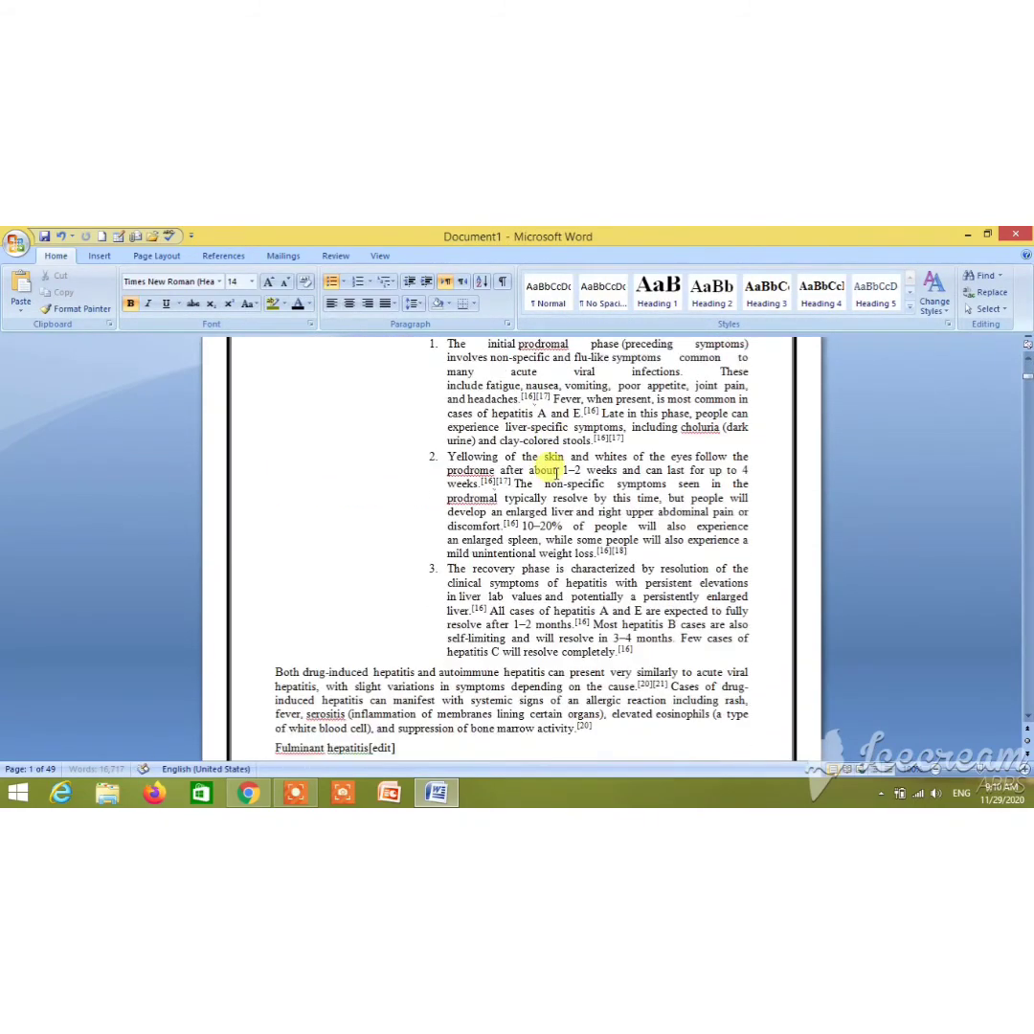
{"action": "scroll", "coordinate": [555, 472], "scroll_direction": "down", "scroll_amount": 5}
{"action": "scroll", "coordinate": [555, 471], "scroll_direction": "up", "scroll_amount": 6}
{"action": "scroll", "coordinate": [555, 472], "scroll_direction": "up", "scroll_amount": 5}
{"action": "scroll", "coordinate": [556, 471], "scroll_direction": "up", "scroll_amount": 10}
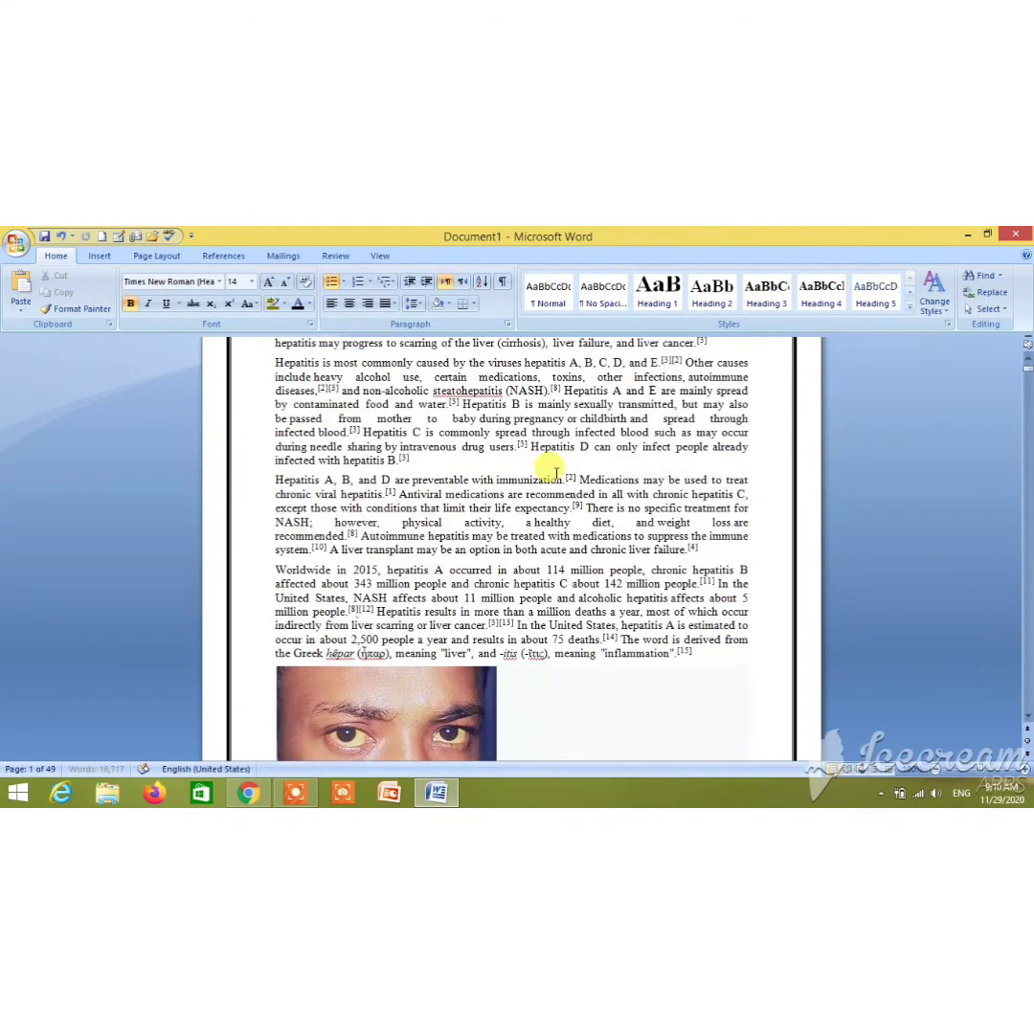
{"action": "scroll", "coordinate": [550, 466], "scroll_direction": "up", "scroll_amount": 4}
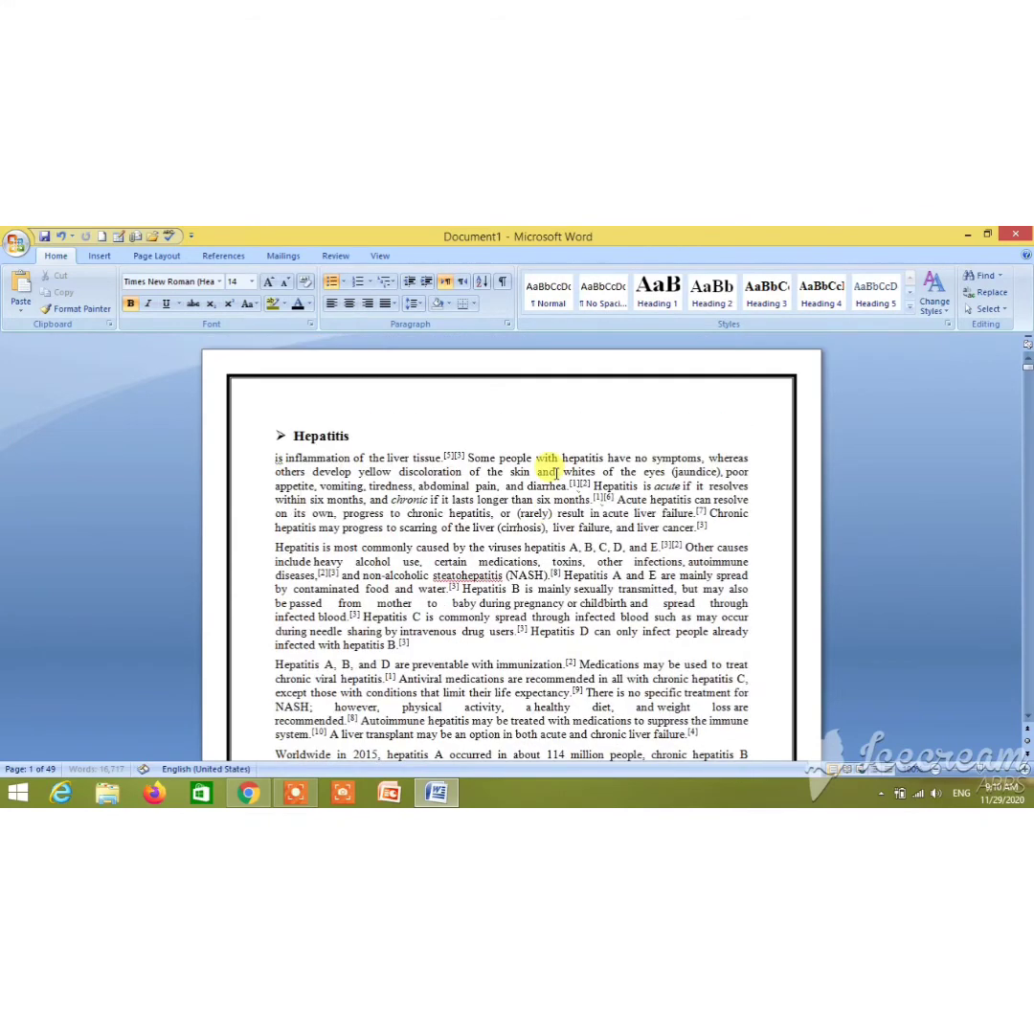
{"action": "left_click", "coordinate": [277, 432]}
{"action": "left_click", "coordinate": [295, 431]}
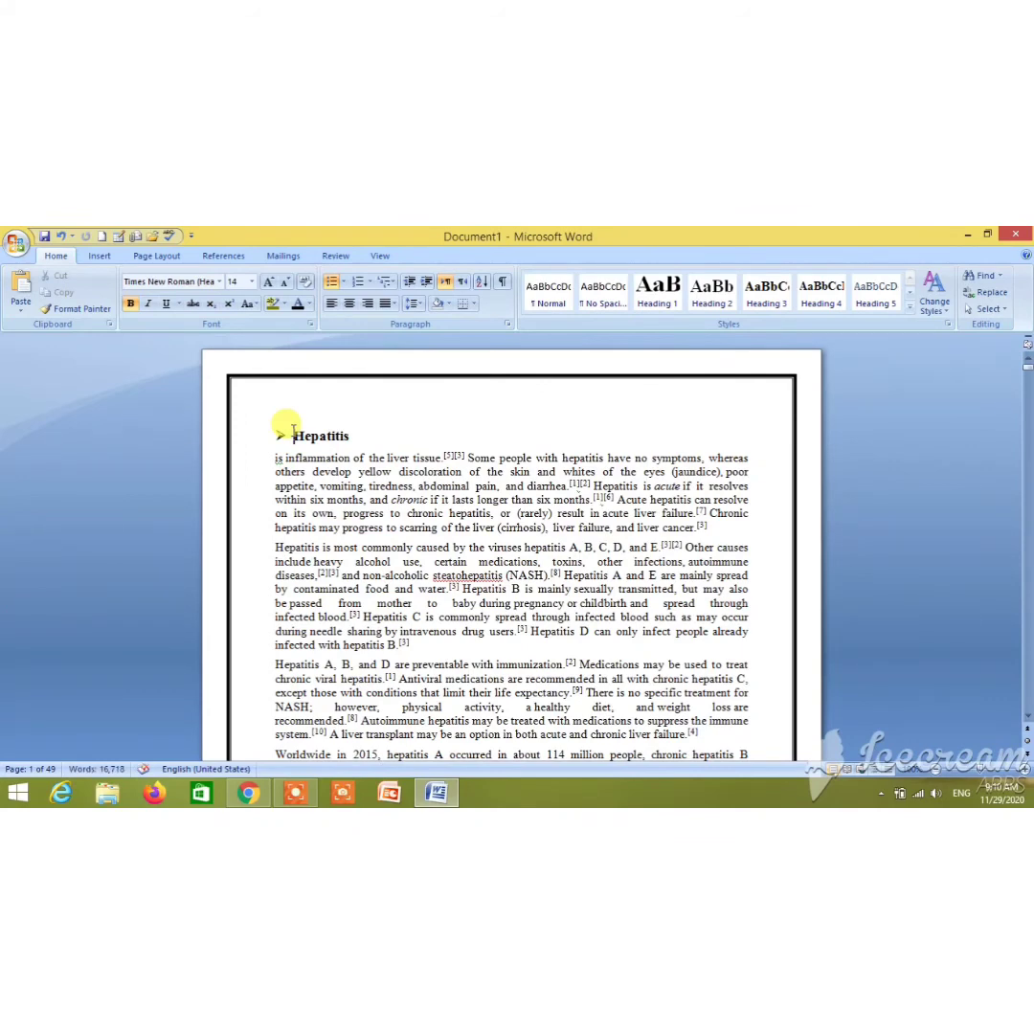
{"action": "key", "text": "Return"}
{"action": "key", "text": "Return"}
{"action": "key", "text": "Return"}
{"action": "key", "text": "Return"}
{"action": "key", "text": "Return"}
{"action": "key", "text": "Return"}
{"action": "key", "text": "Return"}
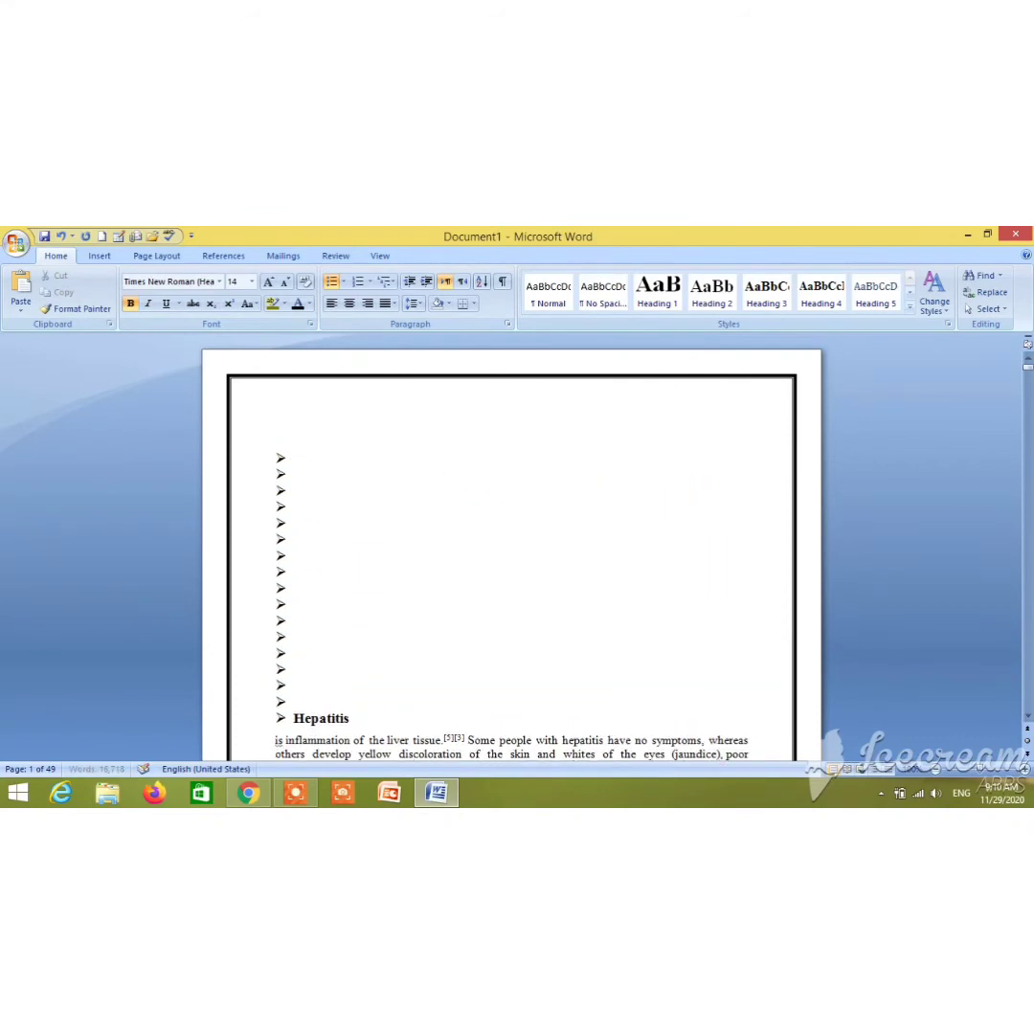
{"action": "key", "text": "Return"}
{"action": "key", "text": "Return"}
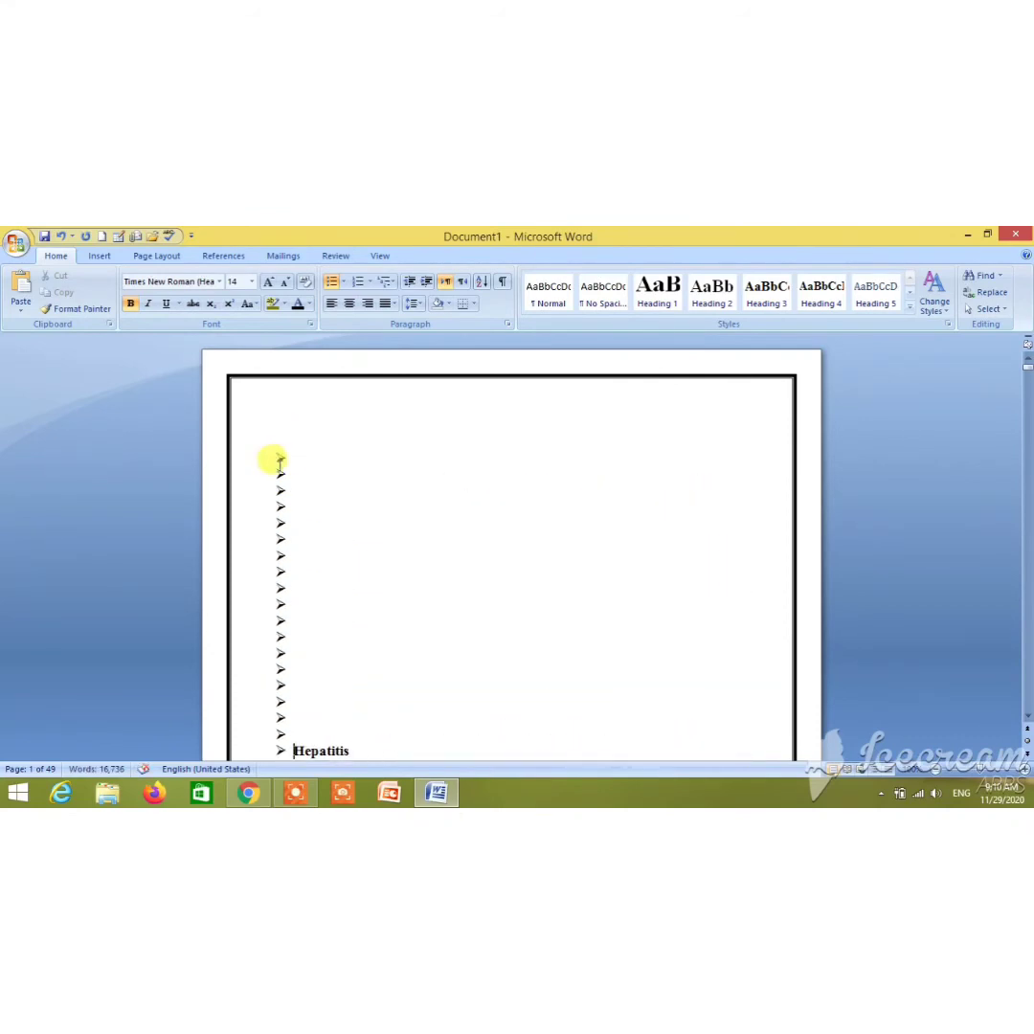
{"action": "left_click", "coordinate": [276, 730]}
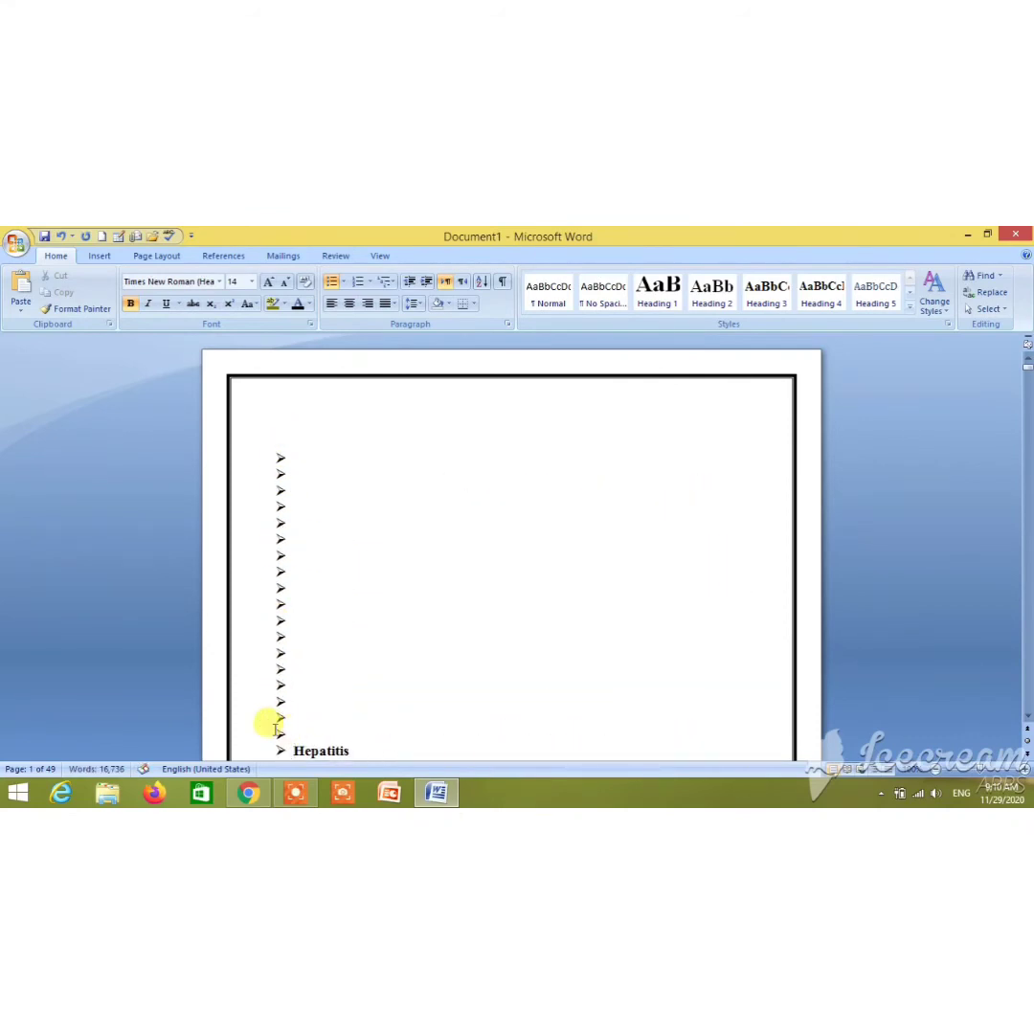
{"action": "left_click_drag", "start_coordinate": [276, 730], "coordinate": [307, 462]}
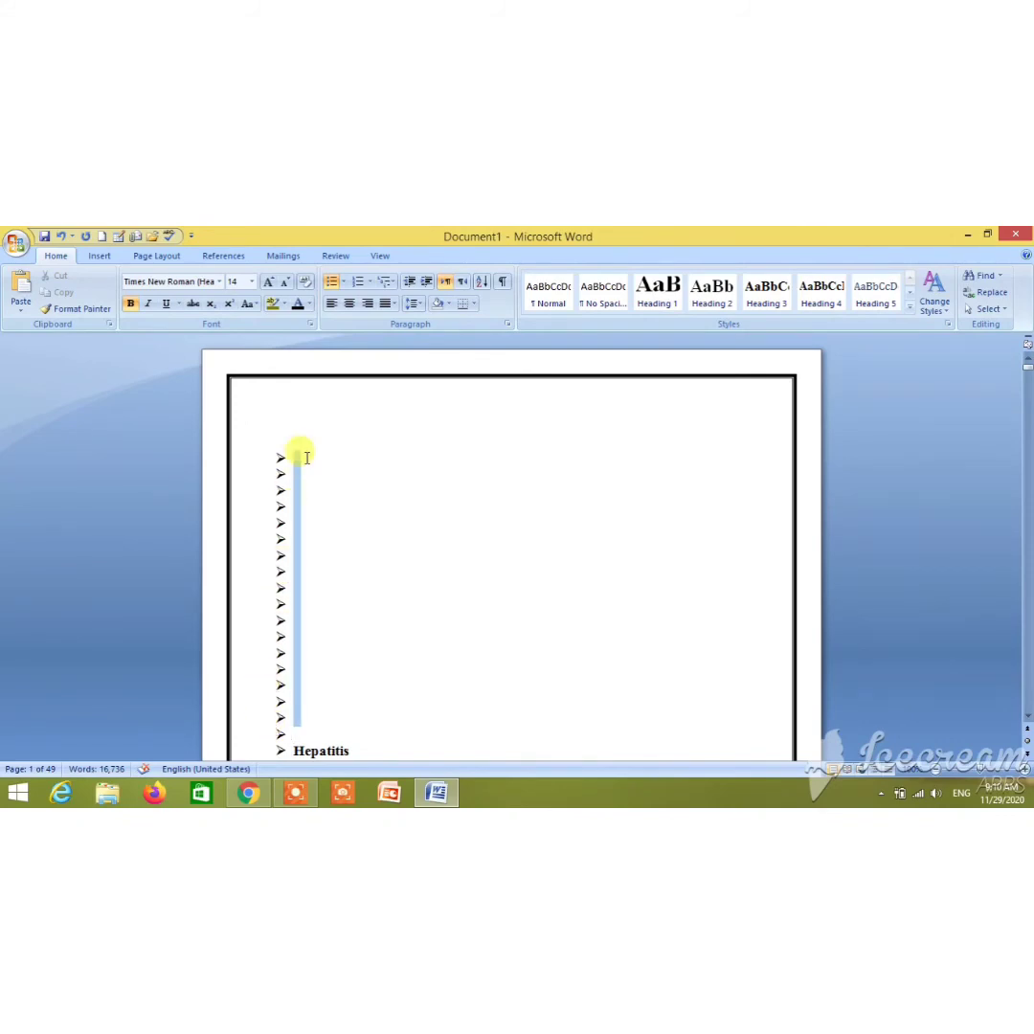
Remove the extra empty bullets and enter cover labels Assighnmet, Topic, Subject, Submitted to
{"action": "key", "text": "Delete"}
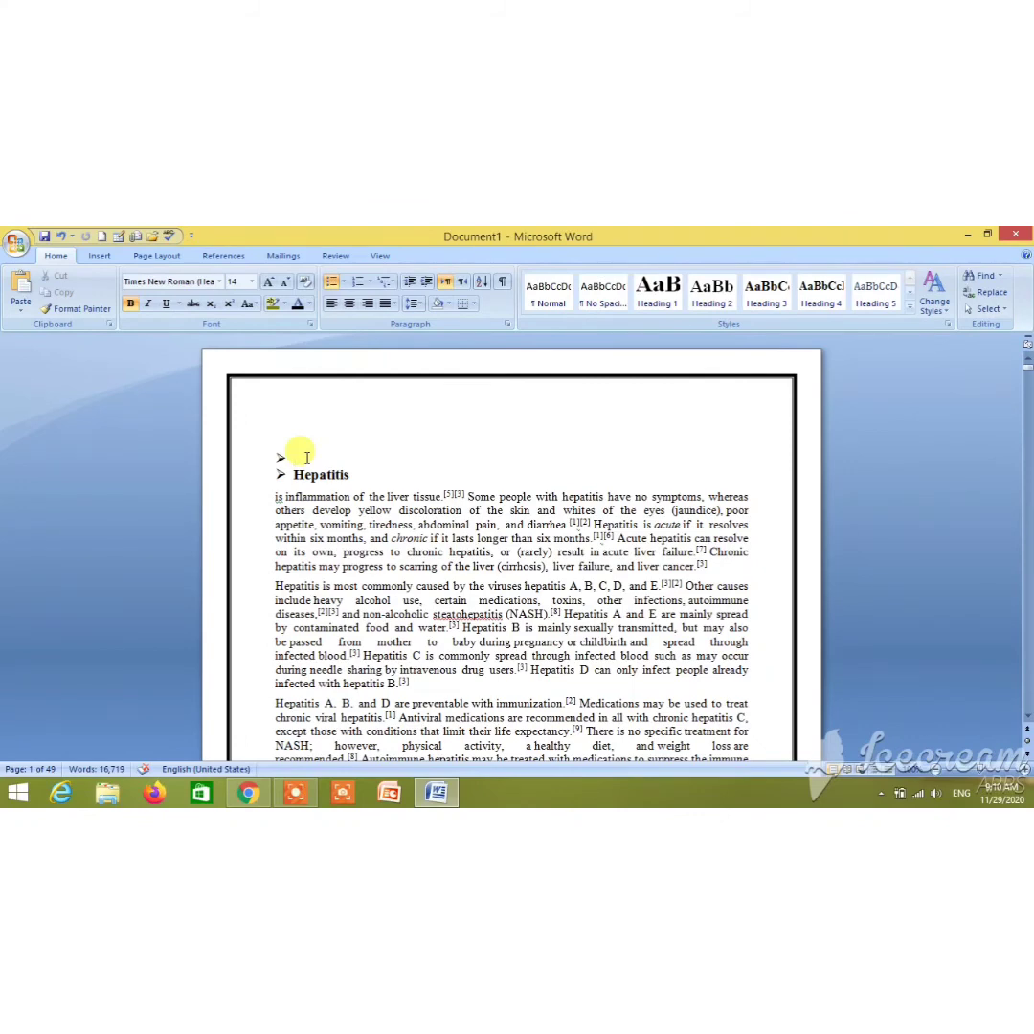
{"action": "type", "text": "assig"}
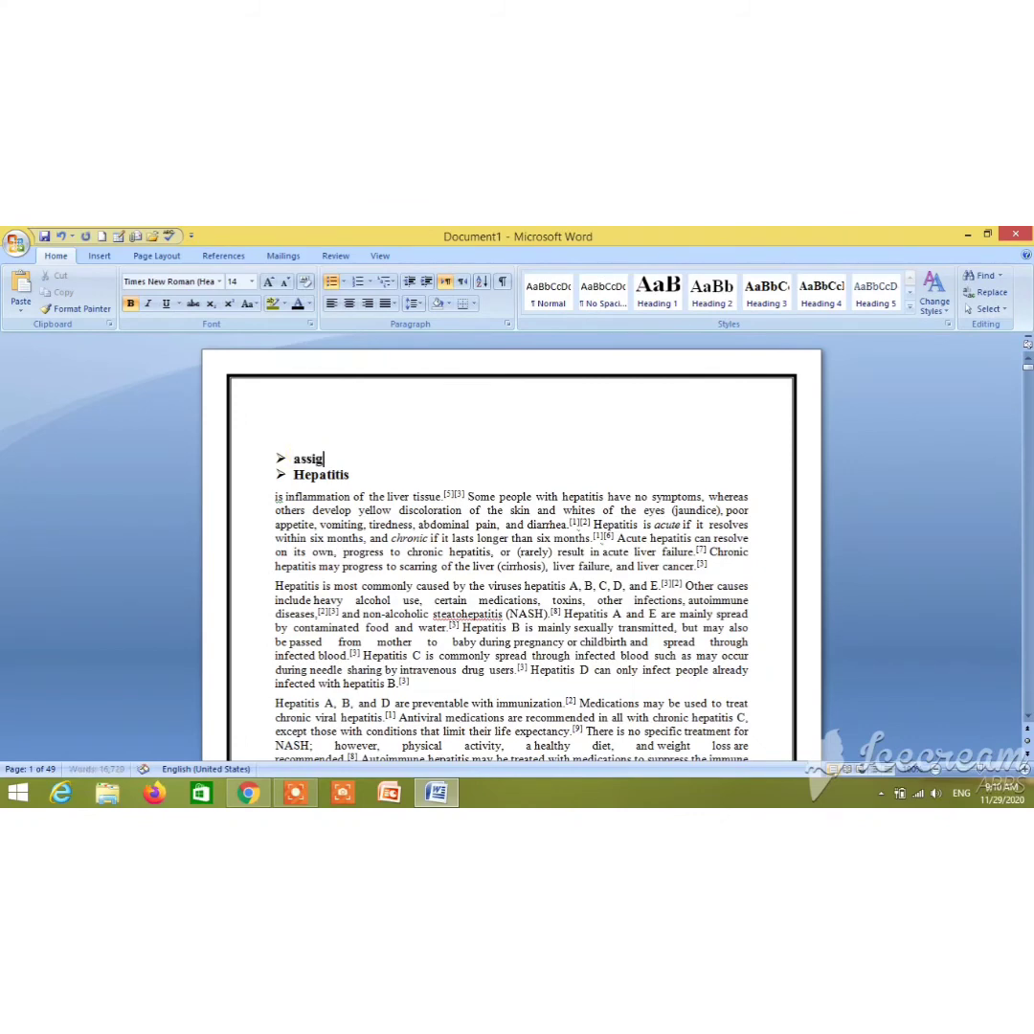
{"action": "type", "text": "h"}
{"action": "type", "text": "nmet"}
{"action": "key", "text": "Return"}
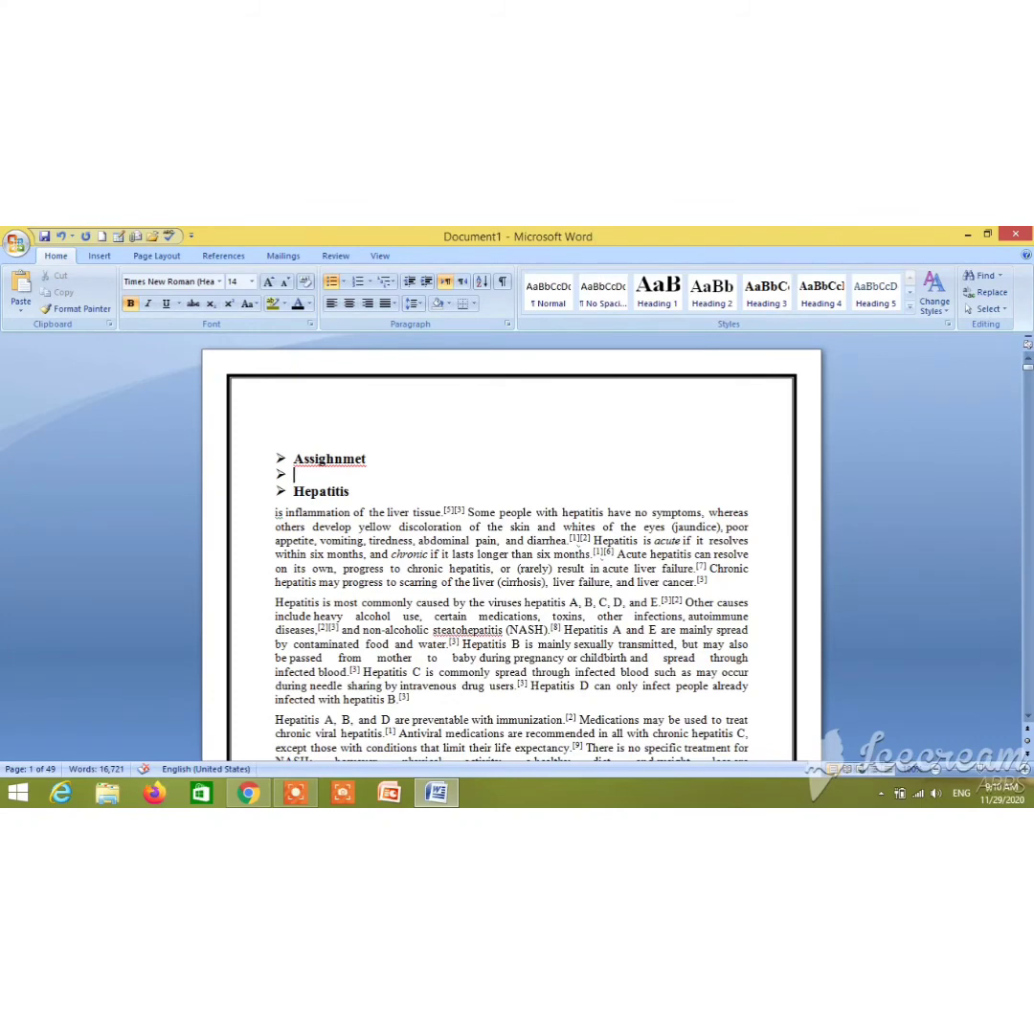
{"action": "type", "text": "topi"}
{"action": "type", "text": "c"}
{"action": "key", "text": "Return"}
{"action": "type", "text": "s"}
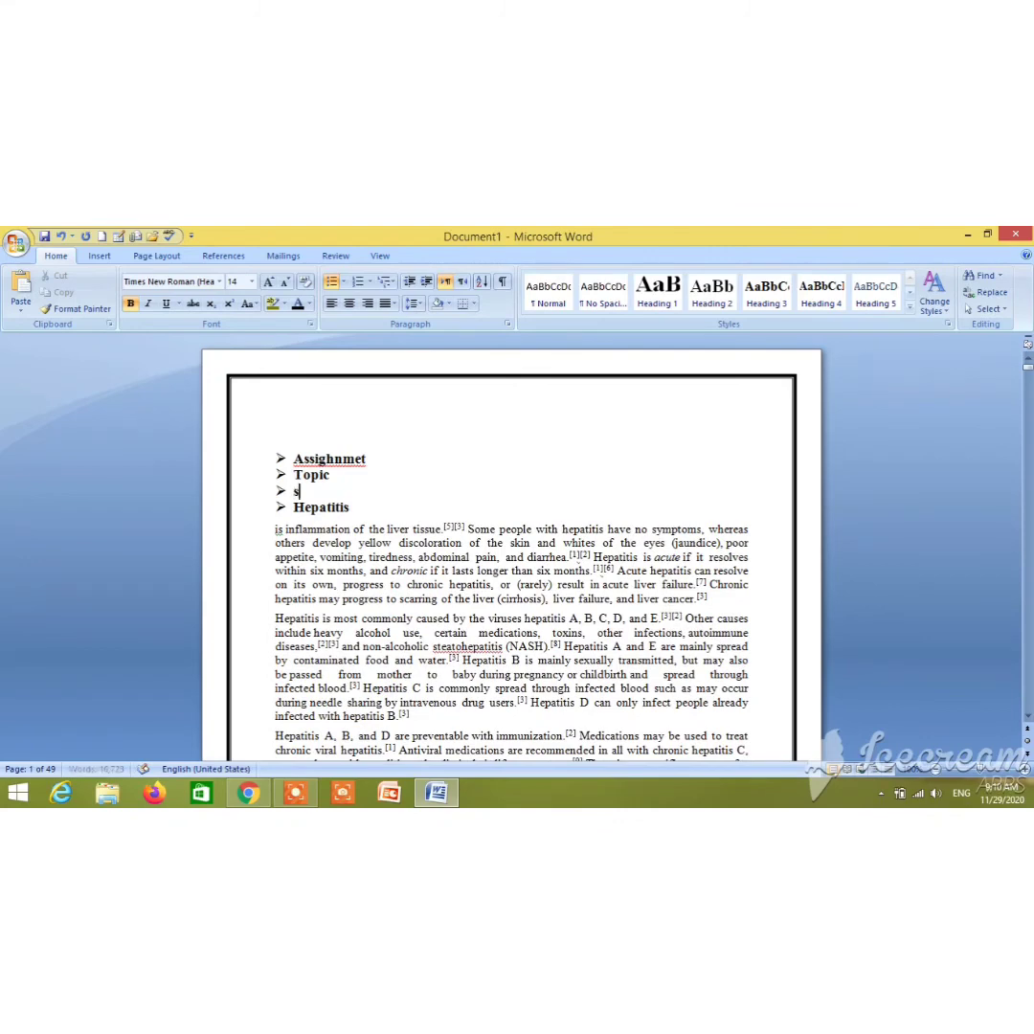
{"action": "type", "text": "ubject"}
{"action": "key", "text": "Return"}
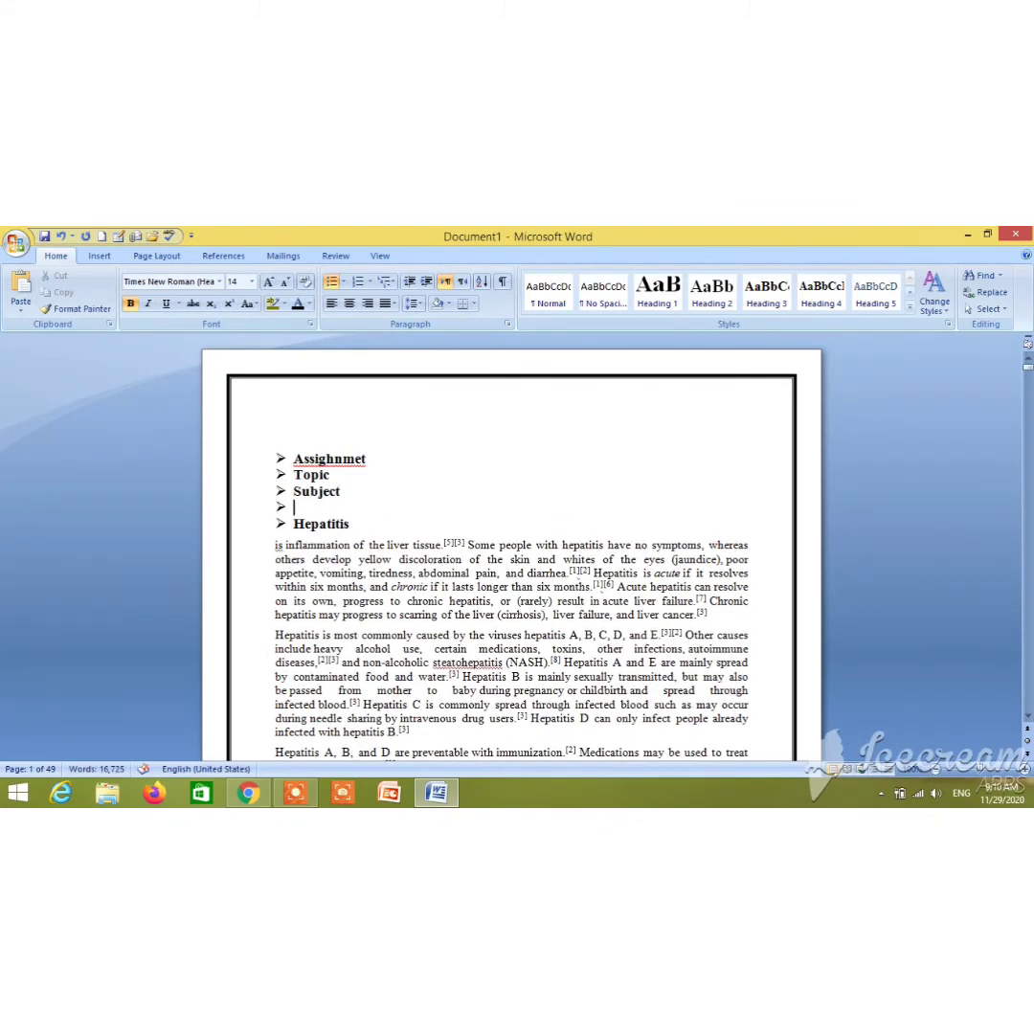
{"action": "type", "text": "s"}
{"action": "type", "text": "mitt"}
{"action": "type", "text": "ed to"}
{"action": "key", "text": "Return"}
Add further bullets 'Submitteby', 'Rolll no', 'Semester' and 'shift'
{"action": "type", "text": "su"}
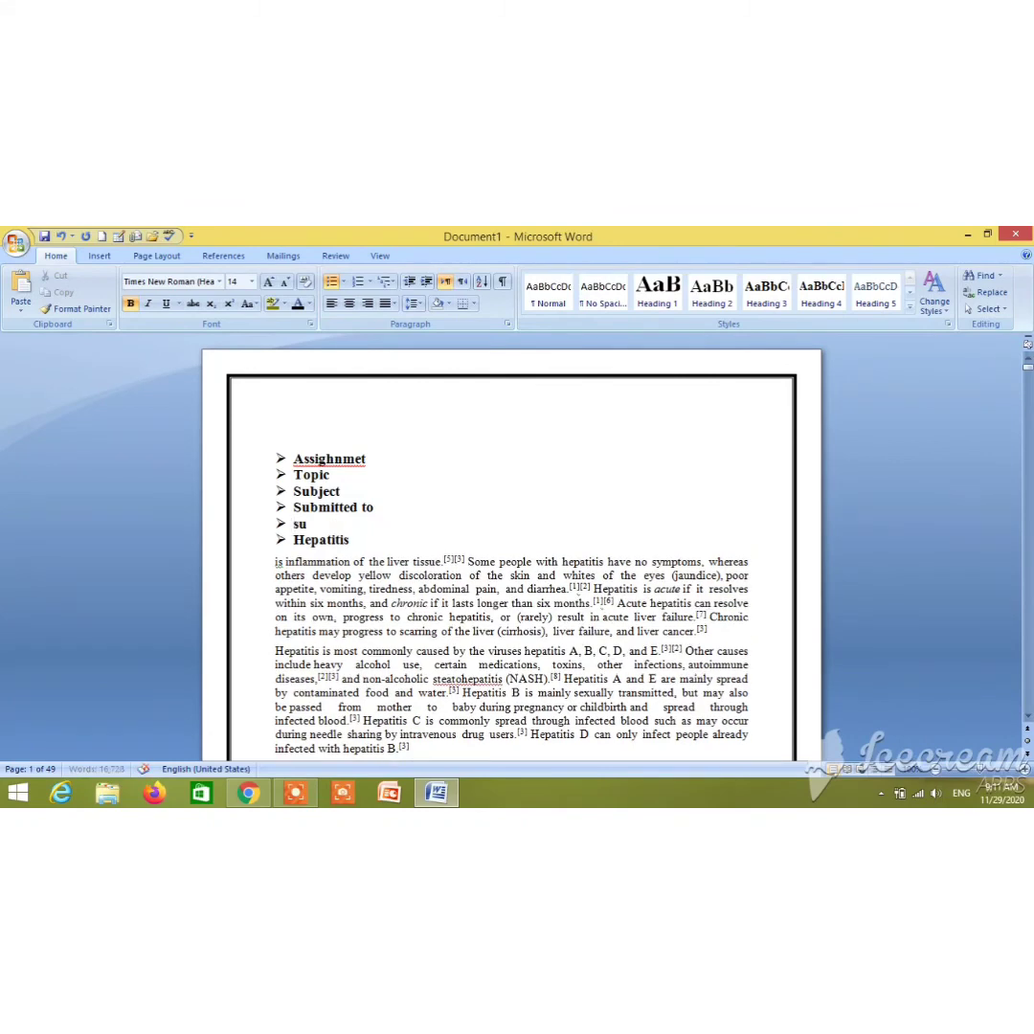
{"action": "type", "text": "bmit"}
{"action": "type", "text": "e"}
{"action": "key", "text": "BackSpace"}
{"action": "type", "text": "t"}
{"action": "key", "text": "BackSpace"}
{"action": "type", "text": "by"}
{"action": "key", "text": "Return"}
{"action": "type", "text": "rool"}
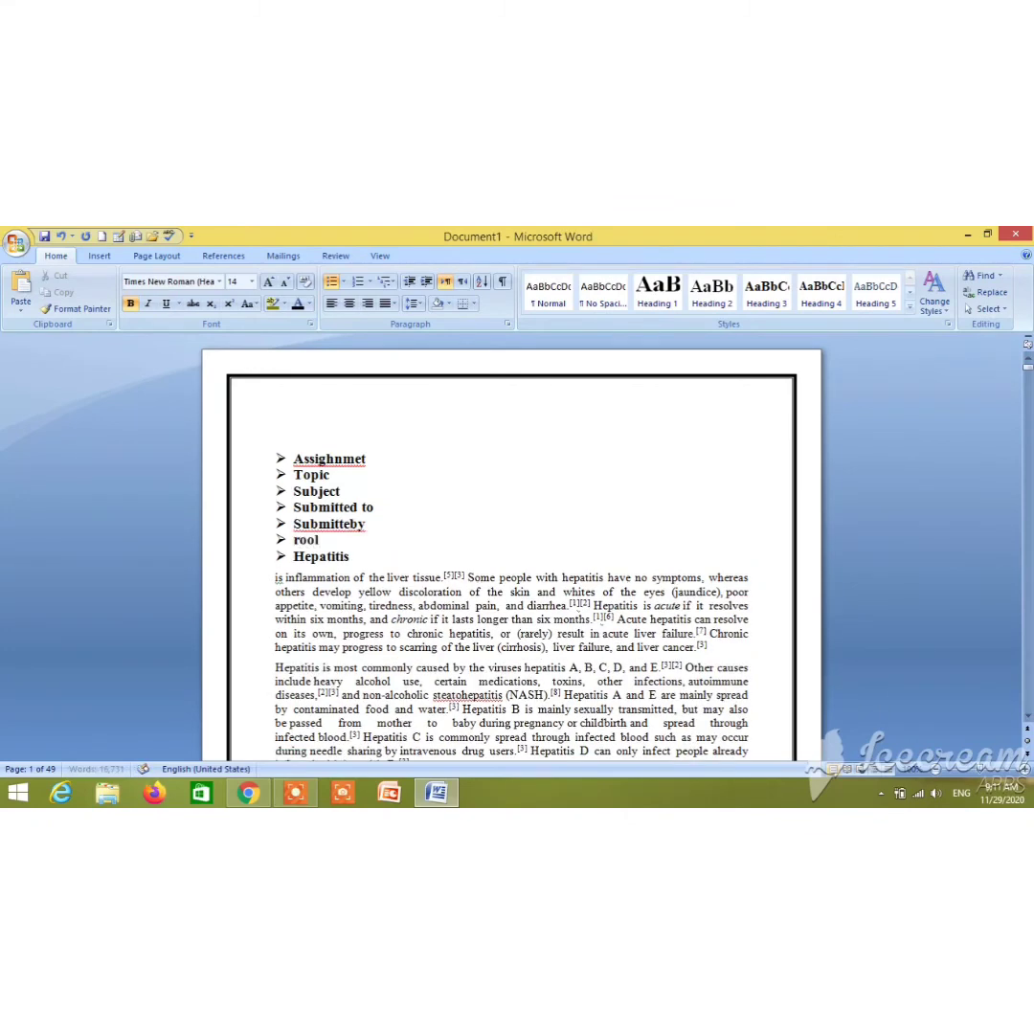
{"action": "key", "text": "BackSpace"}
{"action": "key", "text": "BackSpace"}
{"action": "type", "text": "lll nb"}
{"action": "type", "text": "r"}
{"action": "key", "text": "BackSpace"}
{"action": "key", "text": "BackSpace"}
{"action": "type", "text": "o"}
{"action": "key", "text": "Return"}
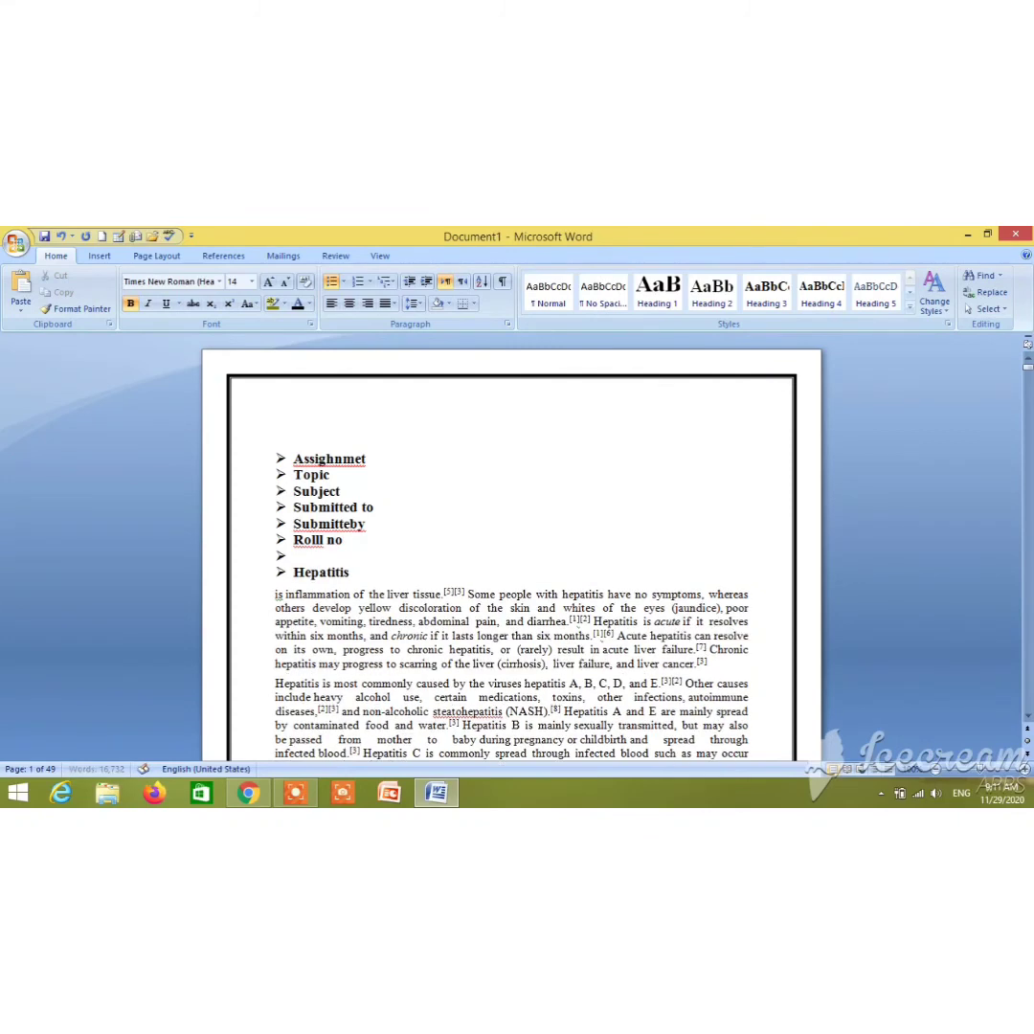
{"action": "type", "text": "sem"}
{"action": "type", "text": "ester"}
{"action": "key", "text": "Return"}
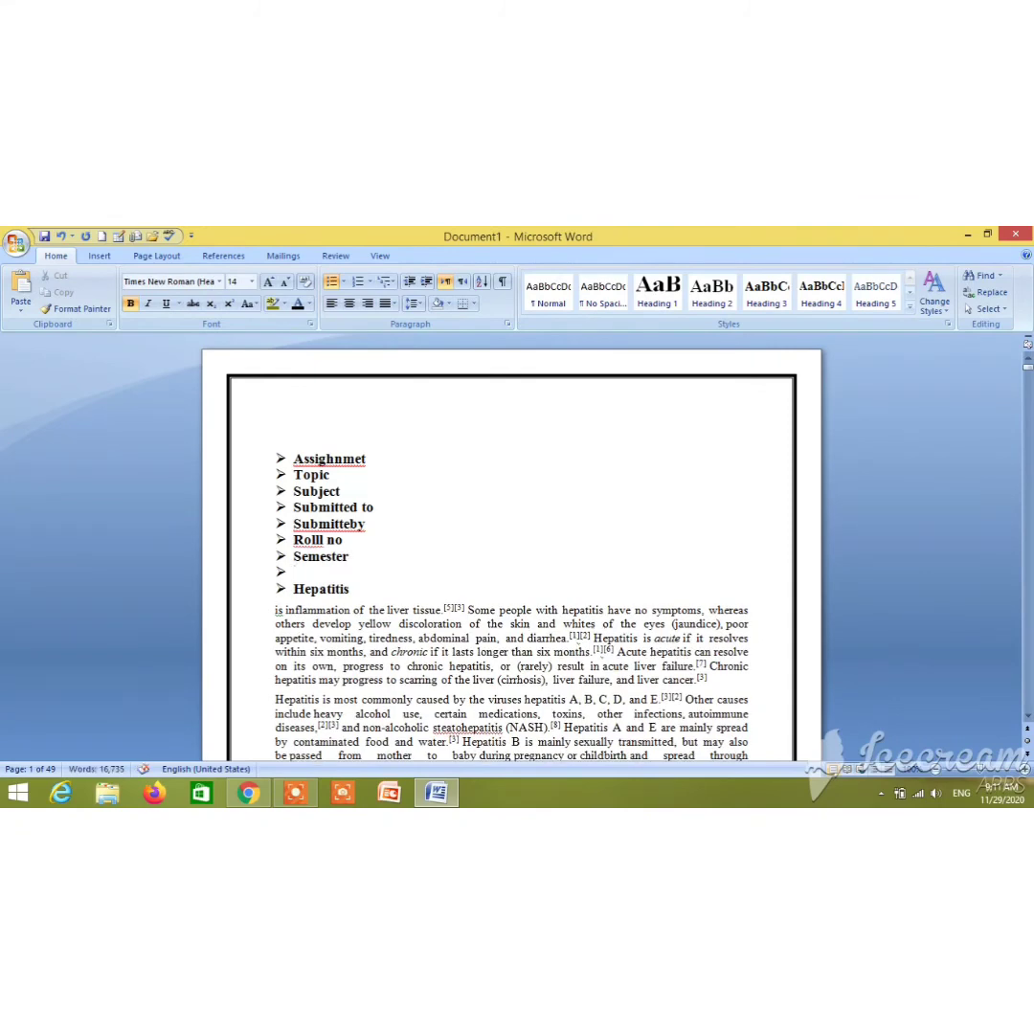
{"action": "type", "text": "shi"}
{"action": "type", "text": "ft"}
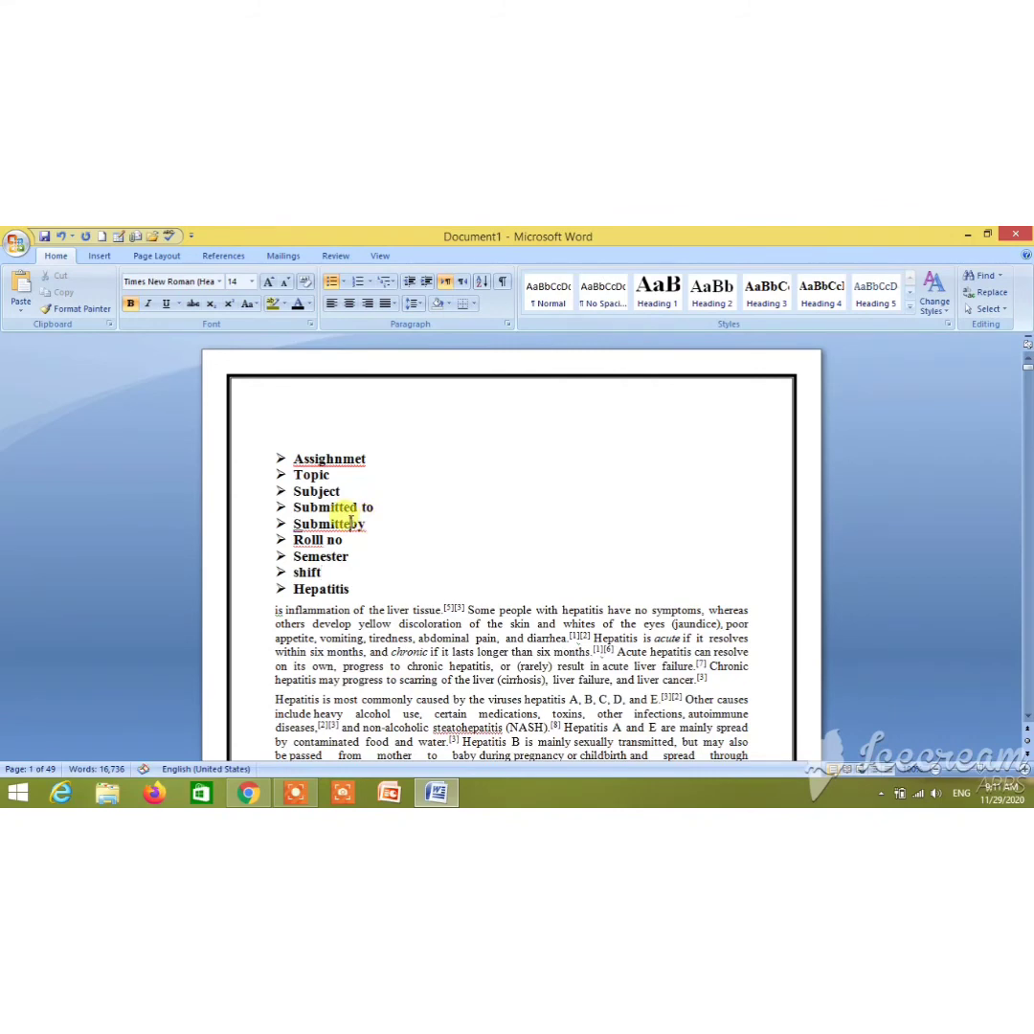
Fix 'Submitte by' spacing, capitalise 'Shift', and add an unbulleted blank line before Hepatitis
{"action": "left_click", "coordinate": [350, 523]}
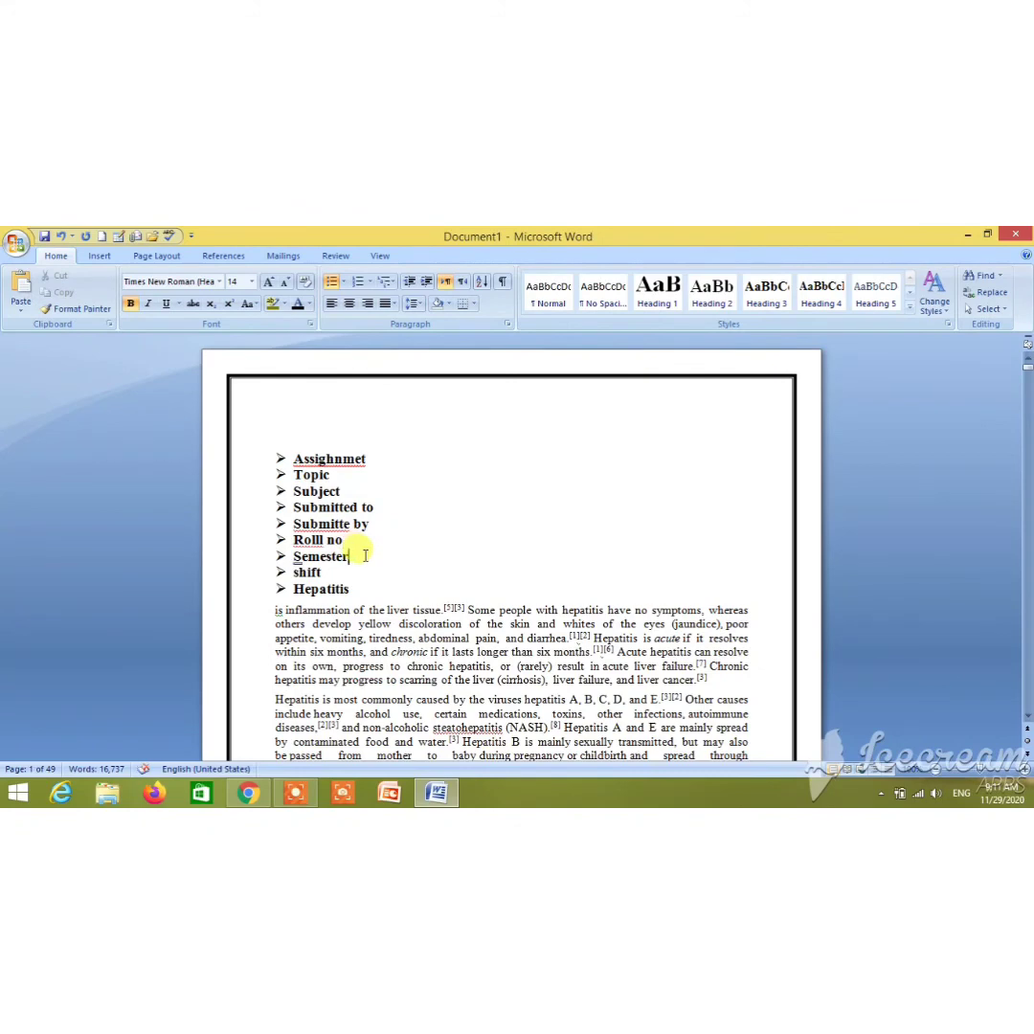
{"action": "left_click", "coordinate": [351, 588]}
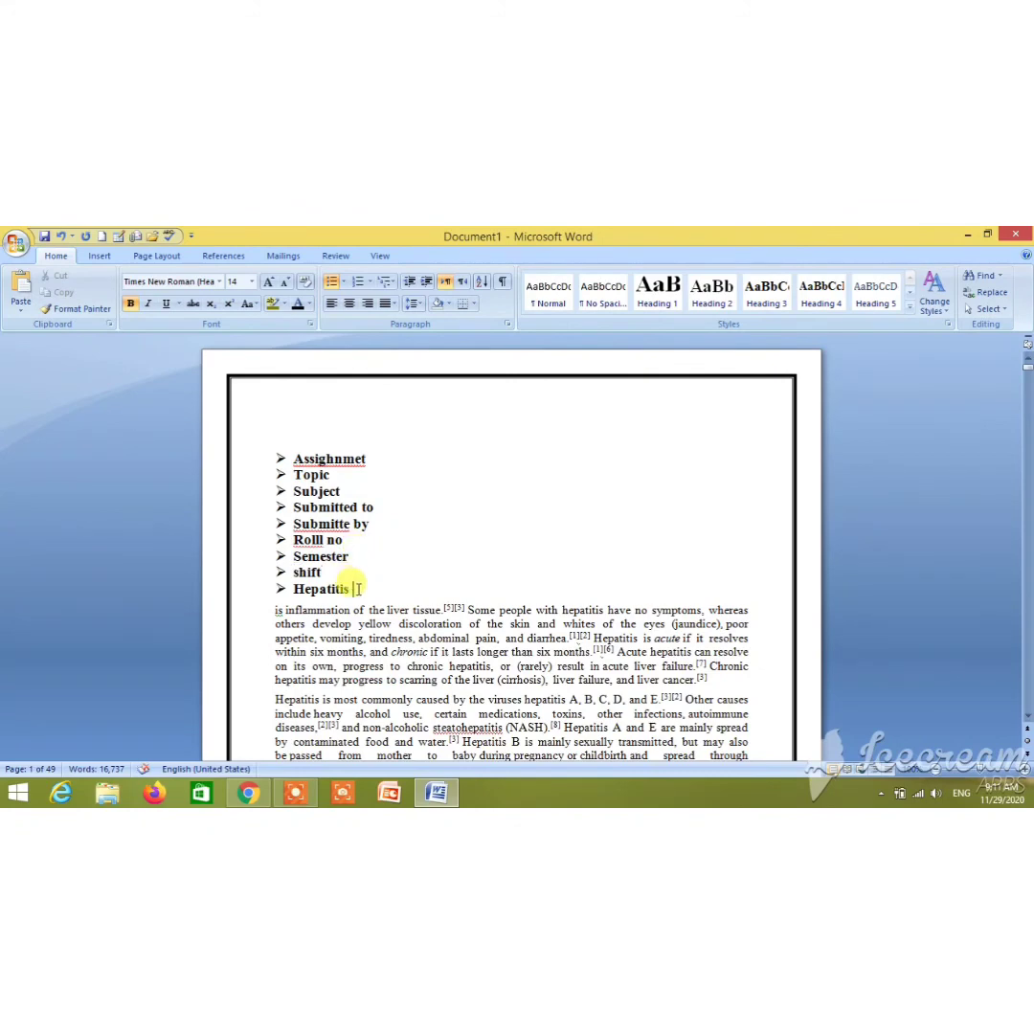
{"action": "left_click", "coordinate": [334, 572]}
{"action": "key", "text": "Return"}
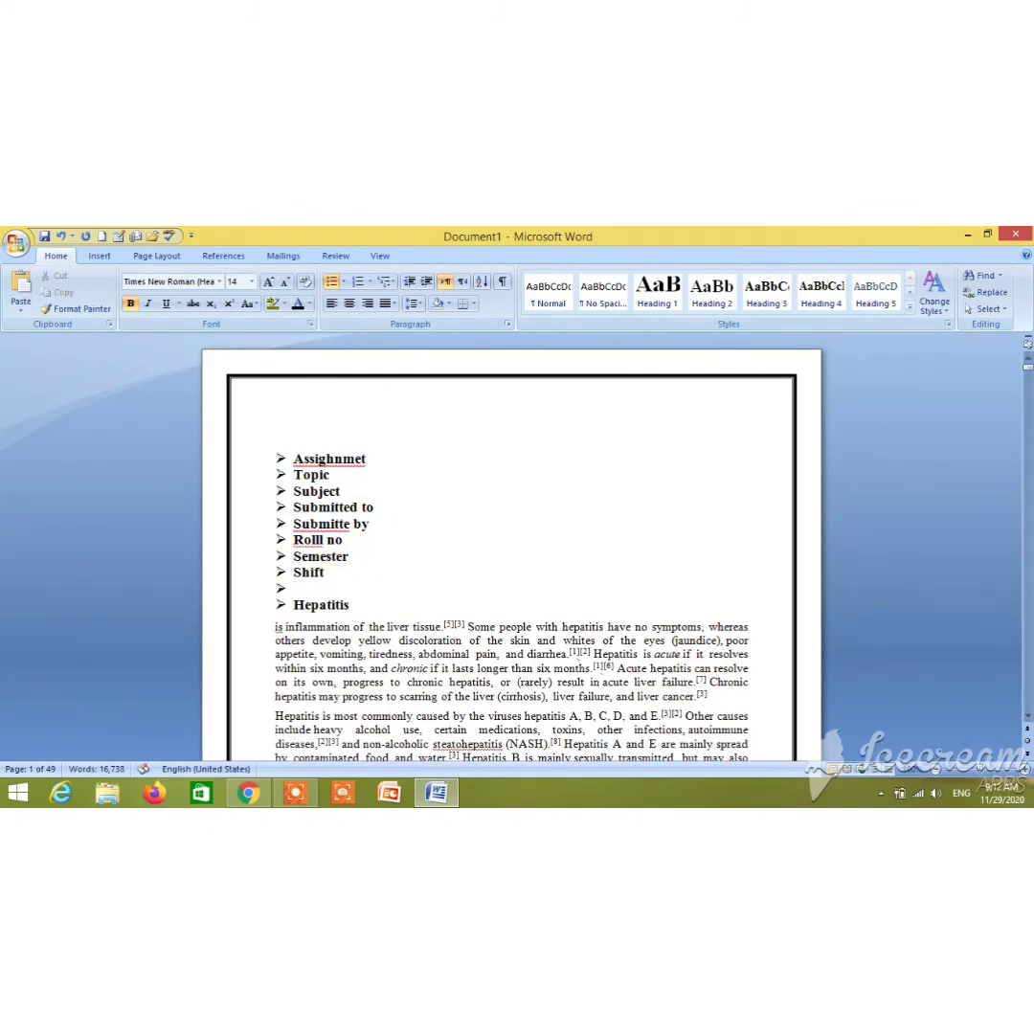
{"action": "key", "text": "BackSpace"}
{"action": "key", "text": "Return"}
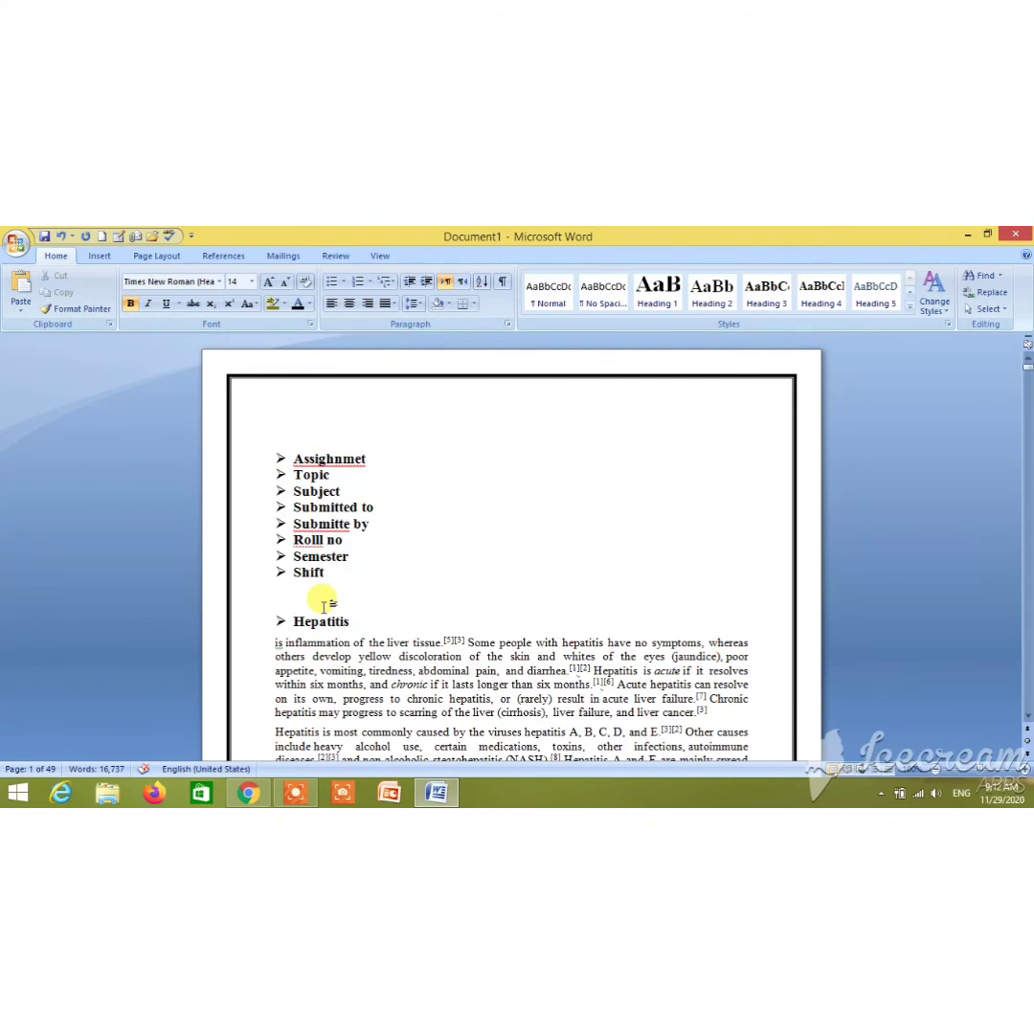
Type a 'Cotents:' heading followed by 'Introduction' and 'Types' lines
{"action": "type", "text": "cote"}
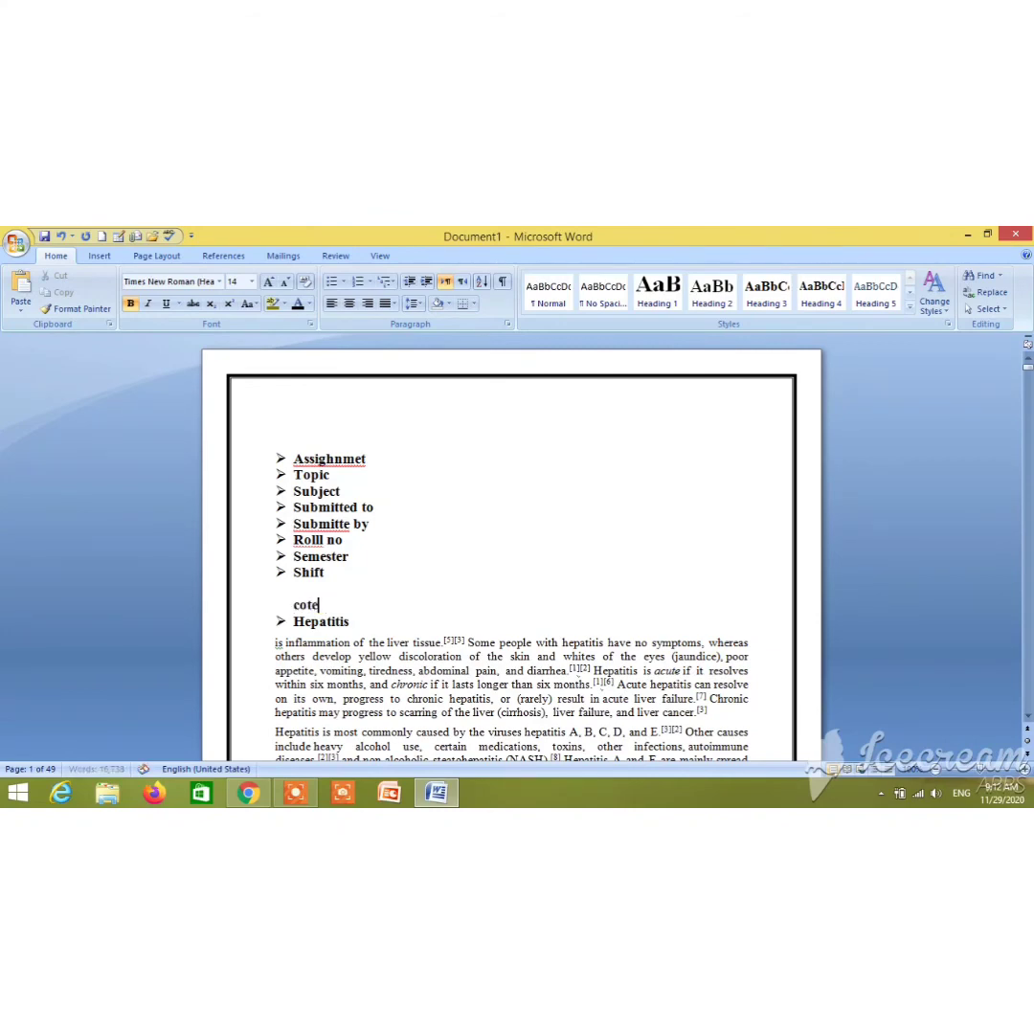
{"action": "type", "text": "nts"}
{"action": "type", "text": ":"}
{"action": "key", "text": "Return"}
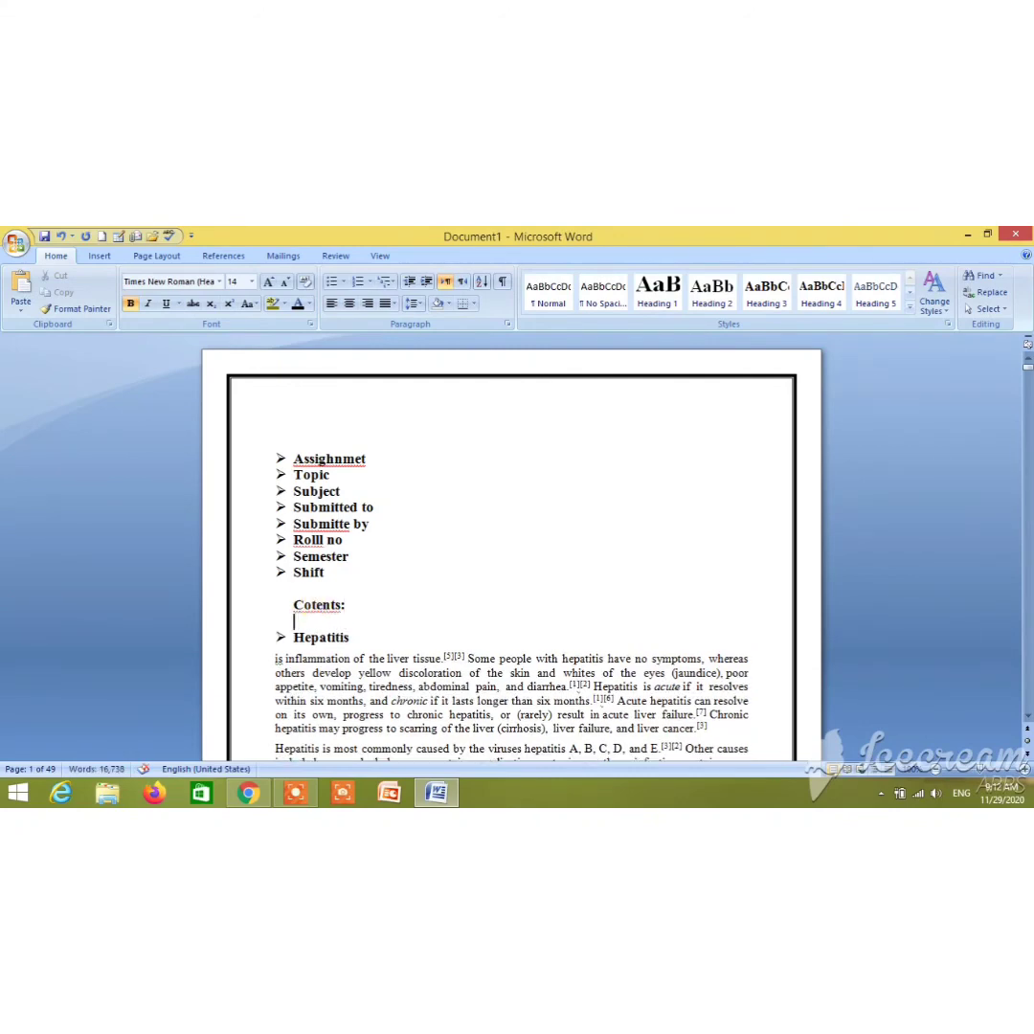
{"action": "type", "text": "introd"}
{"action": "type", "text": "uction"}
{"action": "key", "text": "Return"}
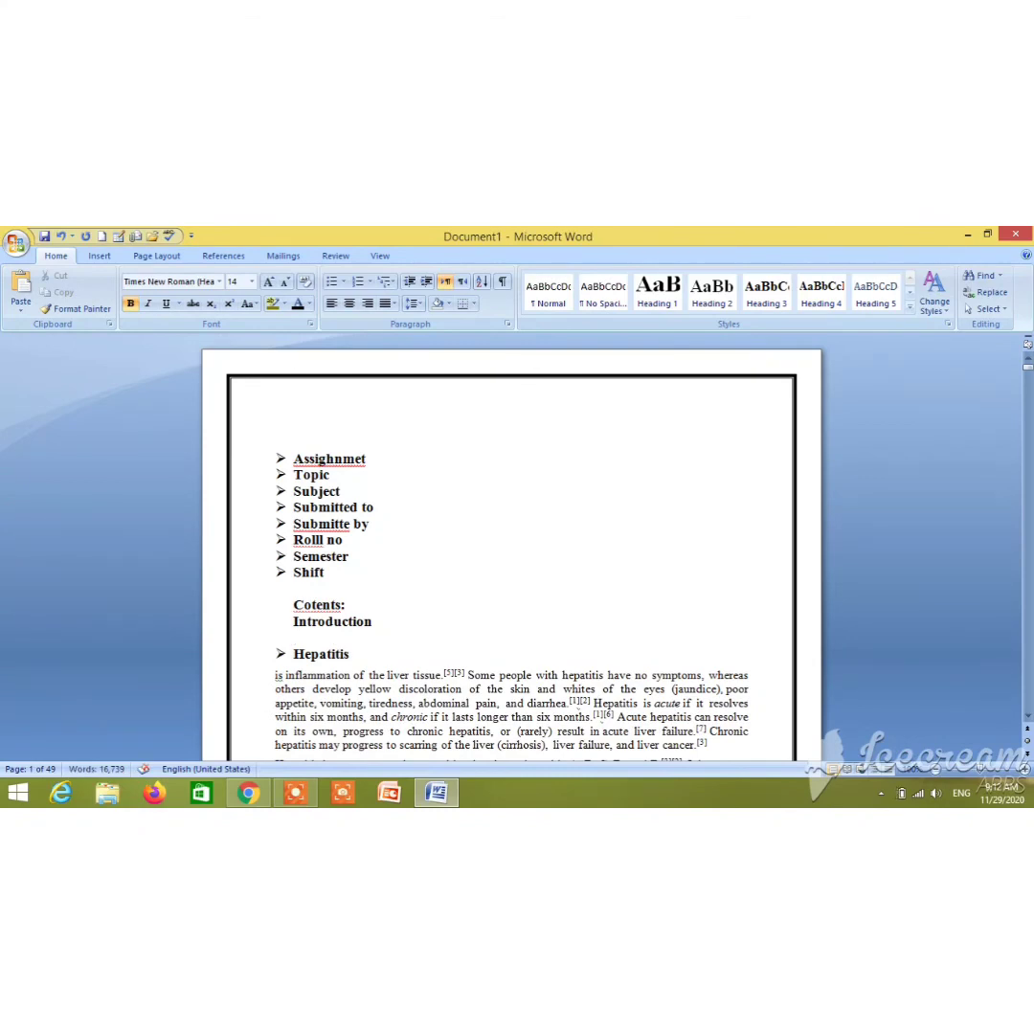
{"action": "type", "text": "tr"}
{"action": "key", "text": "BackSpace"}
{"action": "type", "text": "yp"}
{"action": "type", "text": "es"}
{"action": "key", "text": "Return"}
Add 'treatment' and insert 'symptoms' between Types and treatment
{"action": "type", "text": "treatme"}
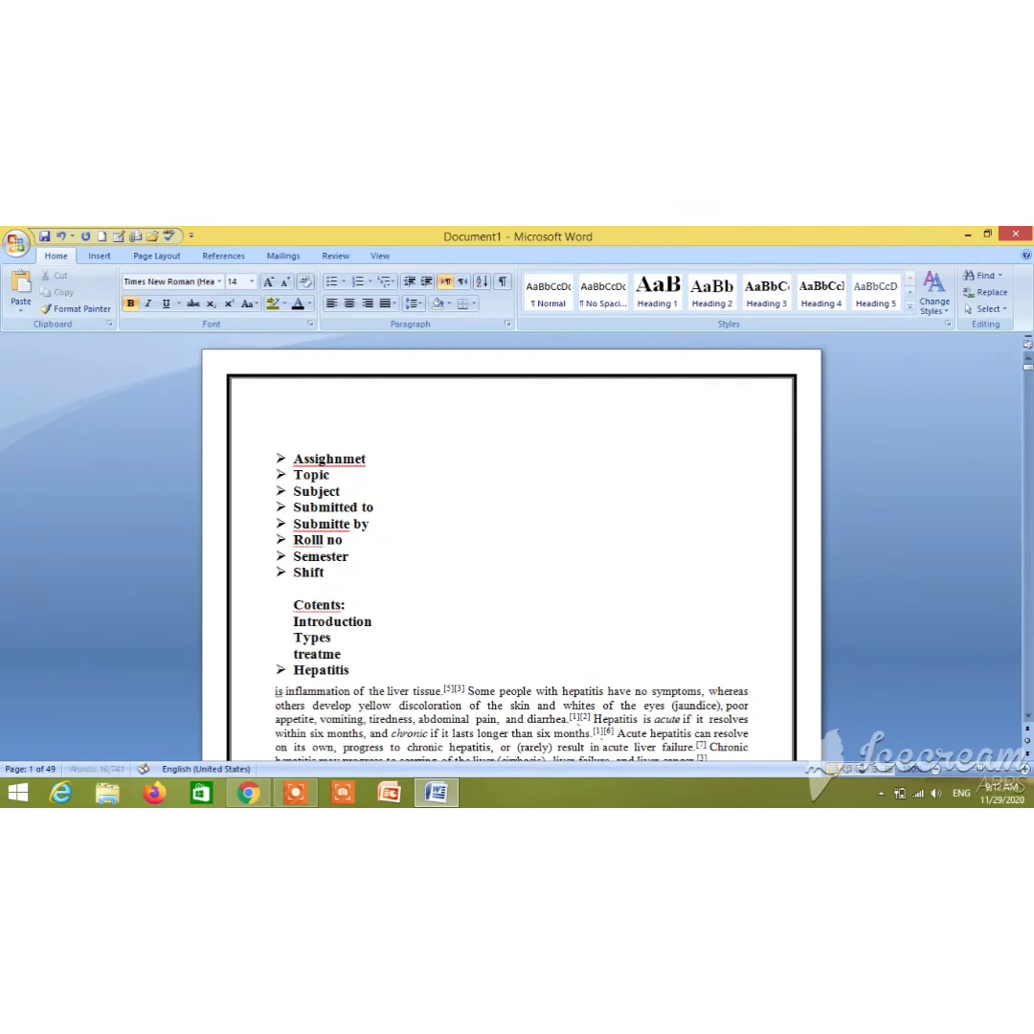
{"action": "type", "text": "nt"}
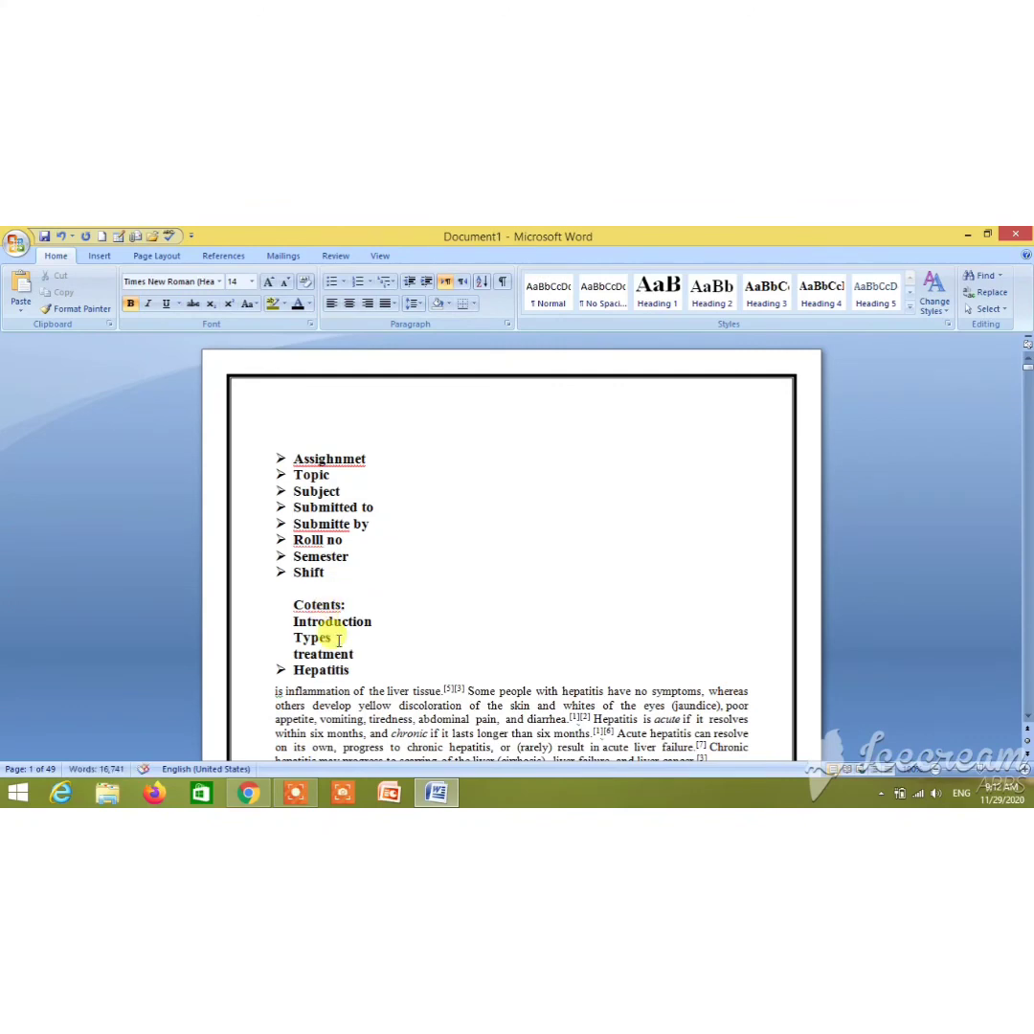
{"action": "left_click", "coordinate": [338, 639]}
{"action": "key", "text": "Return"}
{"action": "type", "text": "s"}
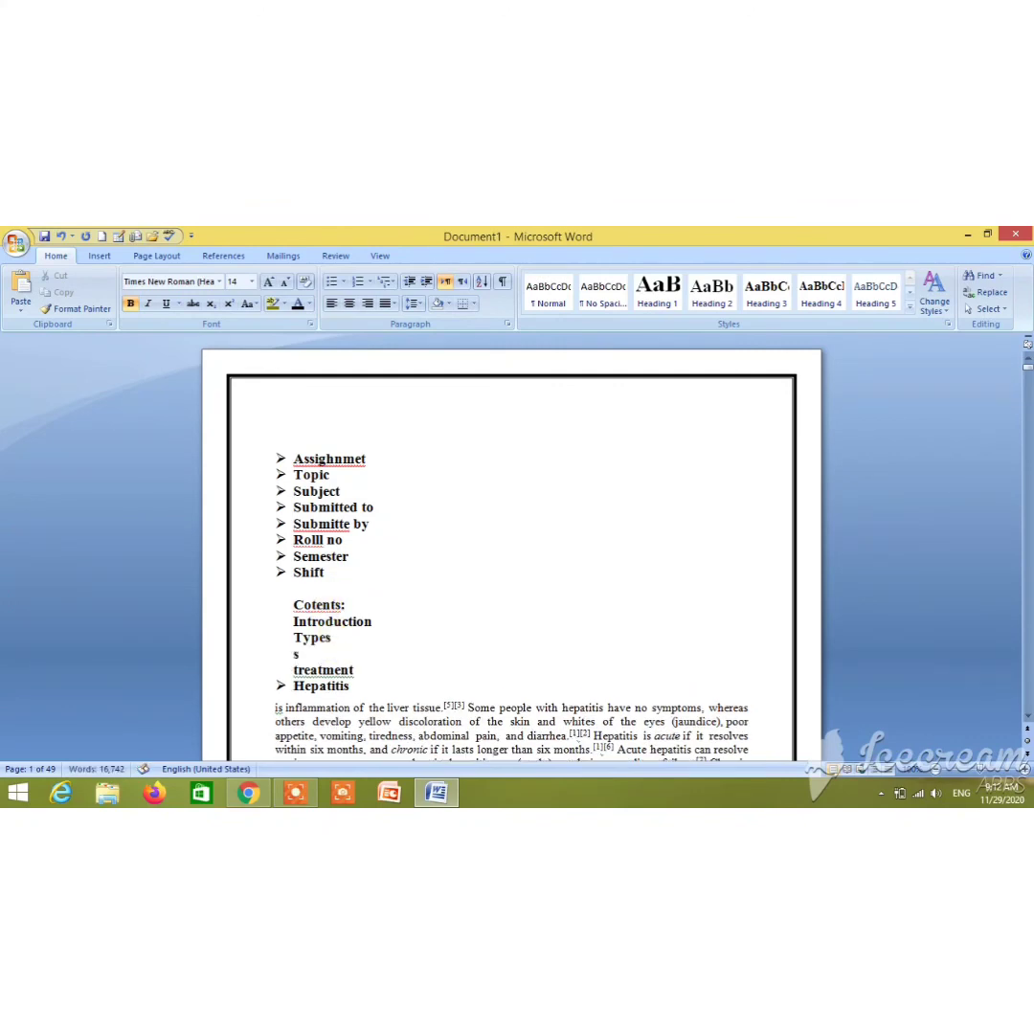
{"action": "type", "text": "ym"}
{"action": "type", "text": "pr"}
{"action": "key", "text": "BackSpace"}
{"action": "type", "text": "t"}
{"action": "type", "text": "oms"}
{"action": "left_click", "coordinate": [356, 670]}
Add blank lines after the Cotents: list, above the Hepatitis text
{"action": "key", "text": "Return"}
{"action": "key", "text": "Return"}
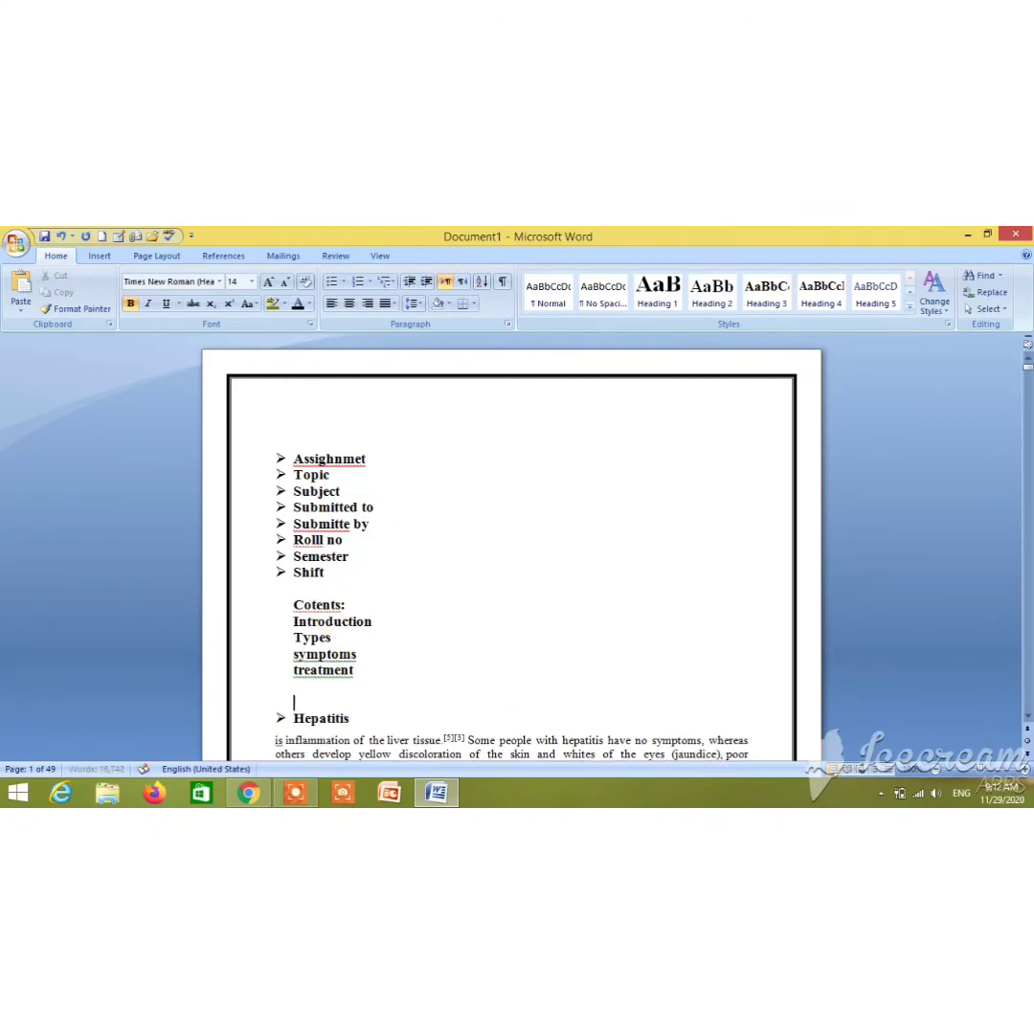
{"action": "key", "text": "Return"}
{"action": "key", "text": "Return"}
{"action": "key", "text": "Return"}
{"action": "key", "text": "Return"}
{"action": "key", "text": "Return"}
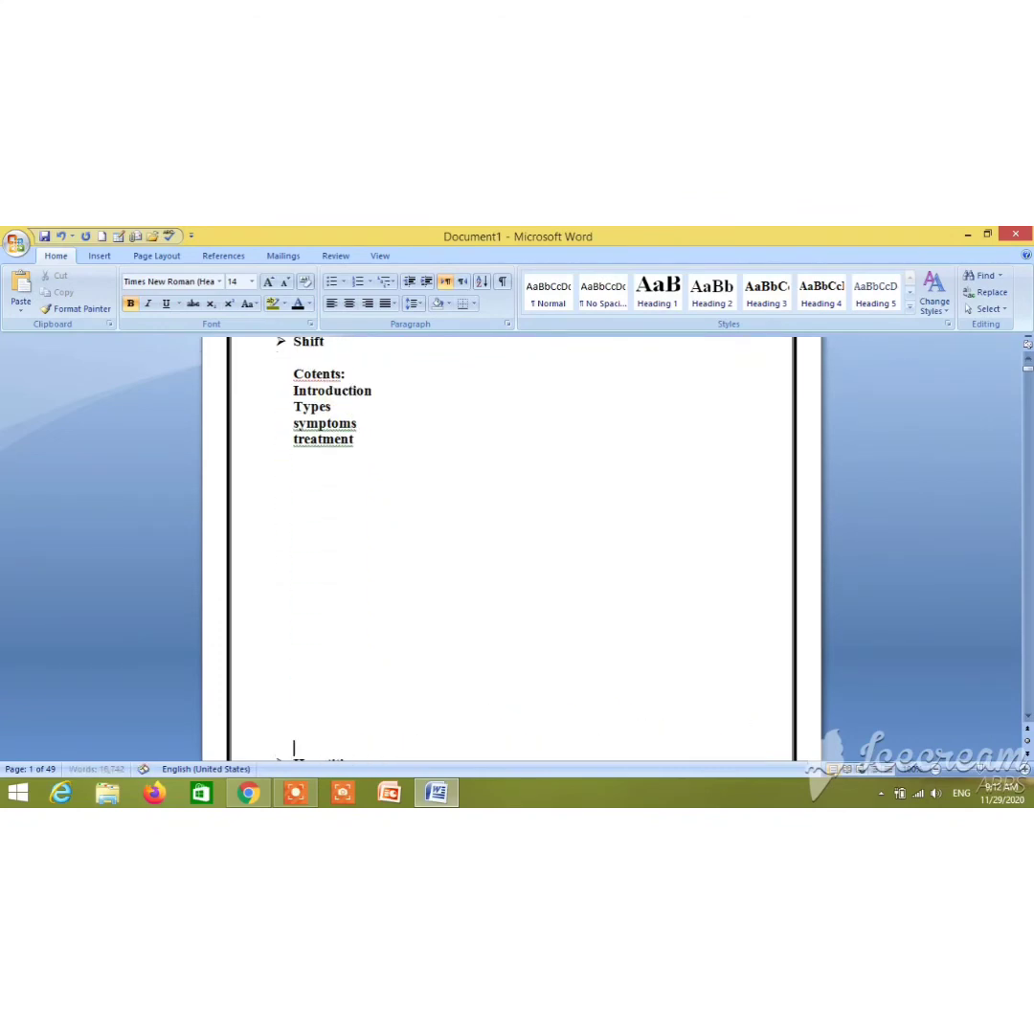
{"action": "key", "text": "Return"}
{"action": "key", "text": "Return"}
{"action": "key", "text": "Return"}
{"action": "key", "text": "Return"}
{"action": "key", "text": "Return"}
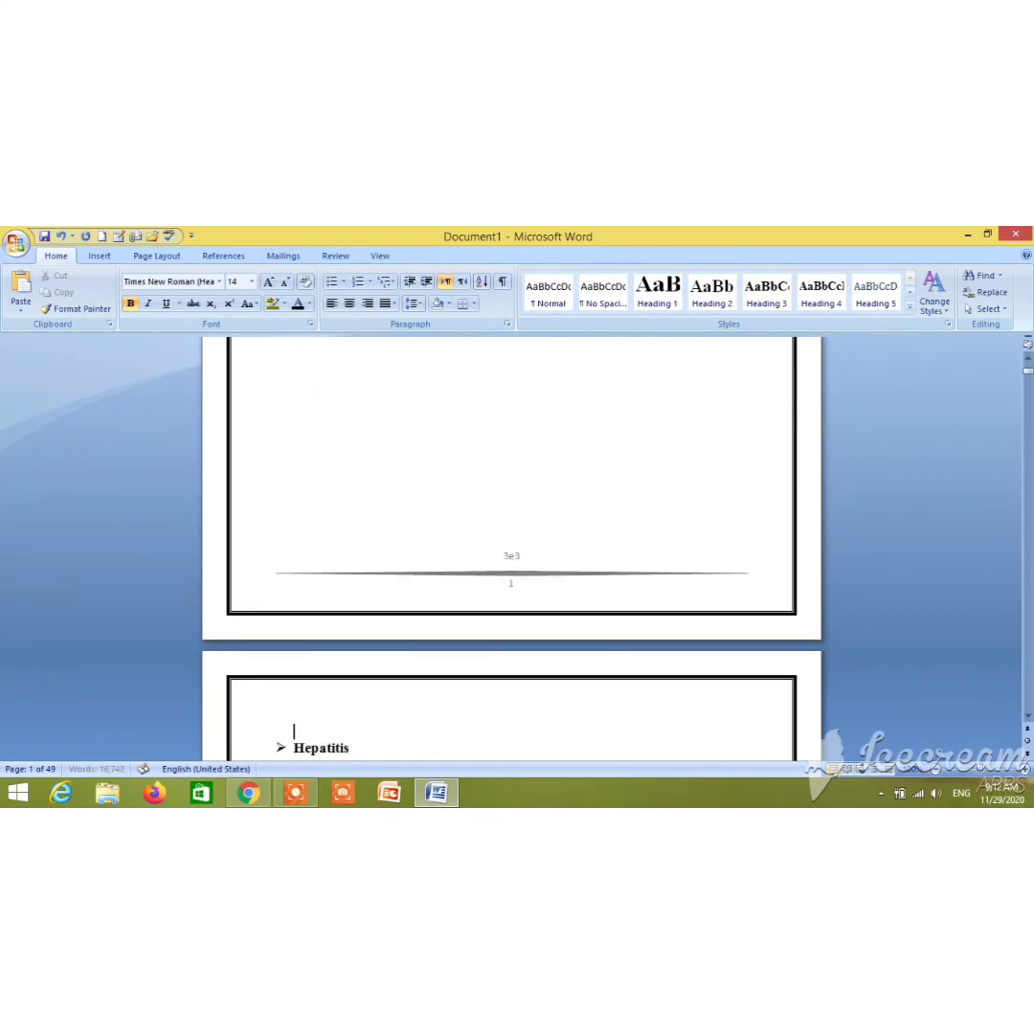
{"action": "key", "text": "Up"}
{"action": "key", "text": "Up"}
{"action": "key", "text": "Up"}
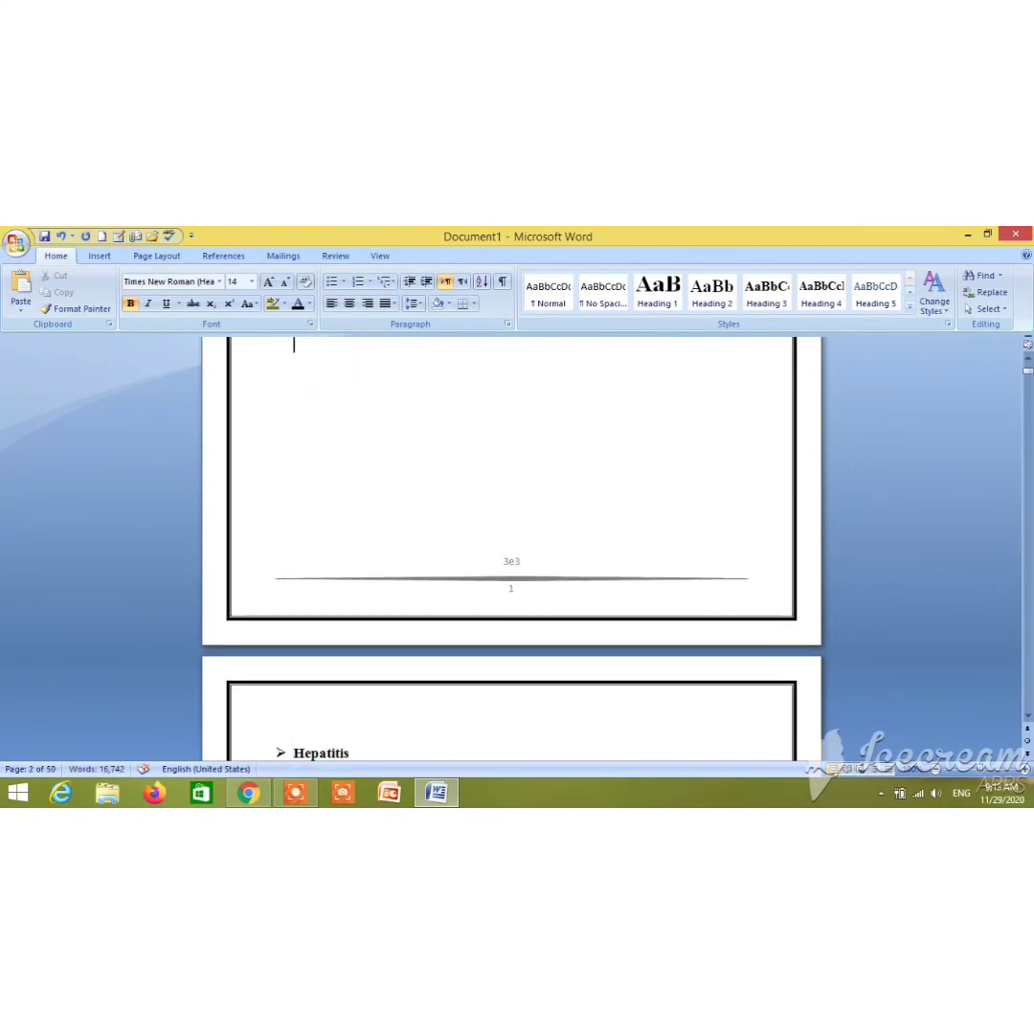
{"action": "key", "text": "Up"}
{"action": "key", "text": "Up"}
{"action": "key", "text": "Up"}
{"action": "key", "text": "Up"}
{"action": "key", "text": "Up"}
{"action": "key", "text": "Up"}
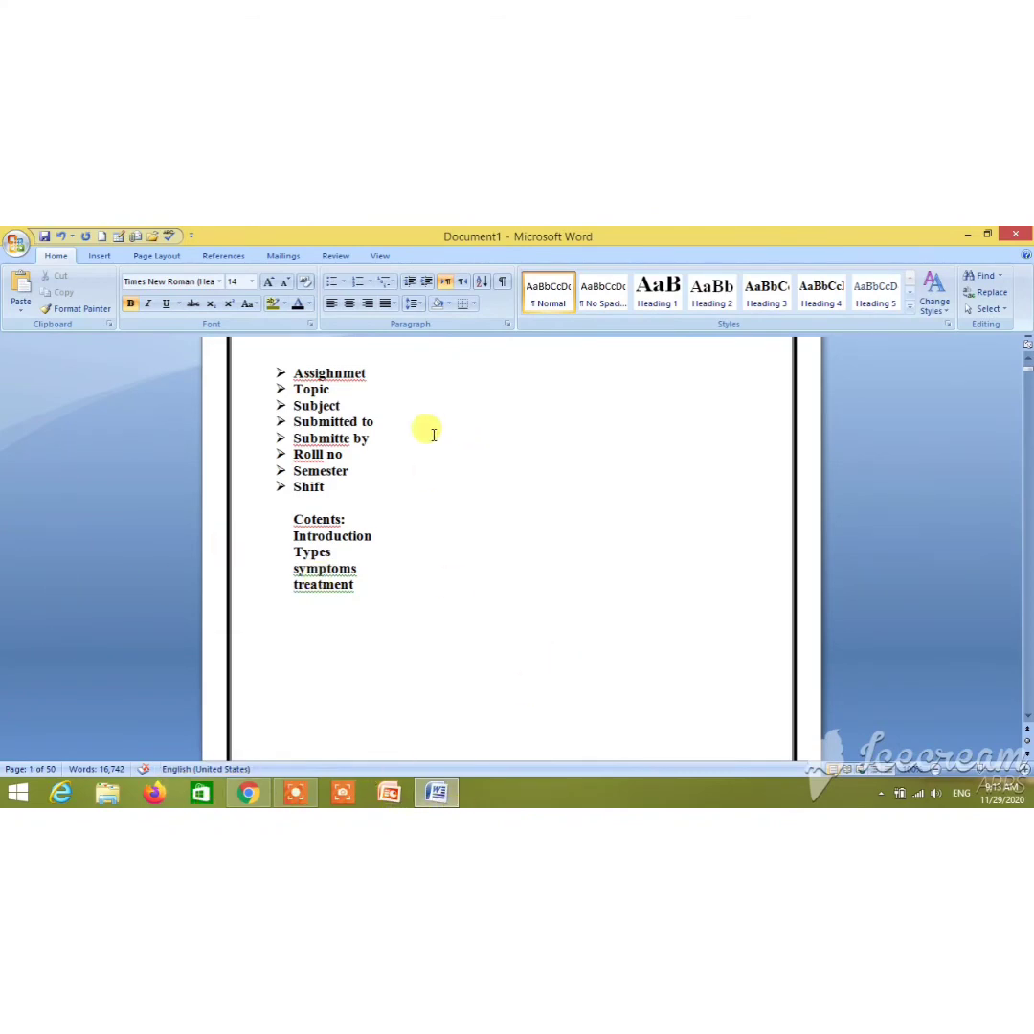
Insert blank lines between 'Shift' and 'Cotents:' so the contents list starts page 2
{"action": "left_click", "coordinate": [326, 507]}
{"action": "key", "text": "Return"}
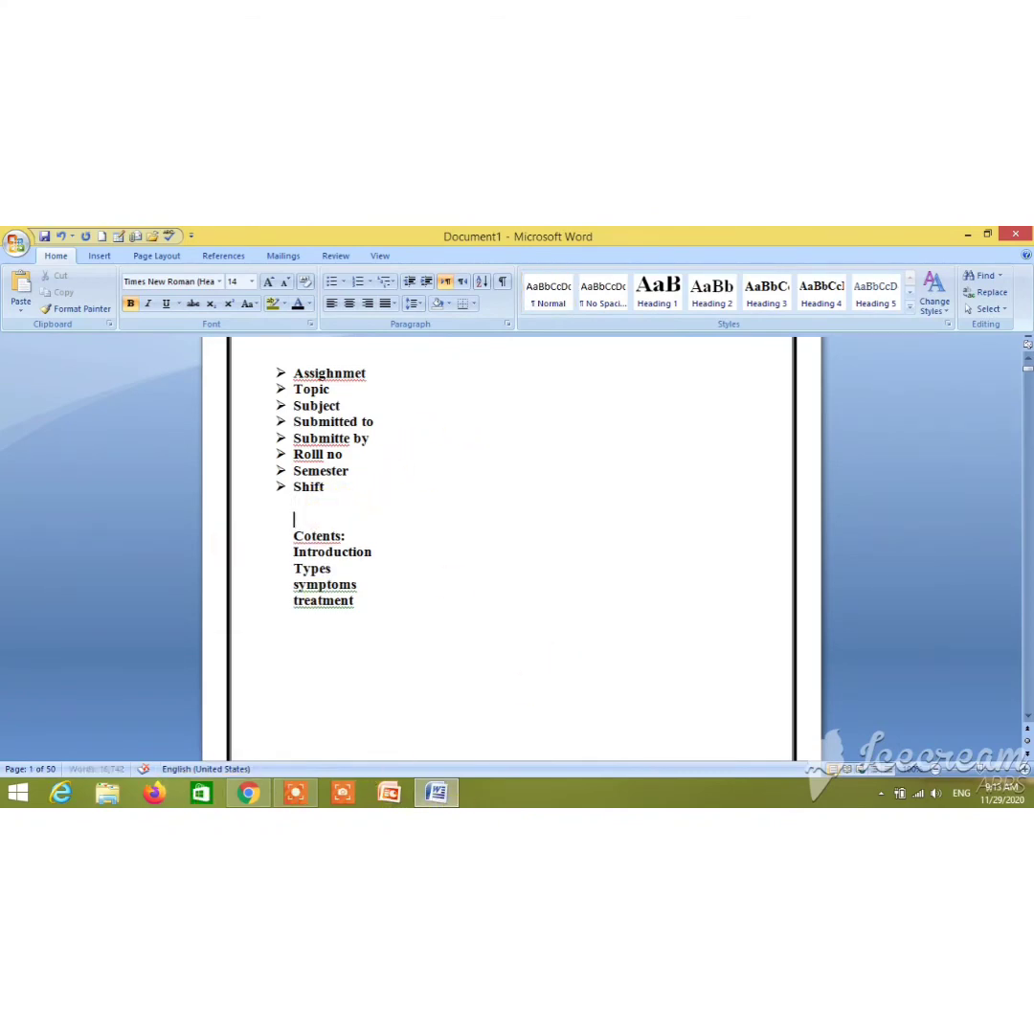
{"action": "key", "text": "Return"}
{"action": "key", "text": "Return"}
{"action": "key", "text": "Return"}
{"action": "key", "text": "Return"}
{"action": "key", "text": "Return"}
{"action": "key", "text": "Return"}
{"action": "key", "text": "Return"}
{"action": "key", "text": "Return"}
{"action": "key", "text": "Return"}
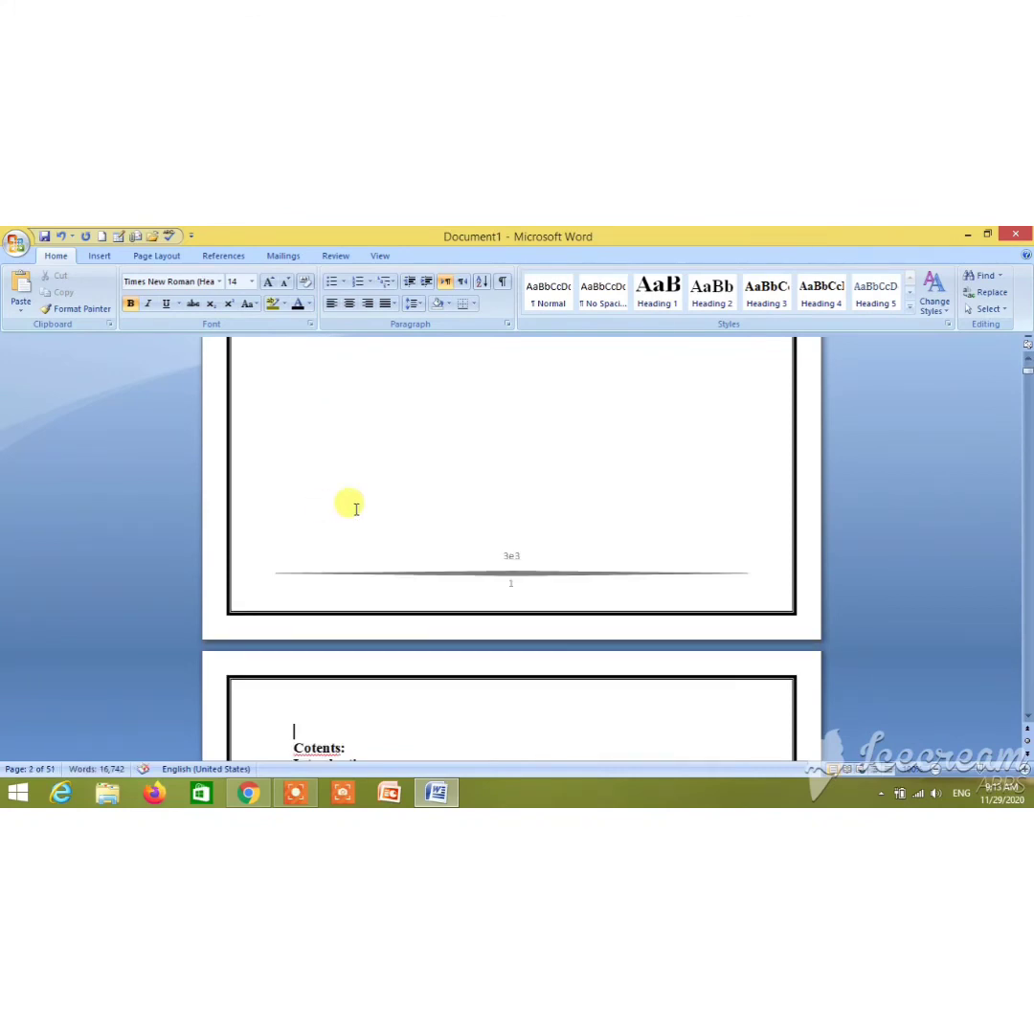
{"action": "double_click", "coordinate": [375, 644]}
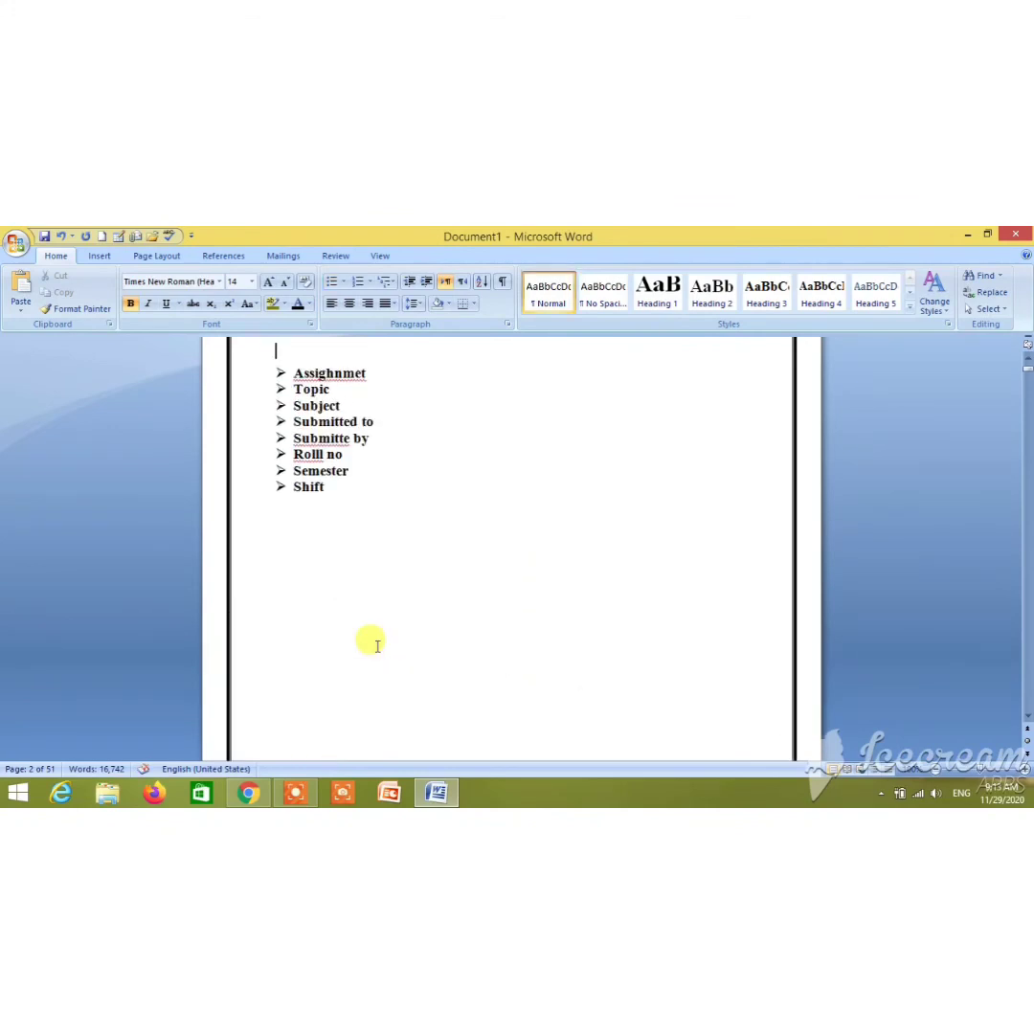
{"action": "key", "text": "Down"}
{"action": "key", "text": "Down"}
{"action": "key", "text": "Down"}
{"action": "key", "text": "Down"}
{"action": "key", "text": "Down"}
{"action": "key", "text": "Down"}
{"action": "key", "text": "Down"}
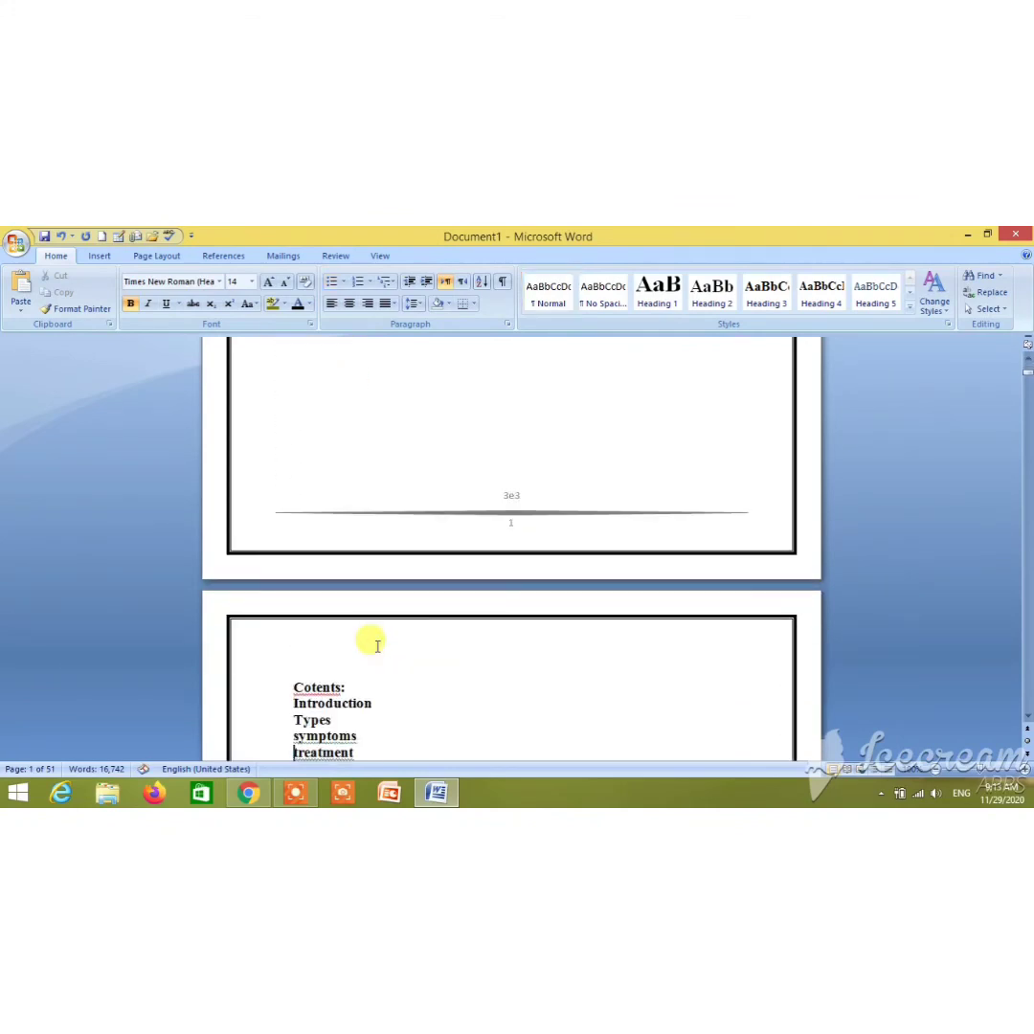
{"action": "key", "text": "Down"}
{"action": "key", "text": "Down"}
{"action": "key", "text": "Down"}
{"action": "key", "text": "Down"}
{"action": "key", "text": "Down"}
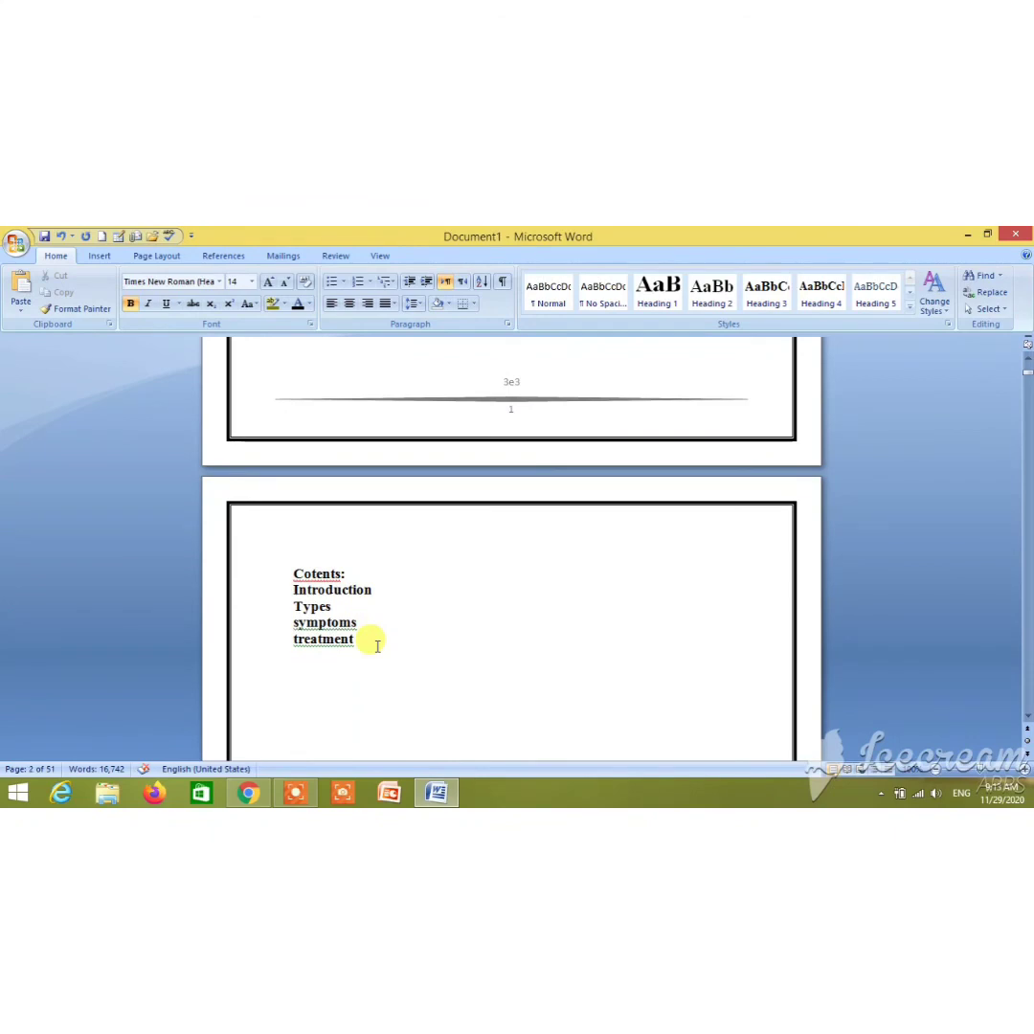
{"action": "left_click", "coordinate": [369, 590]}
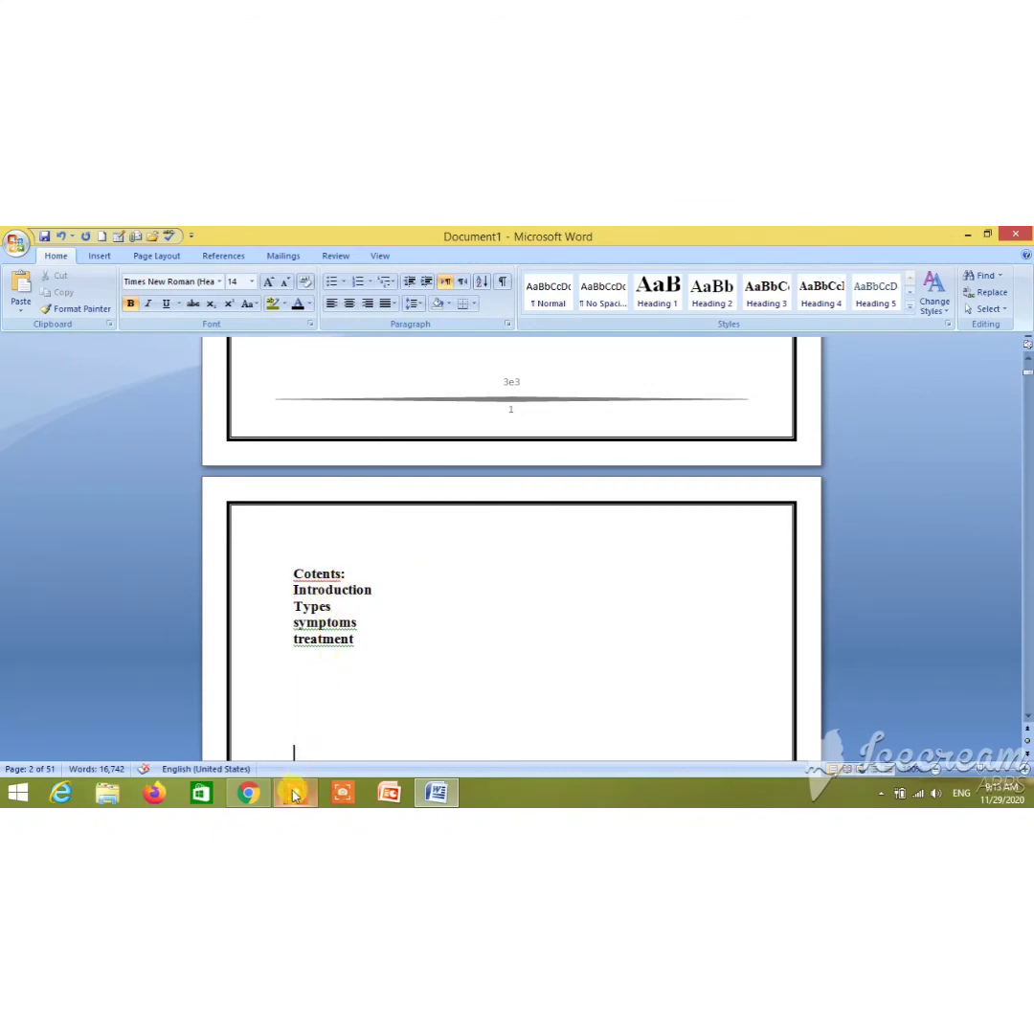
{"action": "mouse_move", "coordinate": [295, 792]}
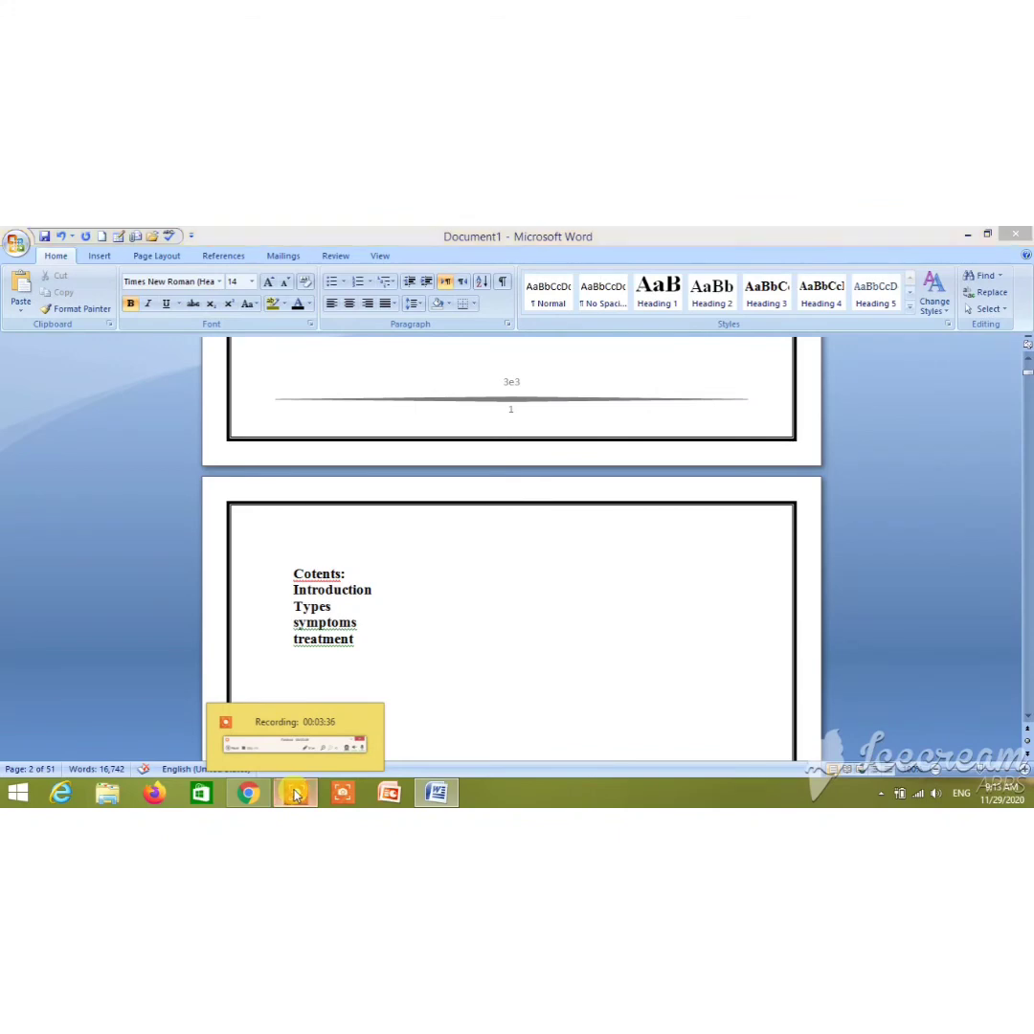
{"action": "left_click", "coordinate": [295, 794]}
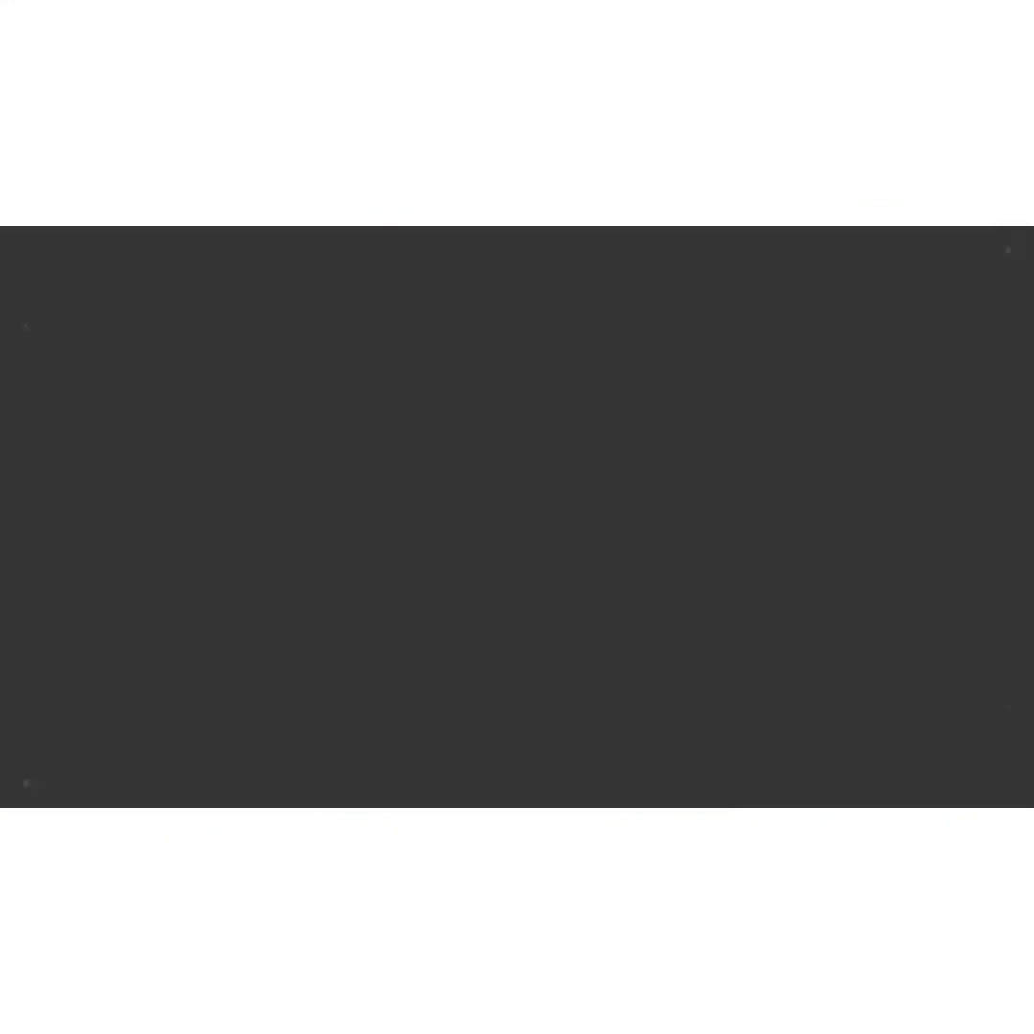